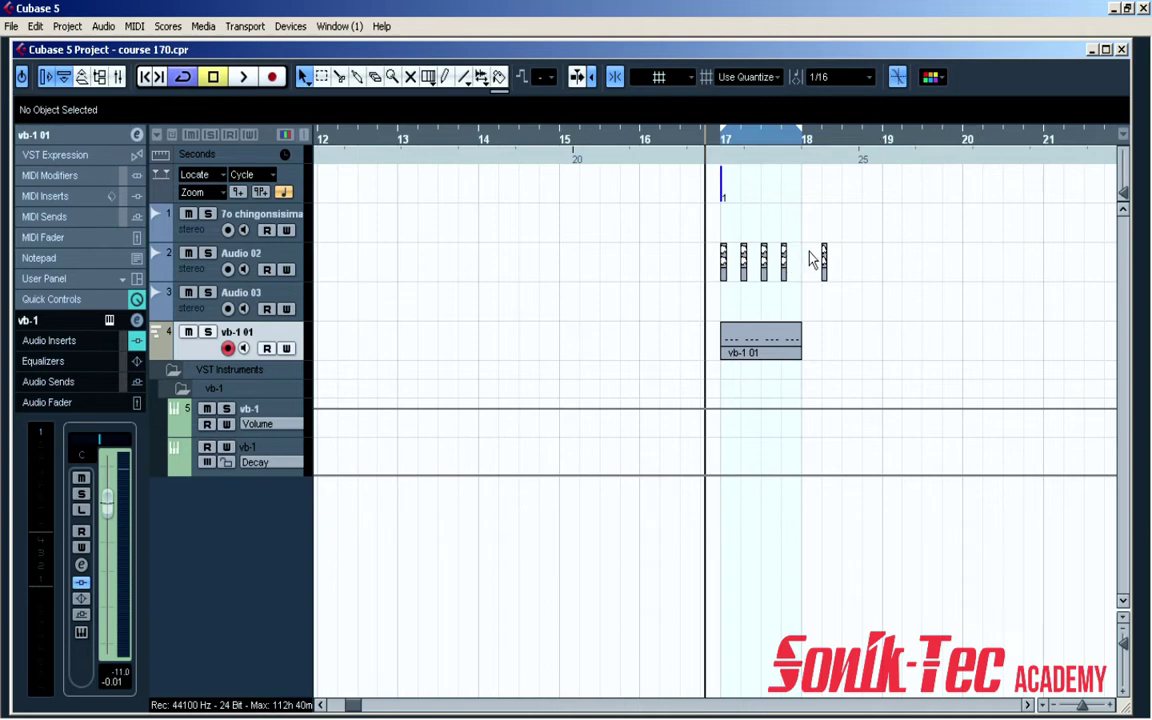
Step: Delete the stray audio clip just after bar 18 on the Audio 02 track
drag(813, 251, 722, 362)
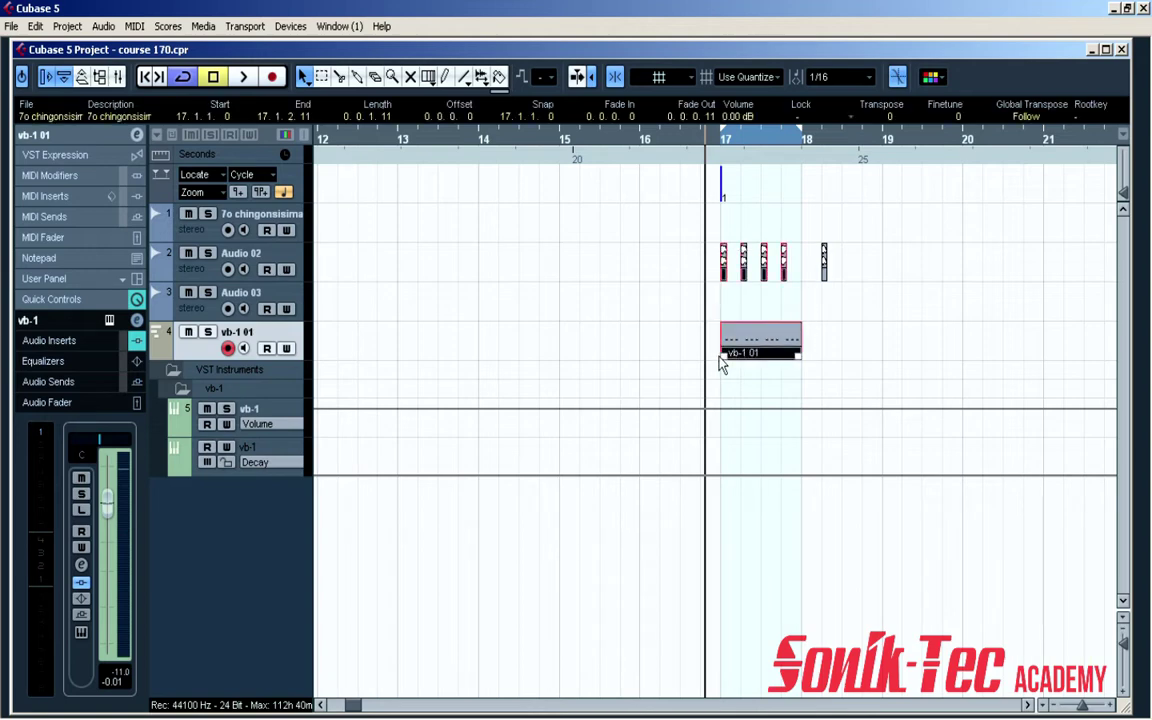
click(805, 285)
click(823, 262)
key(Delete)
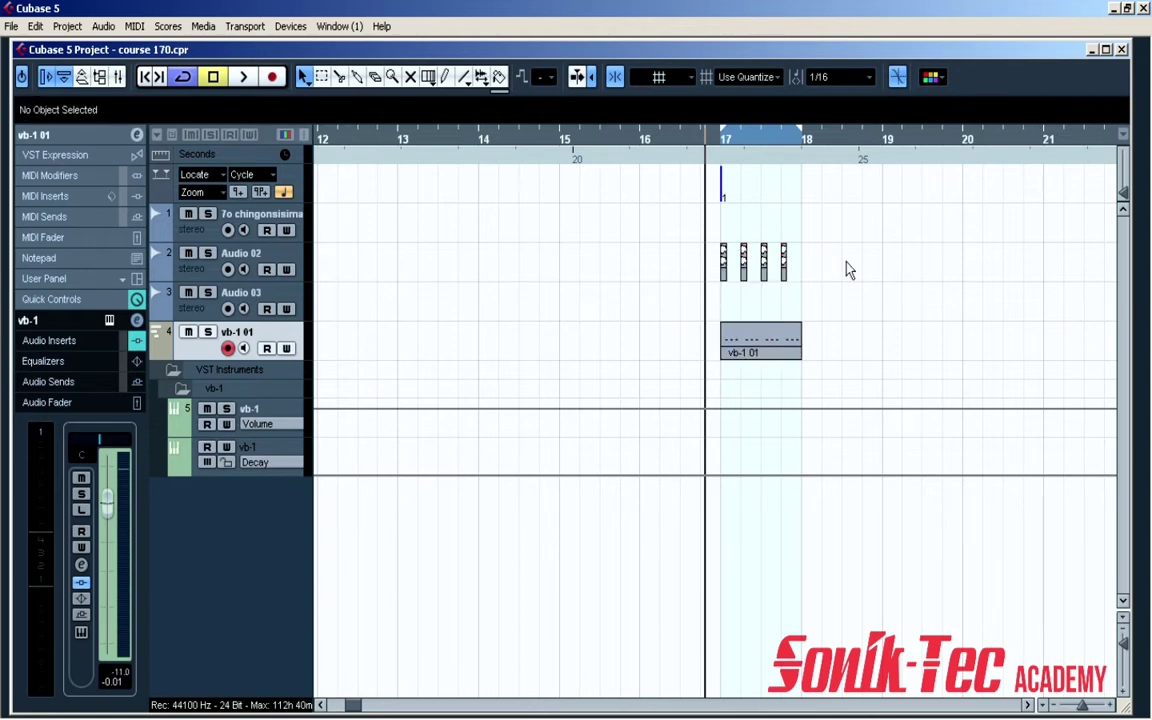
Step: Duplicate the one-bar pattern of Audio 02 clips and vb-1 01 part repeatedly until it fills bars 17 through 47
drag(843, 262, 727, 389)
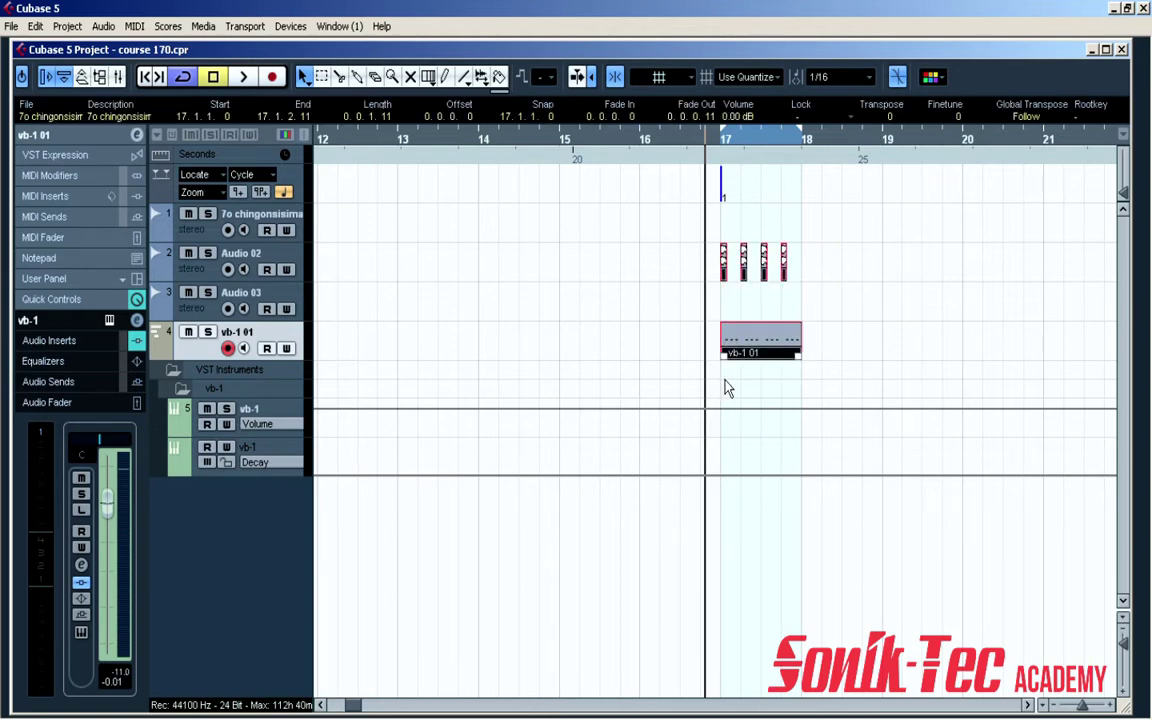
key(ctrl+d)
key(ctrl+d)
key(ctrl+d)
key(ctrl+d)
key(ctrl+d)
key(ctrl+d)
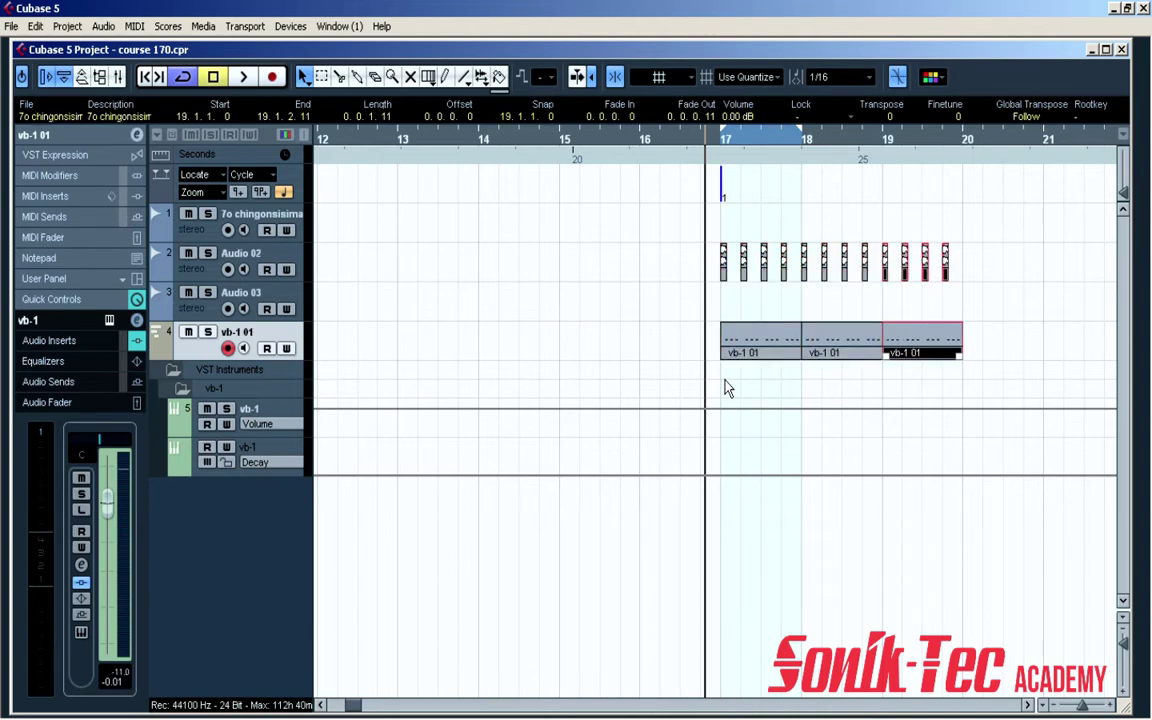
key(ctrl+d)
key(ctrl+d)
key(ctrl+d)
key(ctrl+d)
key(ctrl+d)
key(ctrl+d)
key(ctrl+d)
key(ctrl+d)
key(ctrl+d)
key(ctrl+d)
key(ctrl+d)
key(ctrl+d)
key(ctrl+d)
key(ctrl+d)
key(ctrl+d)
key(ctrl+d)
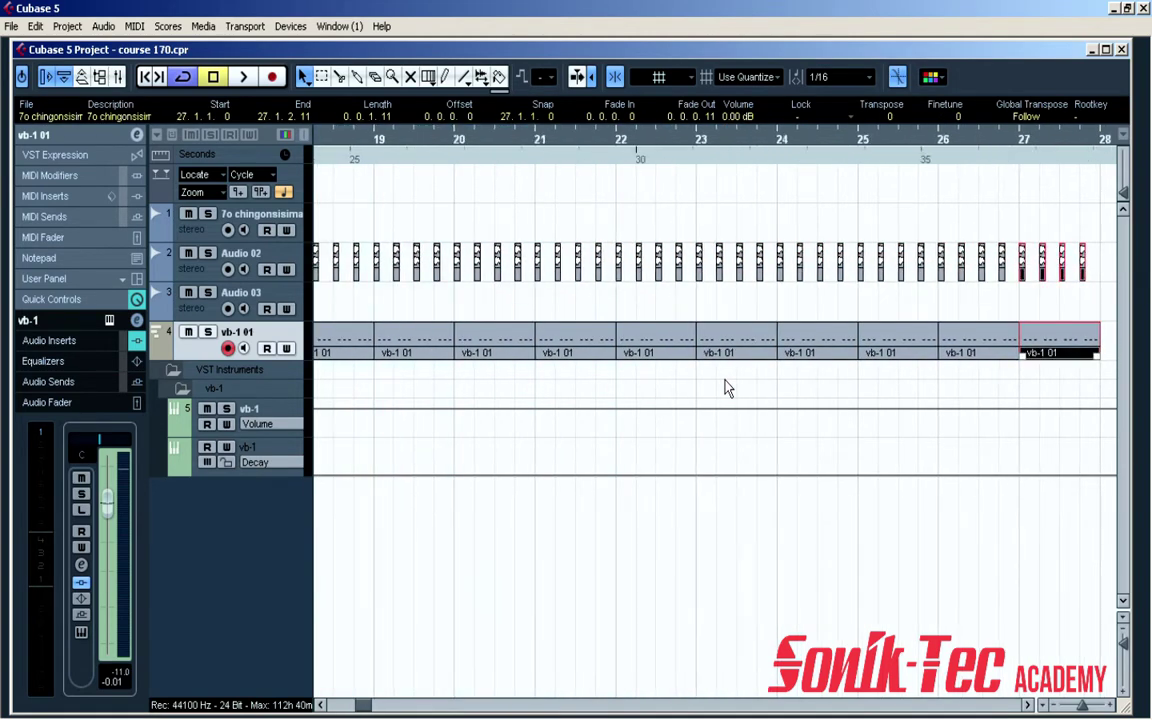
key(ctrl+d)
key(ctrl+d)
key(ctrl+d)
key(ctrl+d)
key(ctrl+d)
key(ctrl+d)
key(ctrl+d)
key(ctrl+d)
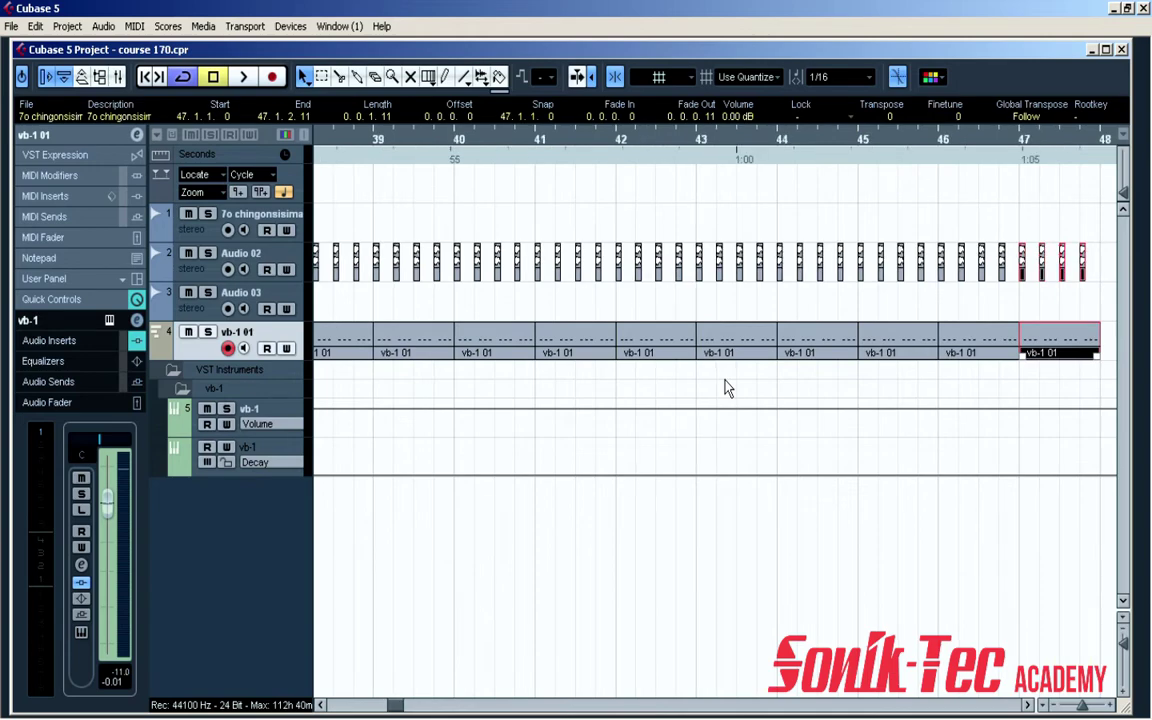
Step: Delete the duplicated Audio 02 clips and vb-1 01 parts beyond bar 25, keeping an eight-bar pattern from bar 17
key(g)
key(g)
key(g)
key(g)
key(g)
key(g)
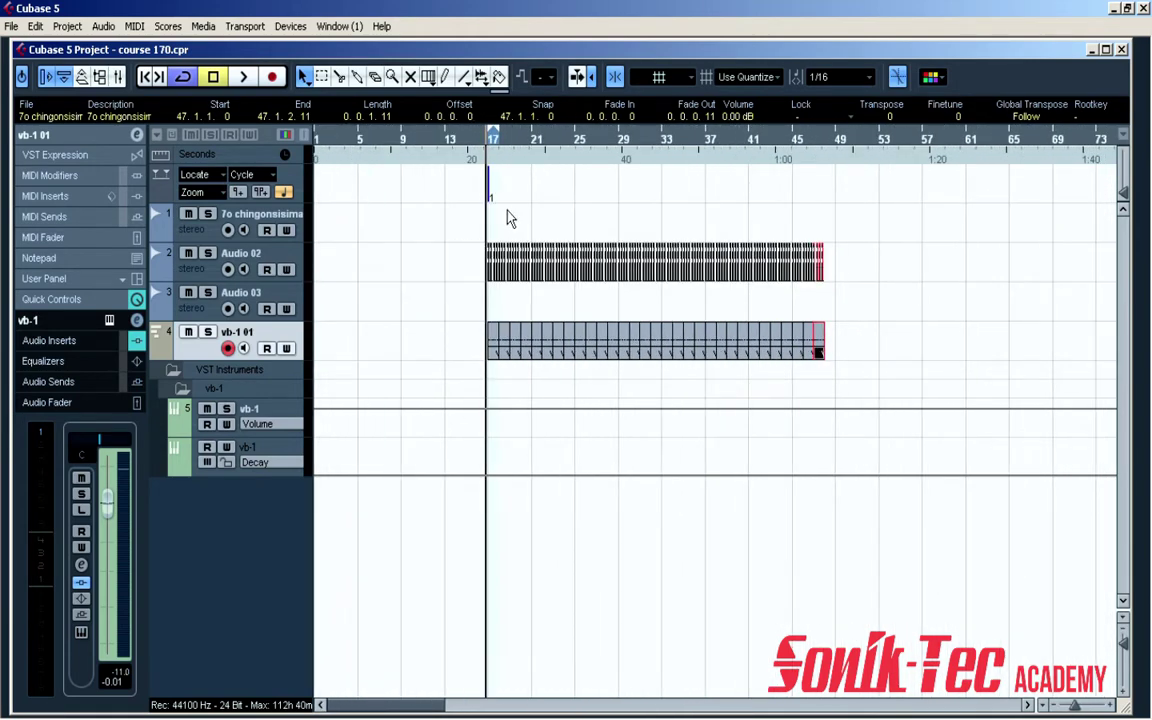
key(h)
key(h)
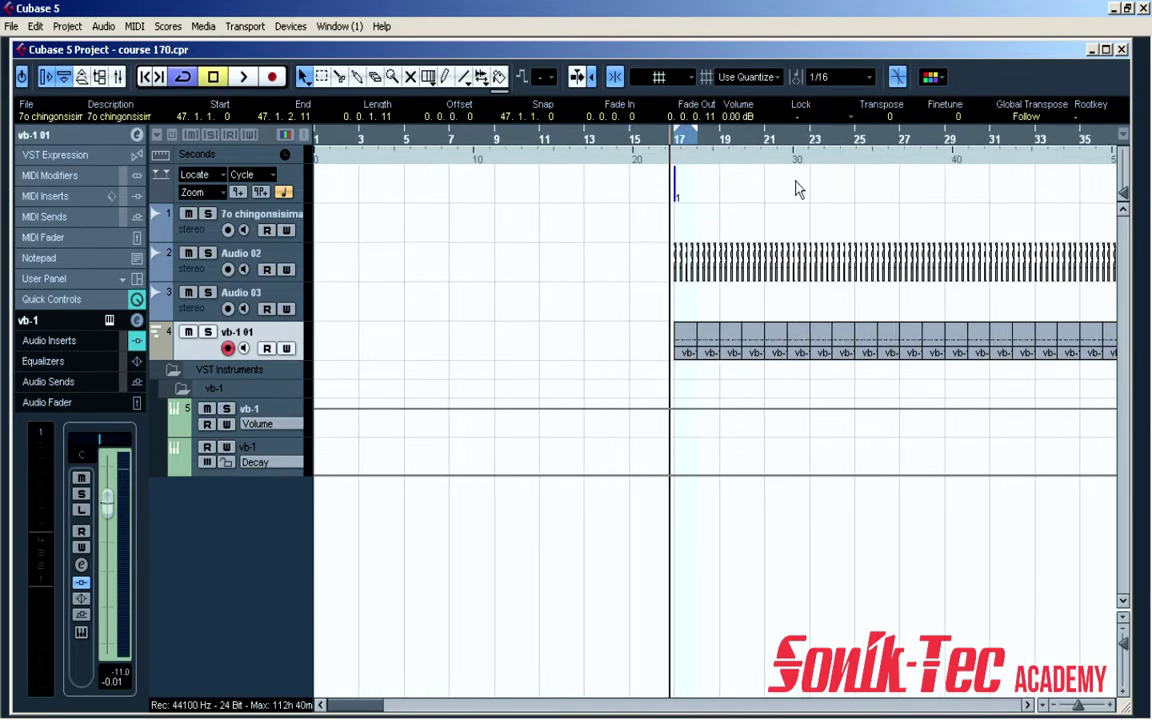
click(858, 228)
drag(856, 228, 1068, 390)
key(Delete)
scroll(1068, 390, left, 2)
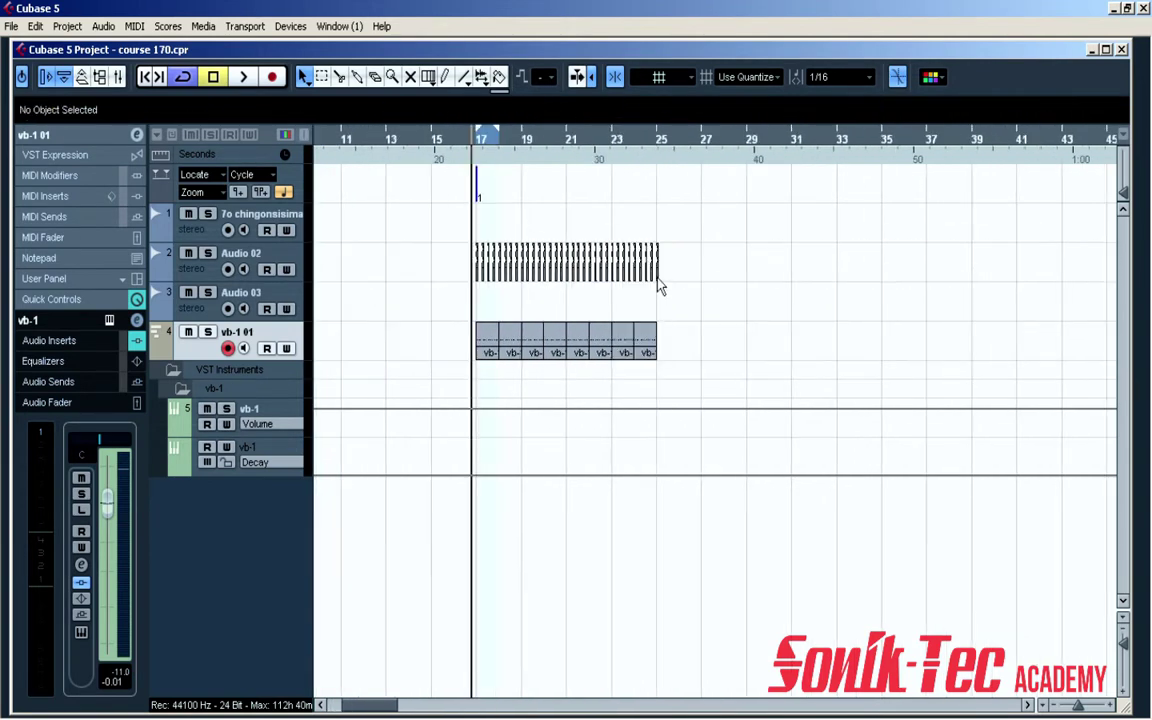
Step: Delete the leftover audio clip at bar 25 on the Audio 02 track
click(657, 276)
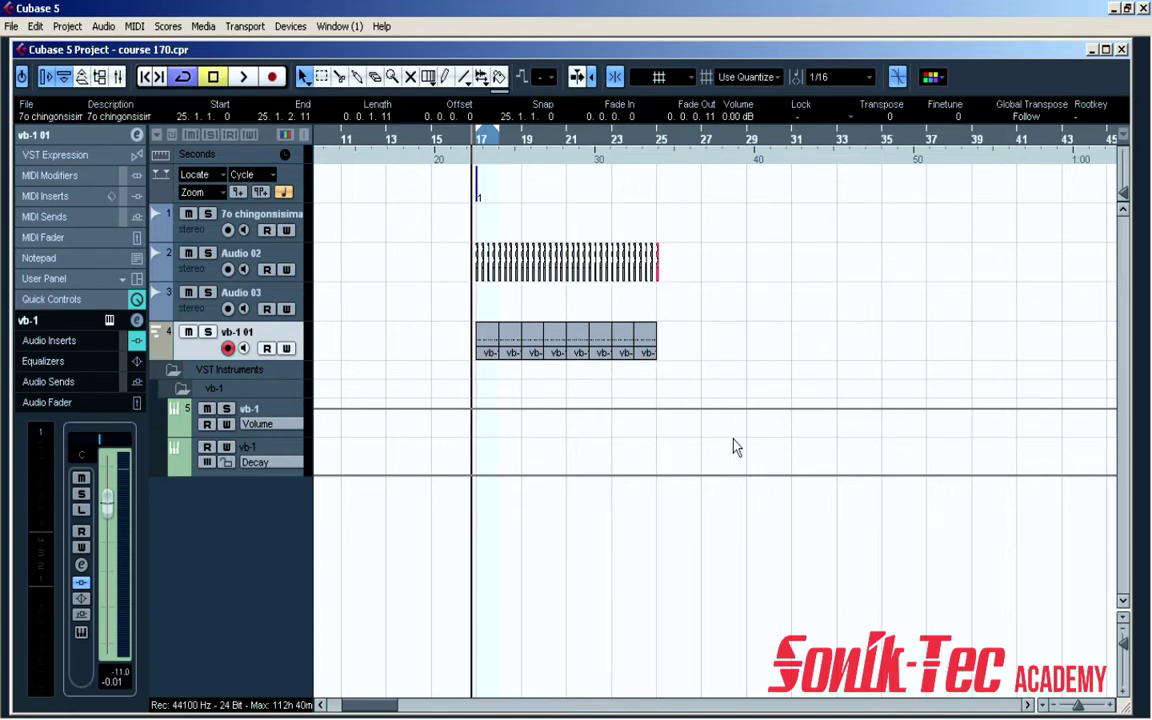
key(h)
key(h)
key(h)
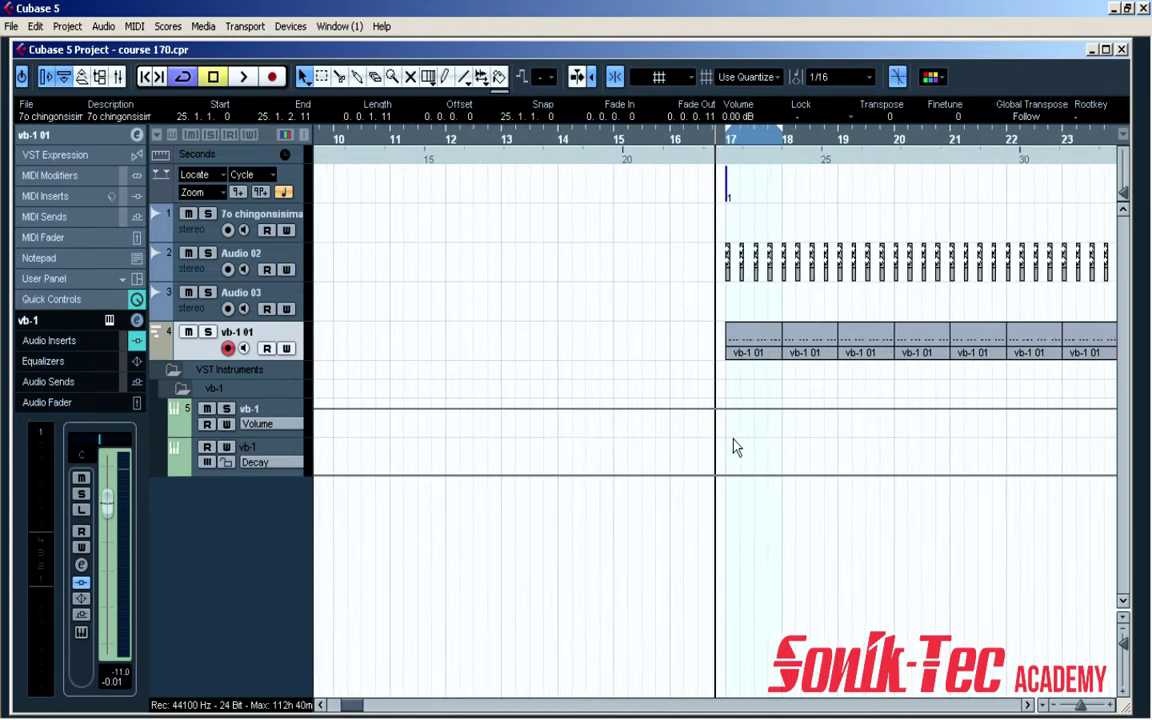
click(1024, 703)
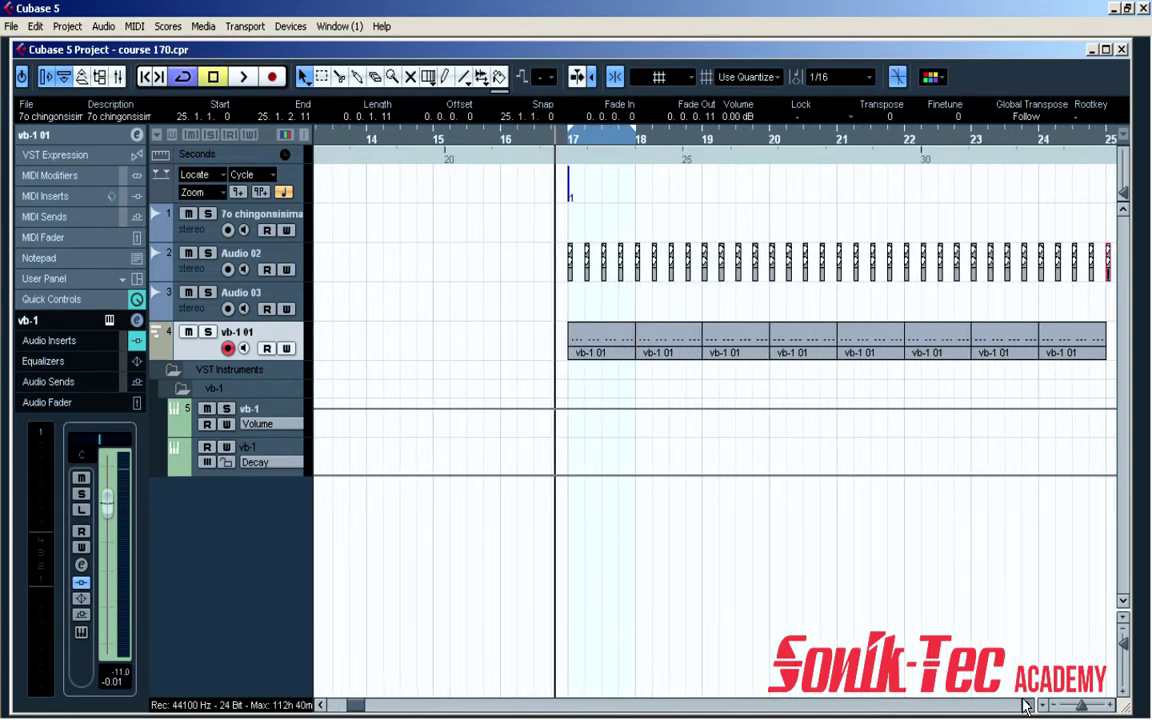
click(1024, 703)
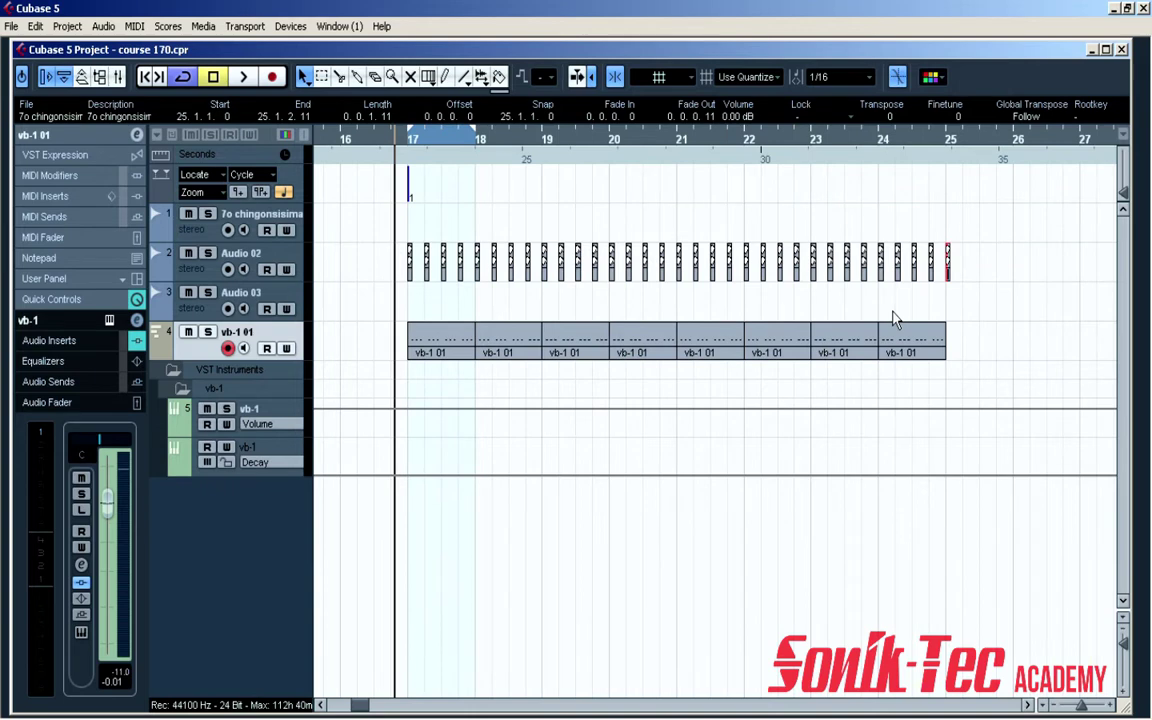
click(975, 273)
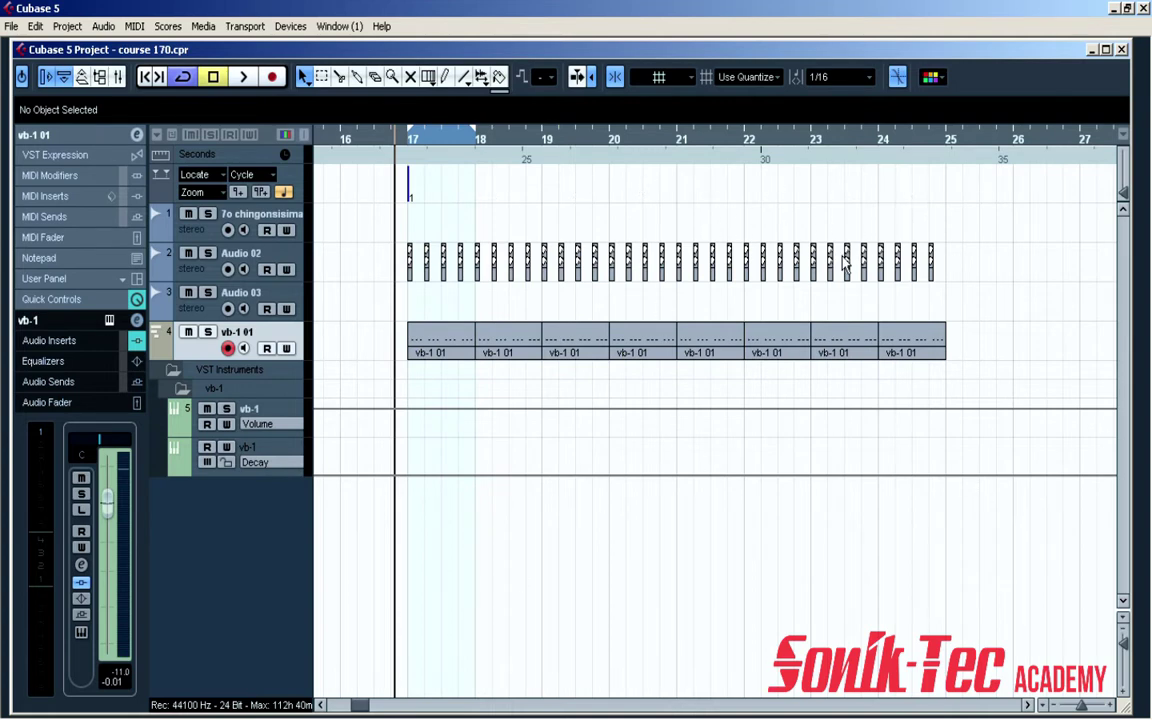
Step: Copy the last Audio 02 clip to one sixteenth before bar 25 and shorten the last vb-1 01 part to end at 24.4.4
click(931, 262)
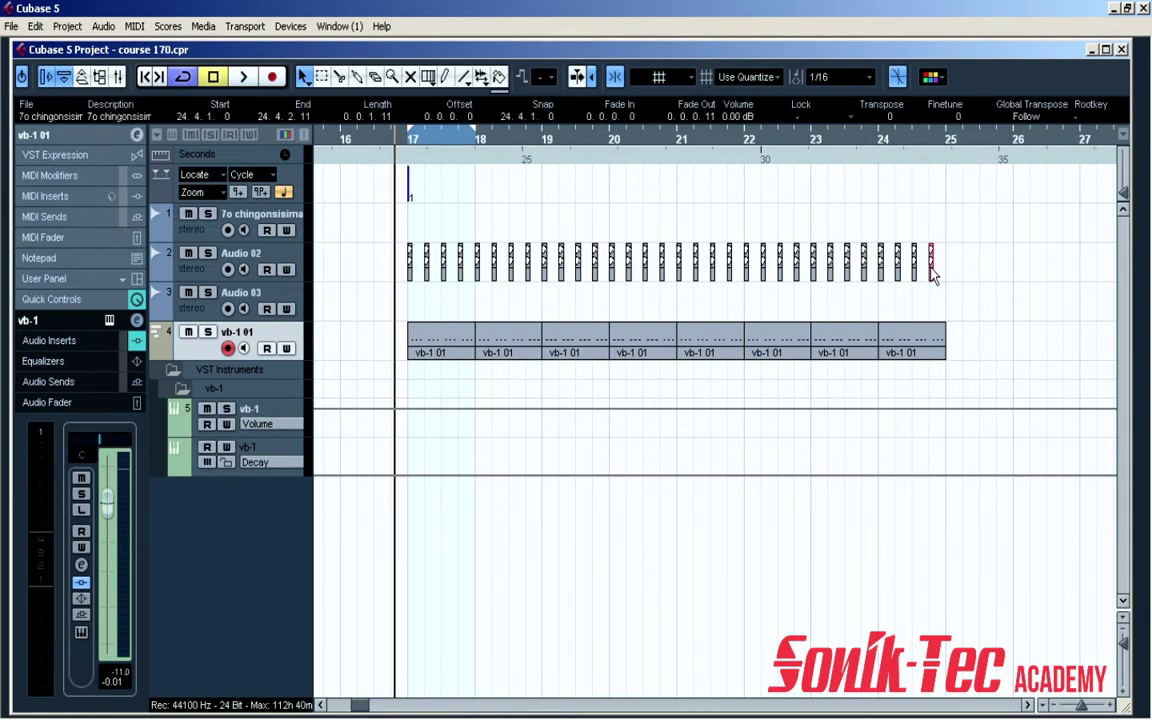
key(h)
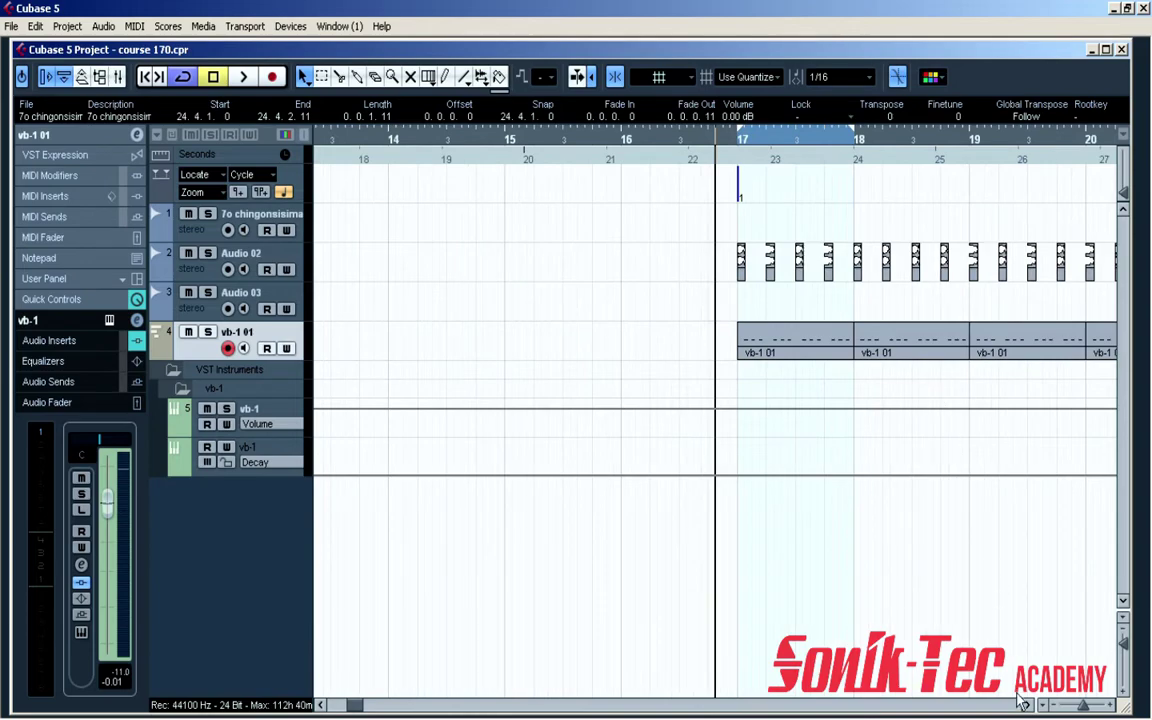
click(1028, 706)
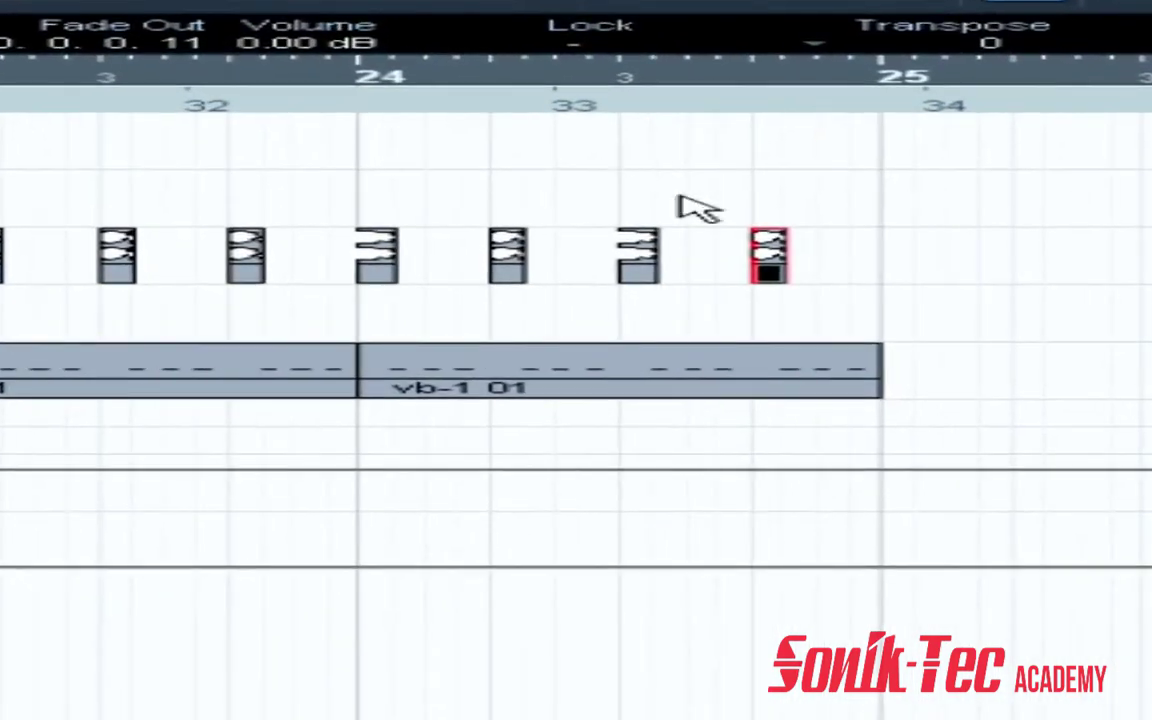
drag(783, 262, 869, 266)
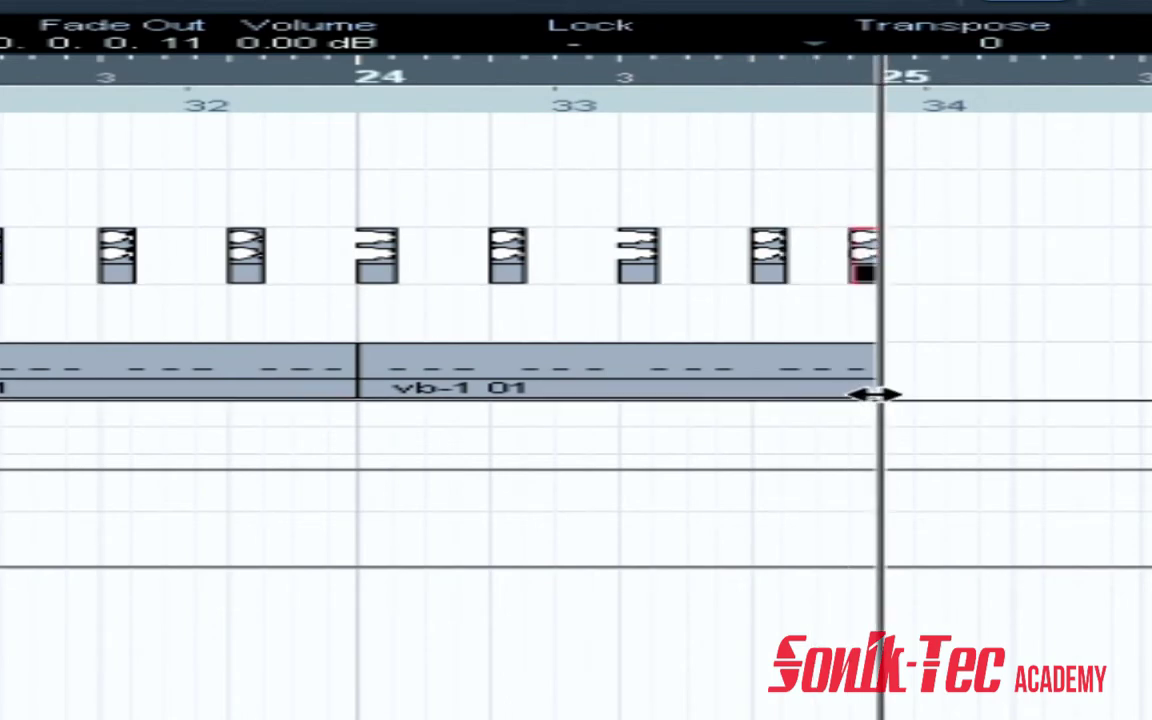
drag(877, 393, 851, 394)
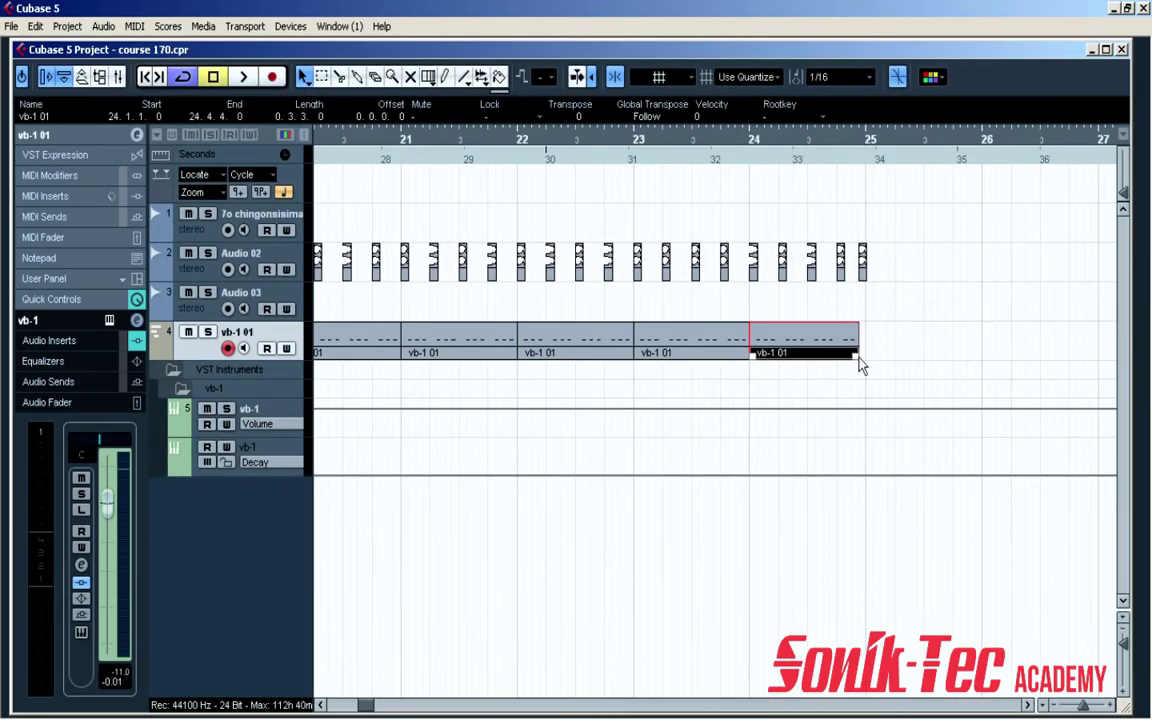
Step: Copy all Audio 02 clips and vb-1 01 parts of the eight-bar pattern and paste them starting at bar 25
drag(886, 255, 359, 357)
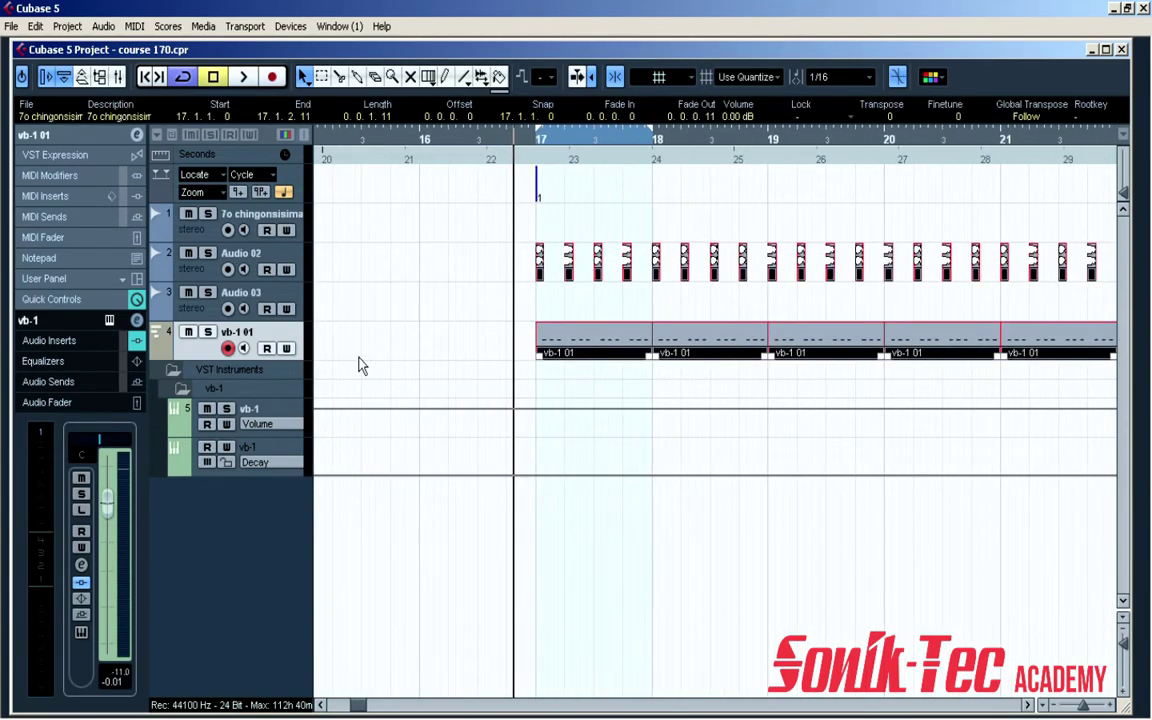
key(g)
key(g)
key(g)
key(g)
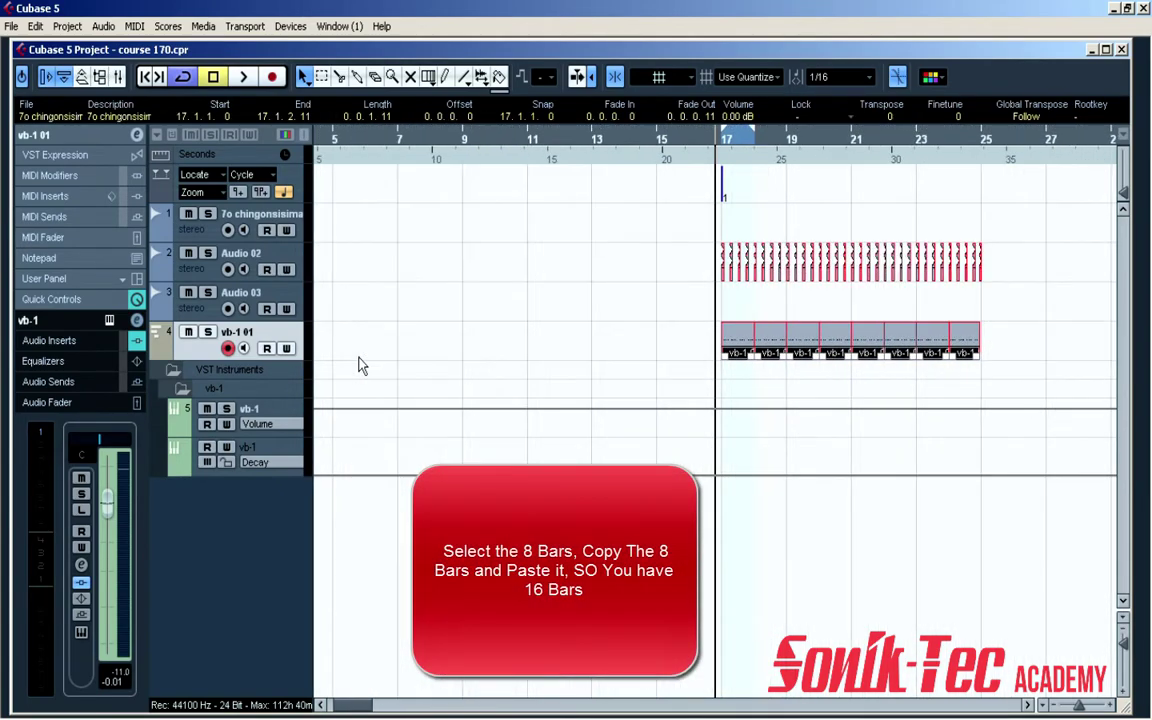
key(ctrl+c)
key(ctrl+v)
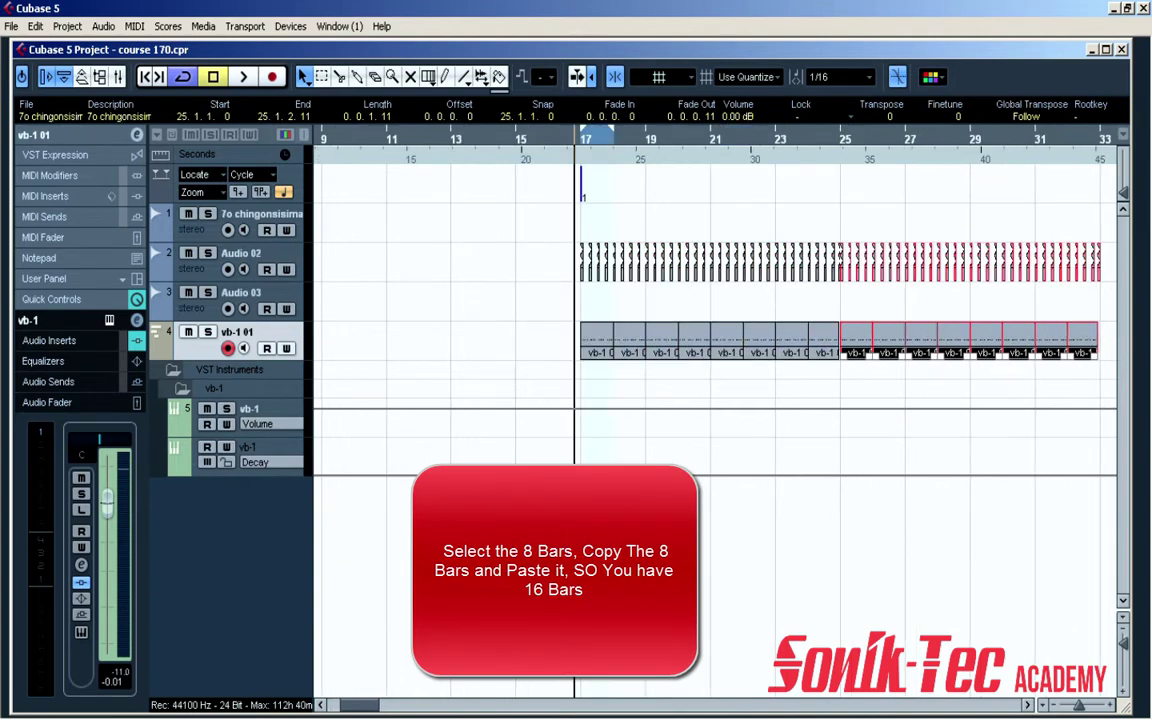
Step: Examine the pasted eight bars from bar 25 to the last vb-1 01 part before bar 33
key(h)
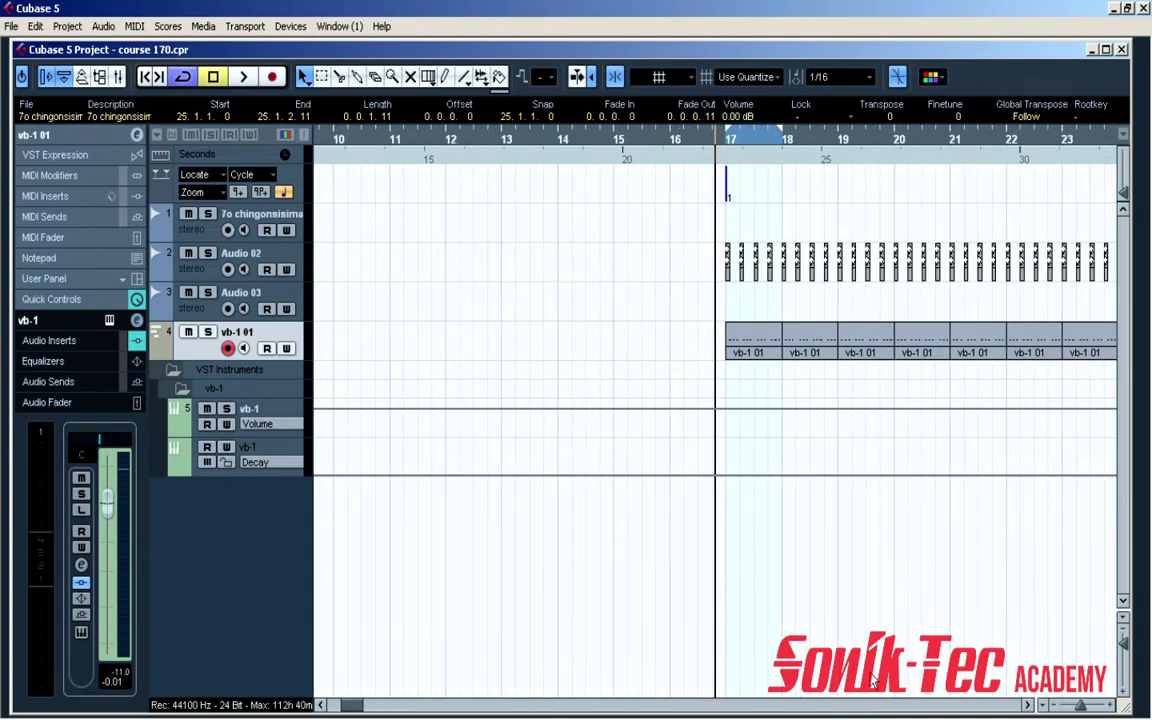
click(1030, 706)
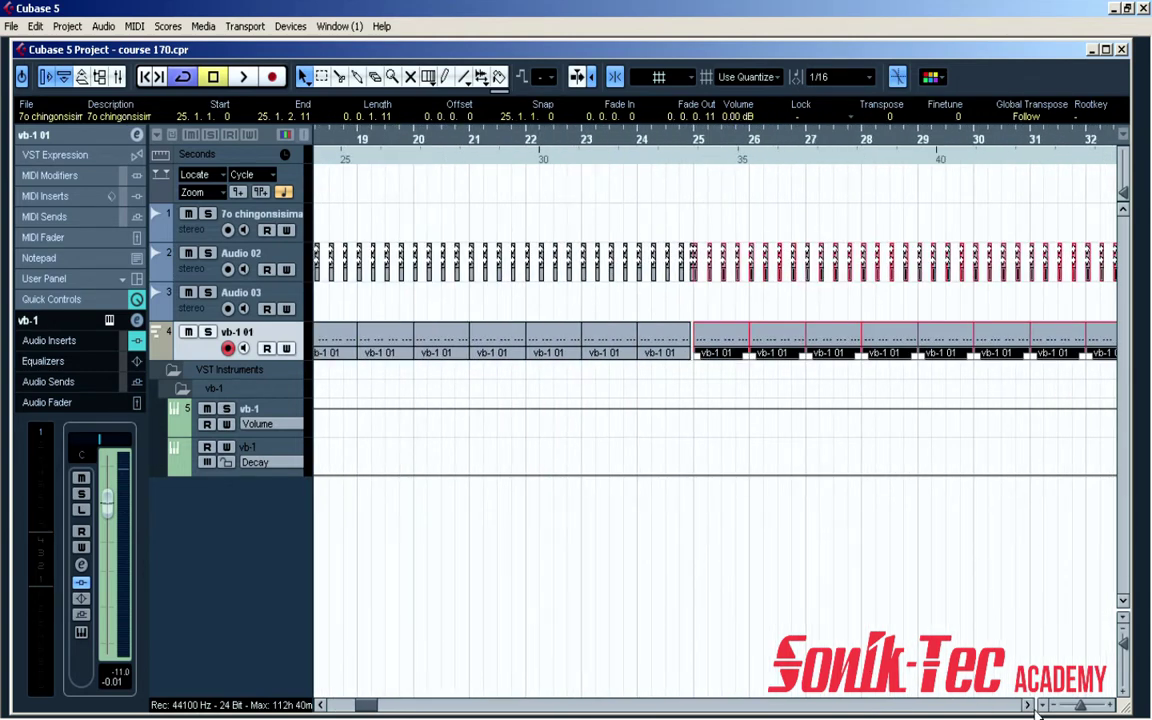
scroll(1037, 712, right, 3)
click(855, 353)
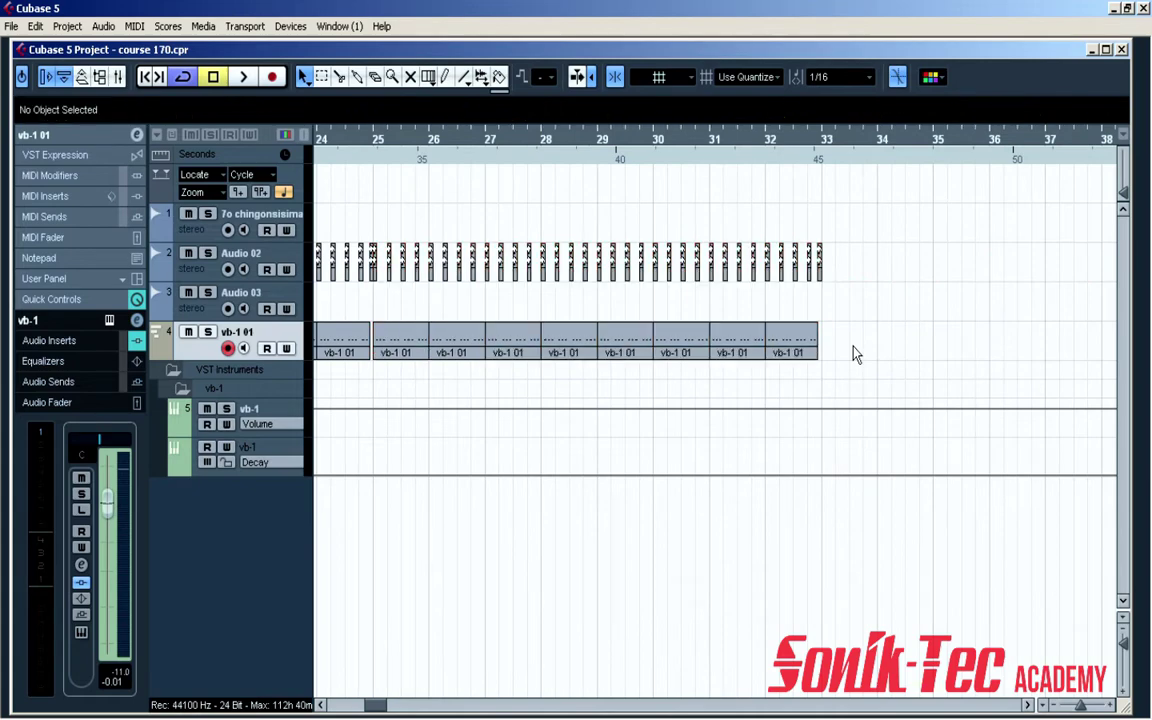
key(h)
key(h)
key(h)
click(854, 353)
key(h)
key(h)
key(g)
key(g)
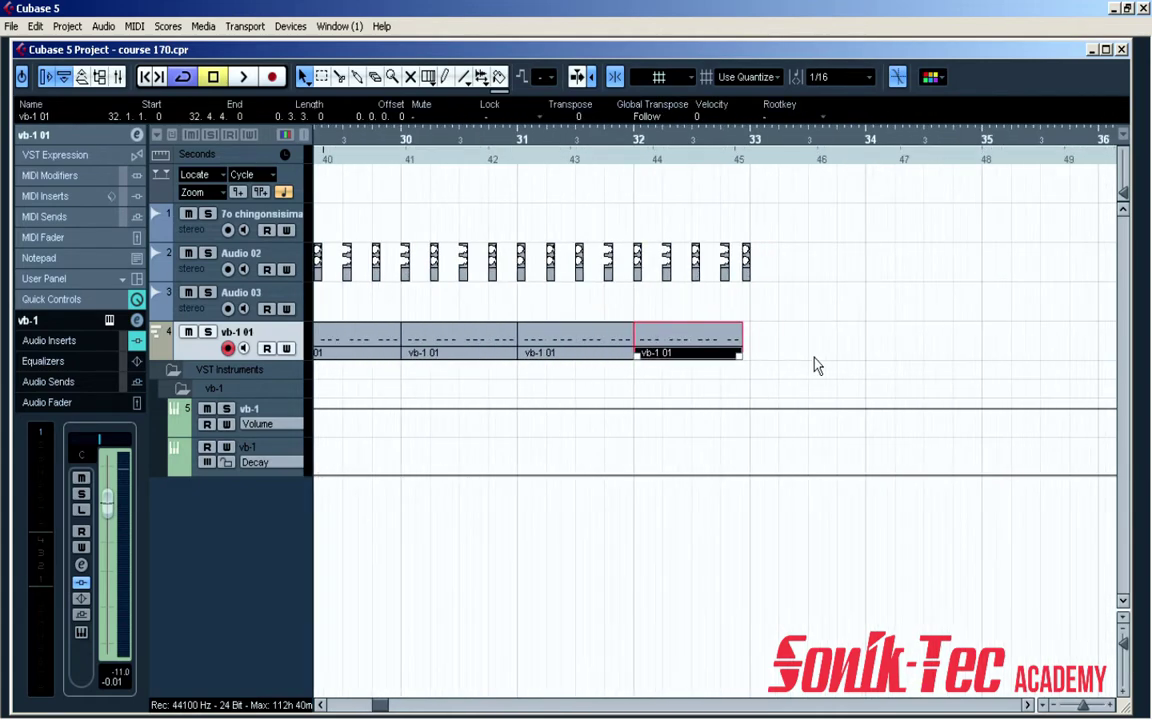
Step: Extend the loop range to cover all 16 bars from bar 17 to bar 33 and start playback
key(g)
key(g)
key(g)
key(g)
key(g)
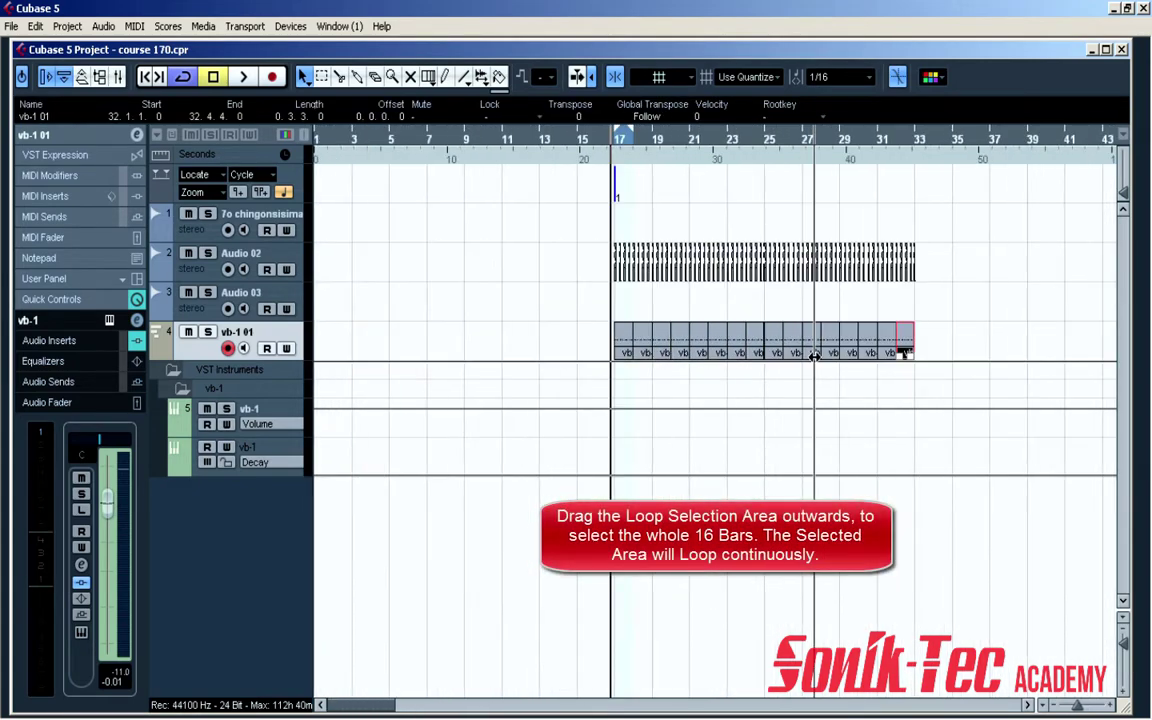
drag(632, 137, 913, 198)
key(space)
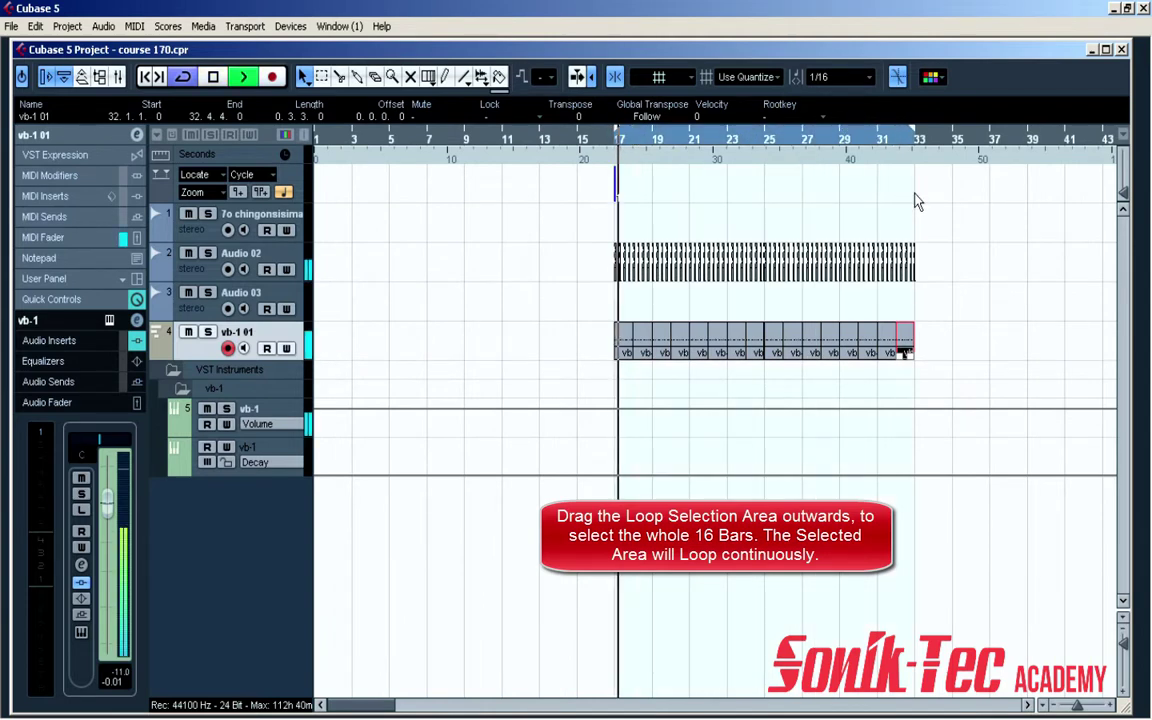
Step: Follow the playback through the 16-bar loop, checking the transition at bar 25 and the ending before bar 33
key(h)
key(h)
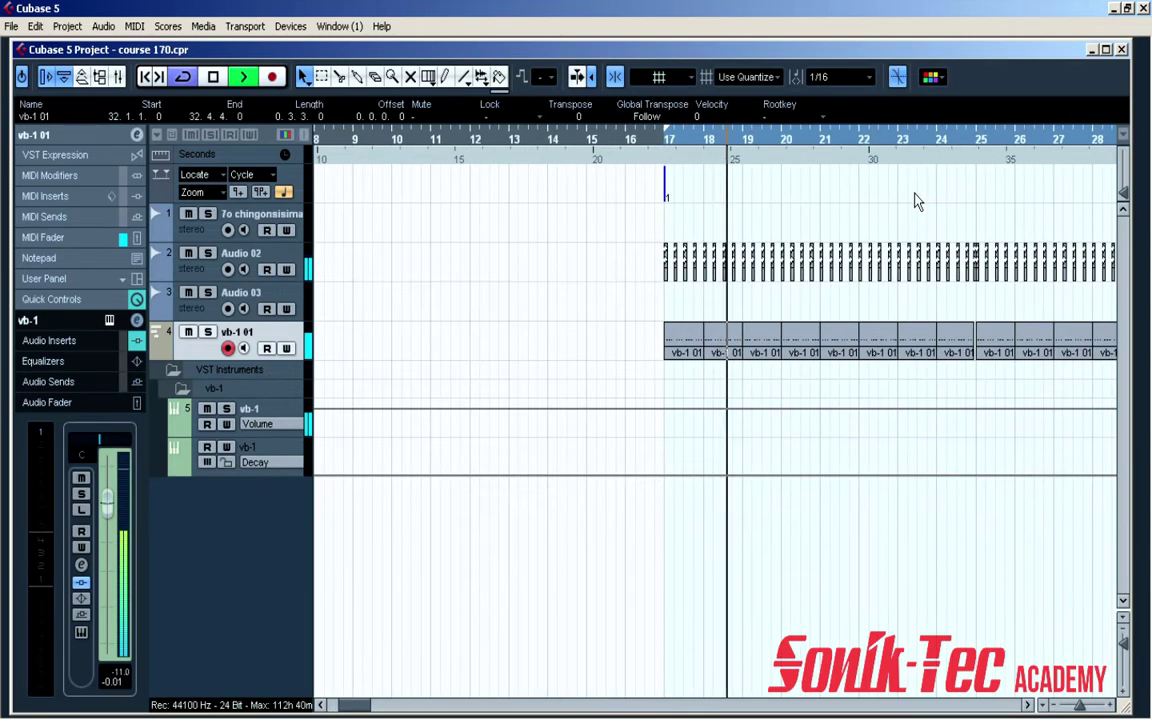
click(1028, 706)
click(1028, 705)
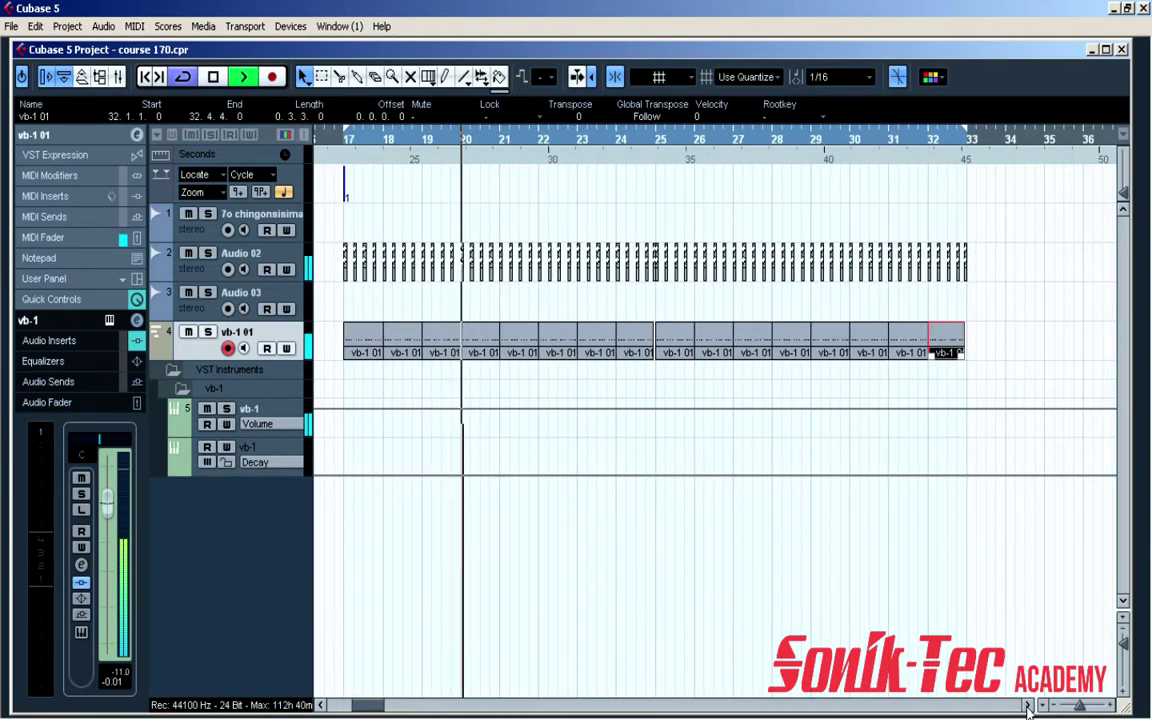
key(h)
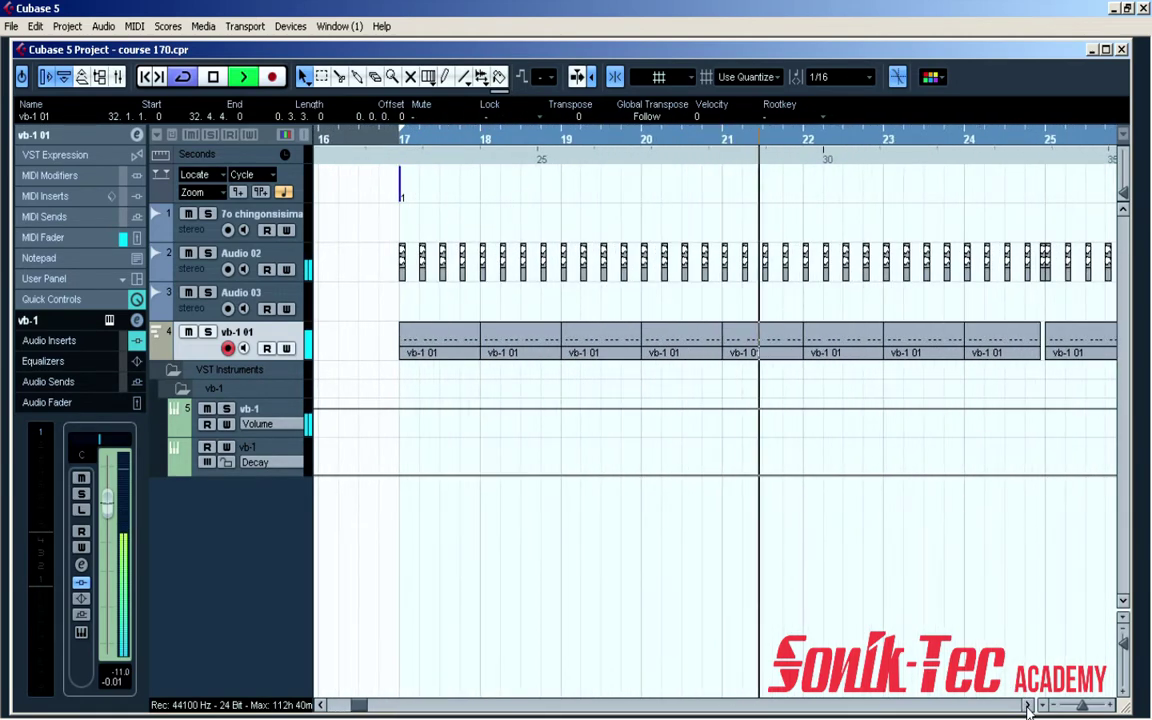
click(1028, 705)
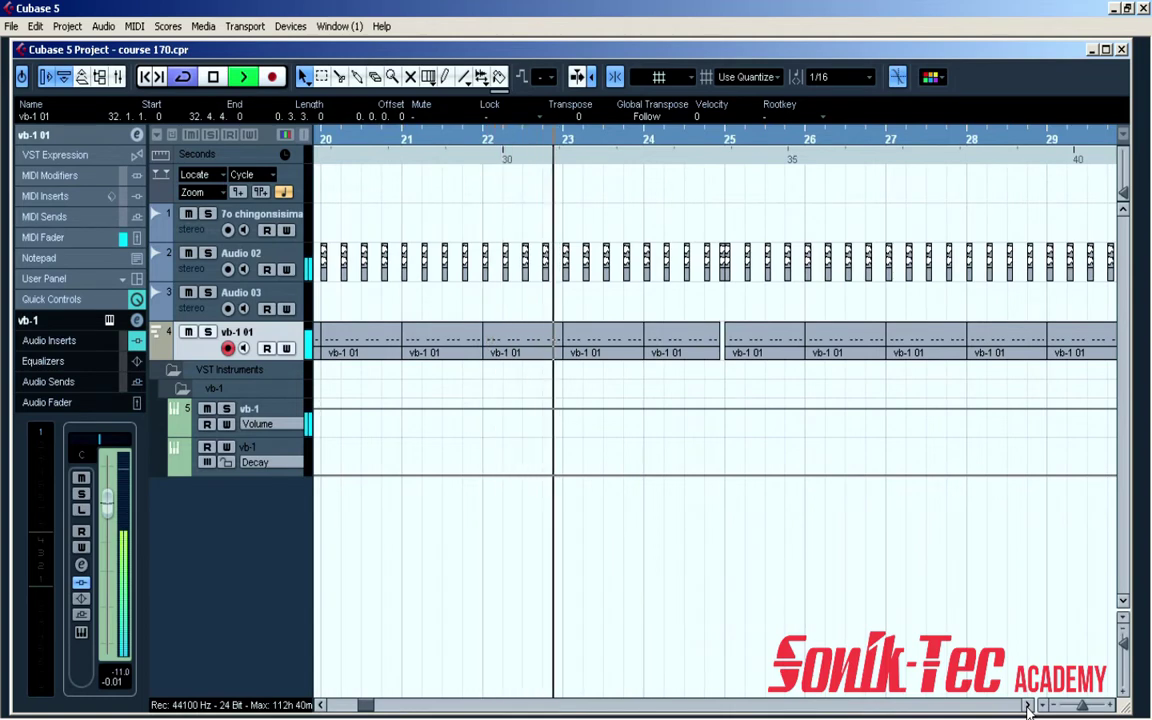
click(1028, 705)
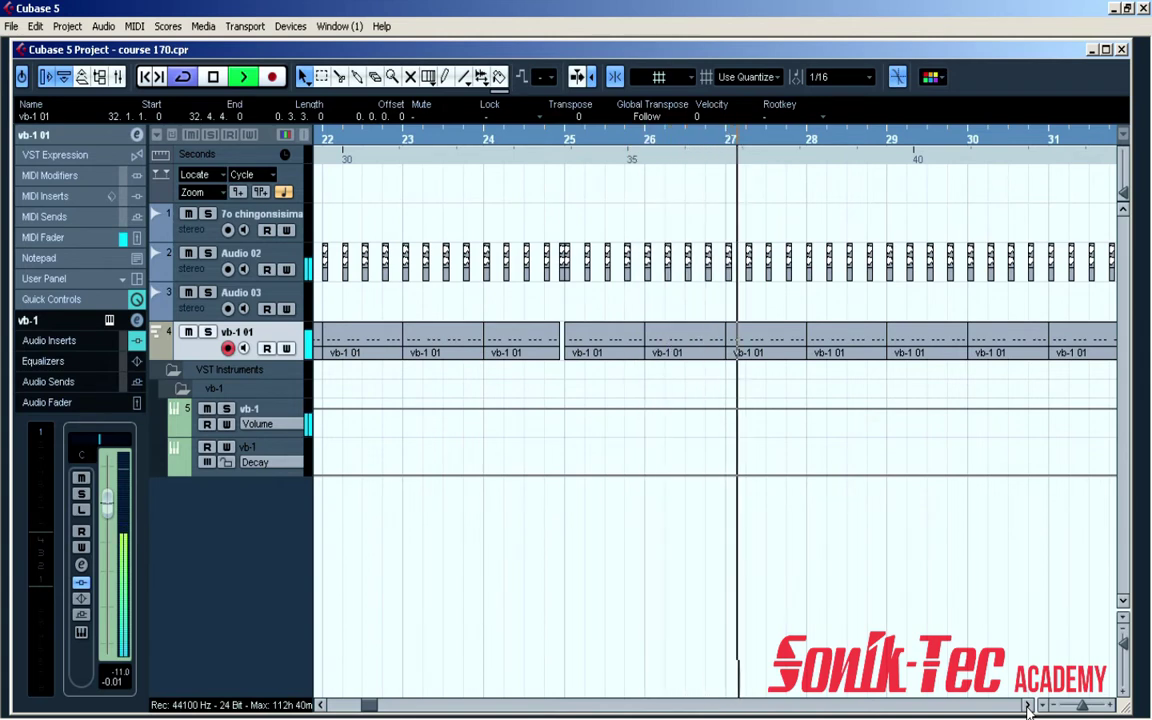
key(g)
key(g)
key(g)
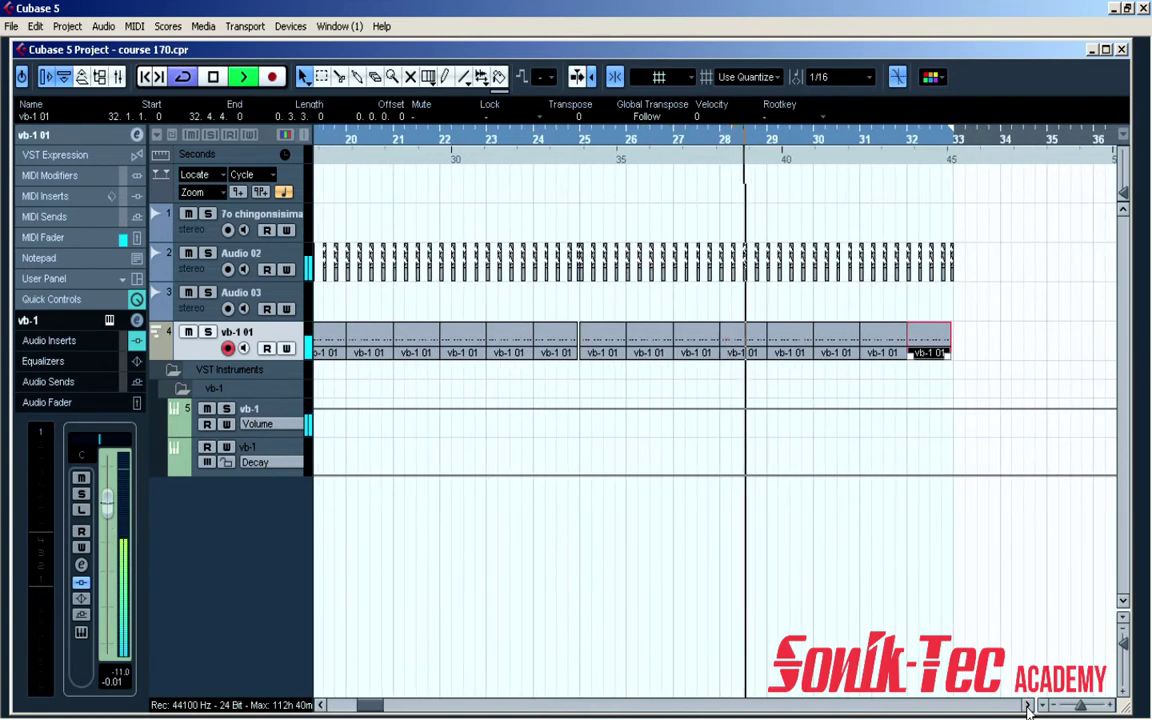
key(h)
key(h)
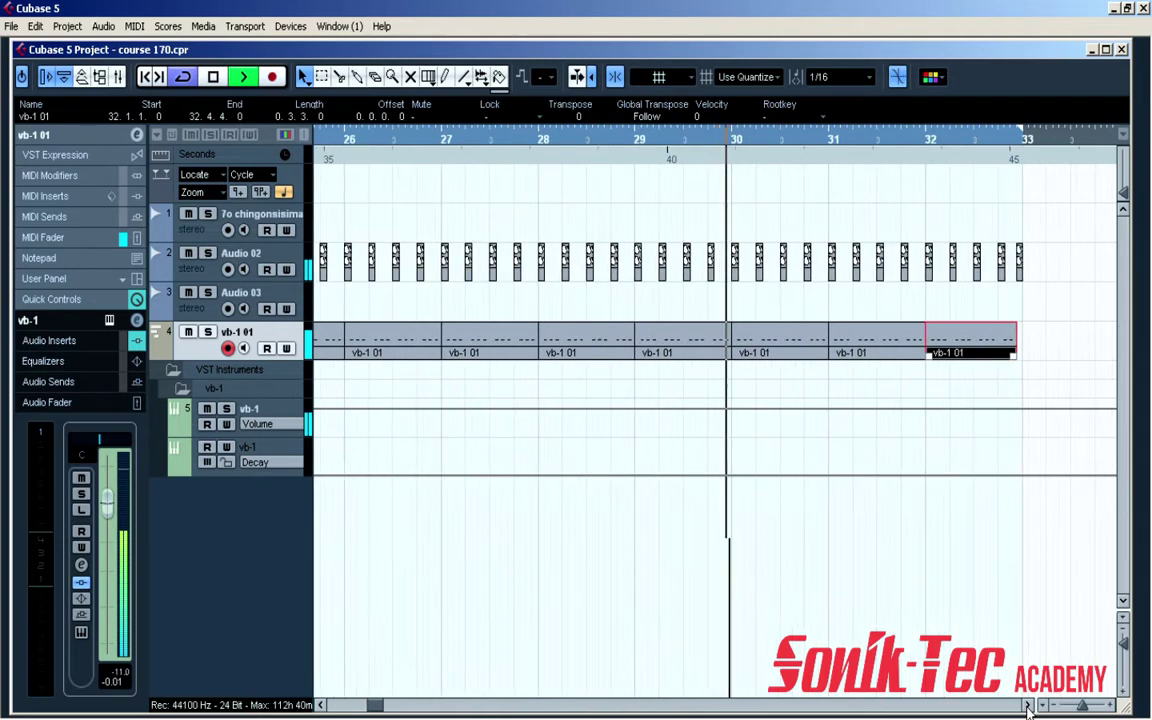
Step: Examine the full 16-bar arrangement during playback, from the ending before bar 33 to the transition at bar 25
key(h)
key(h)
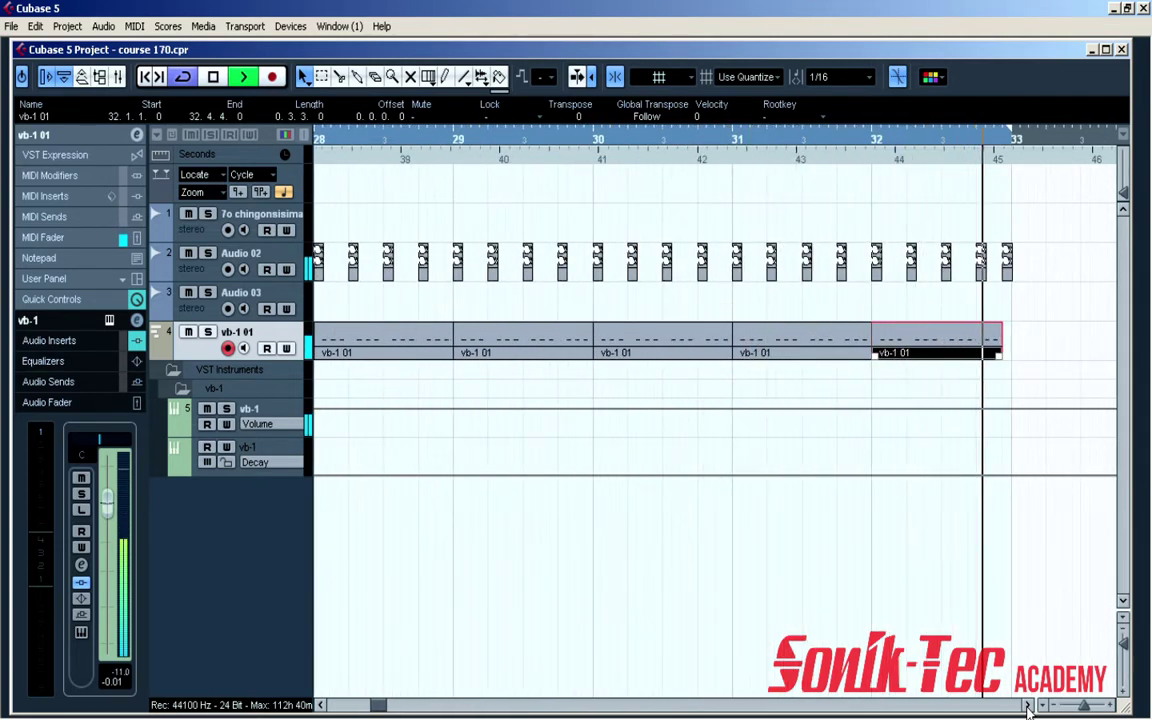
key(g)
key(g)
key(g)
key(g)
key(g)
key(g)
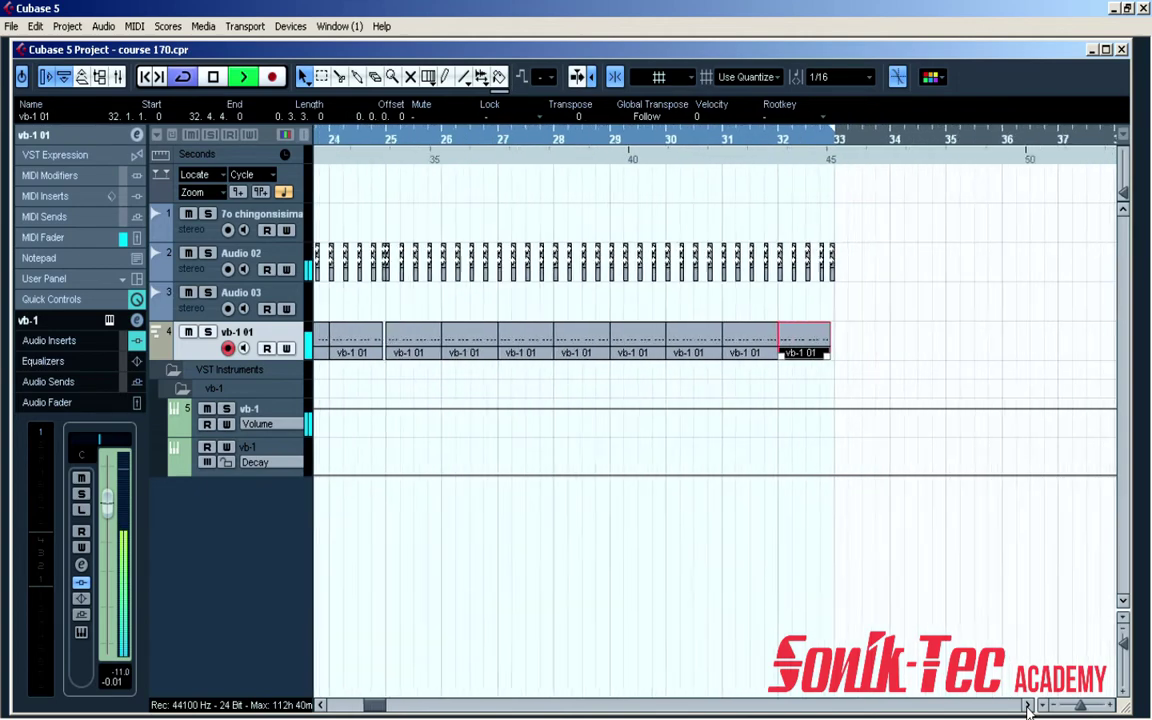
key(g)
key(g)
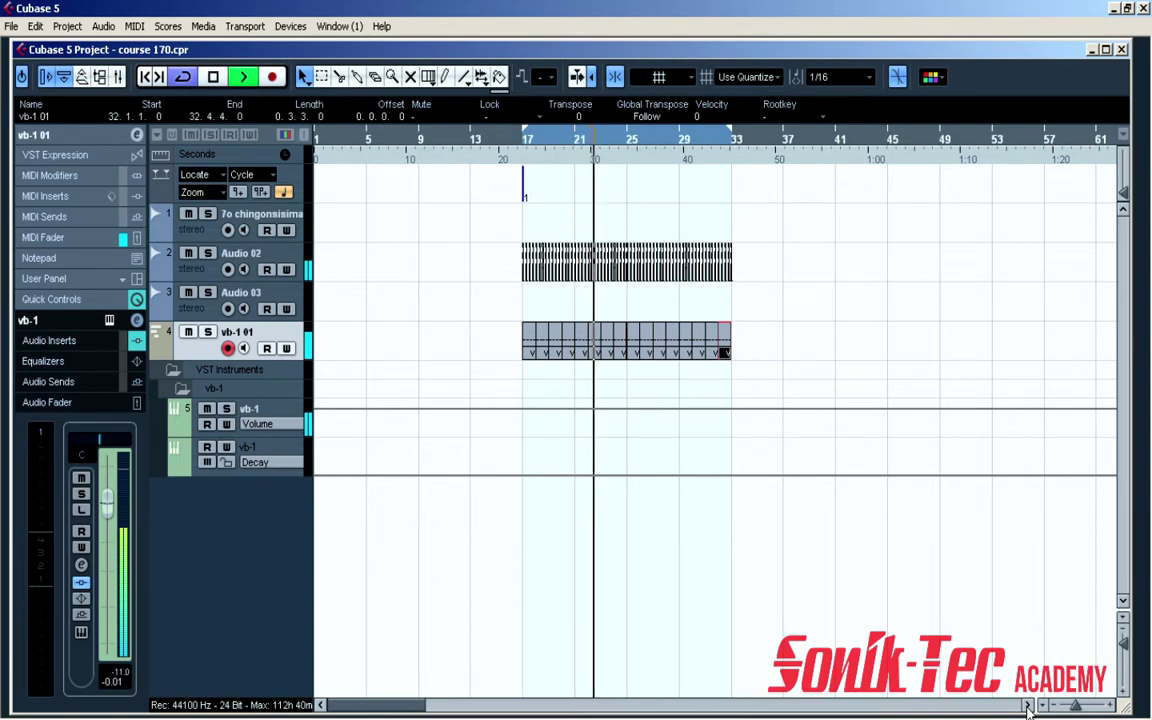
key(h)
key(h)
key(h)
key(h)
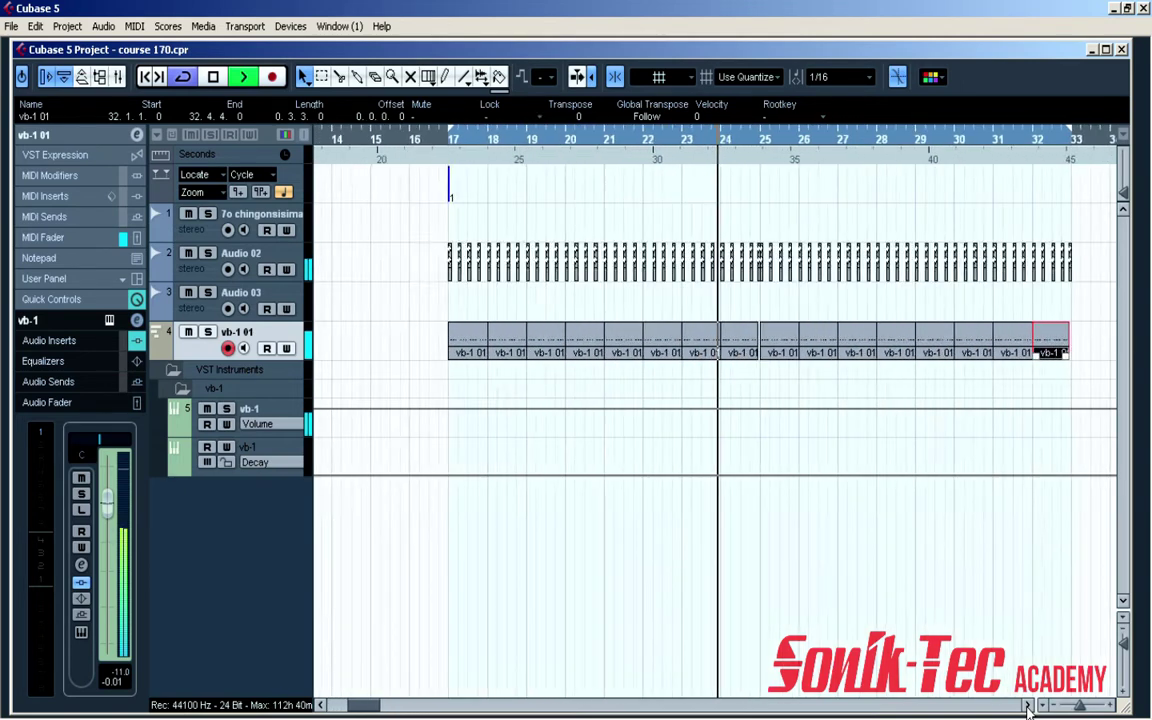
key(h)
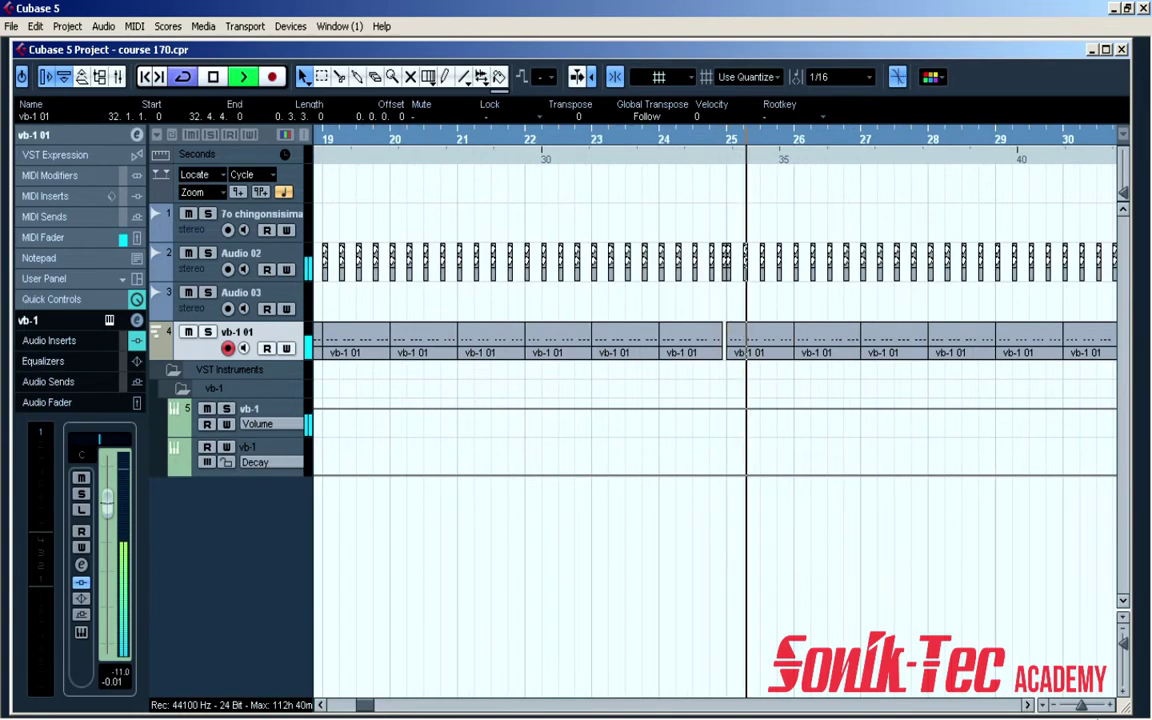
Step: Examine the closing bars of the loop up to the final Audio 02 clip before bar 33
click(1029, 705)
click(1029, 705)
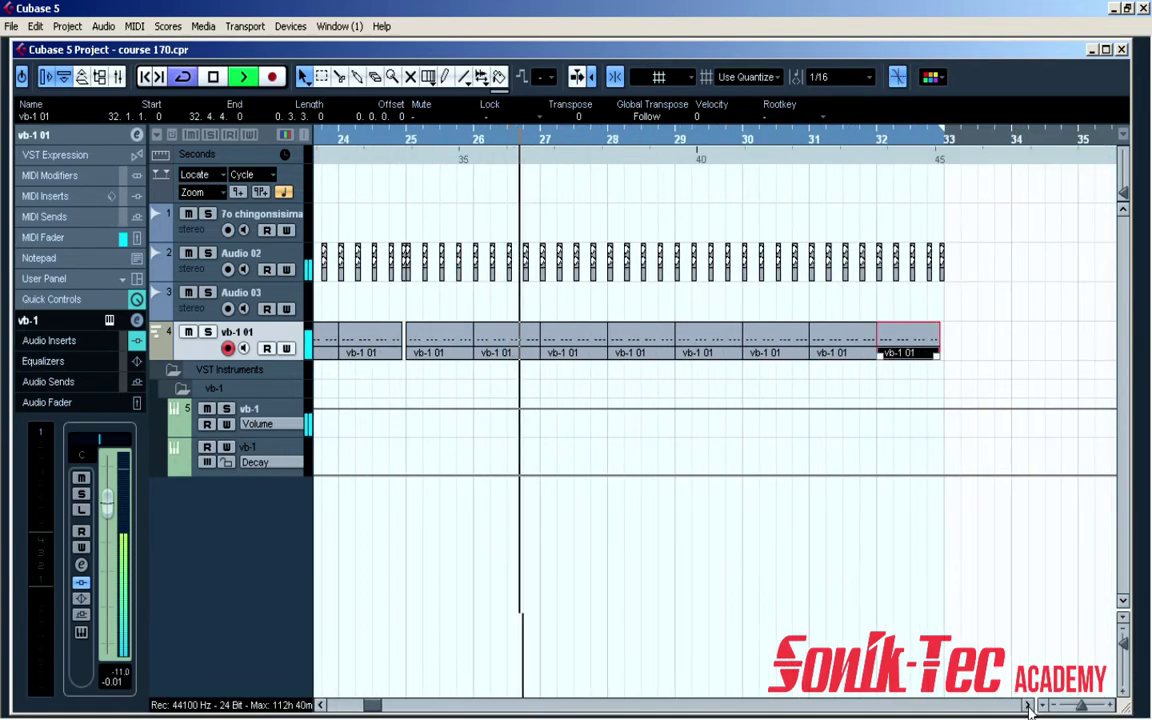
key(h)
key(h)
click(1028, 705)
click(1028, 705)
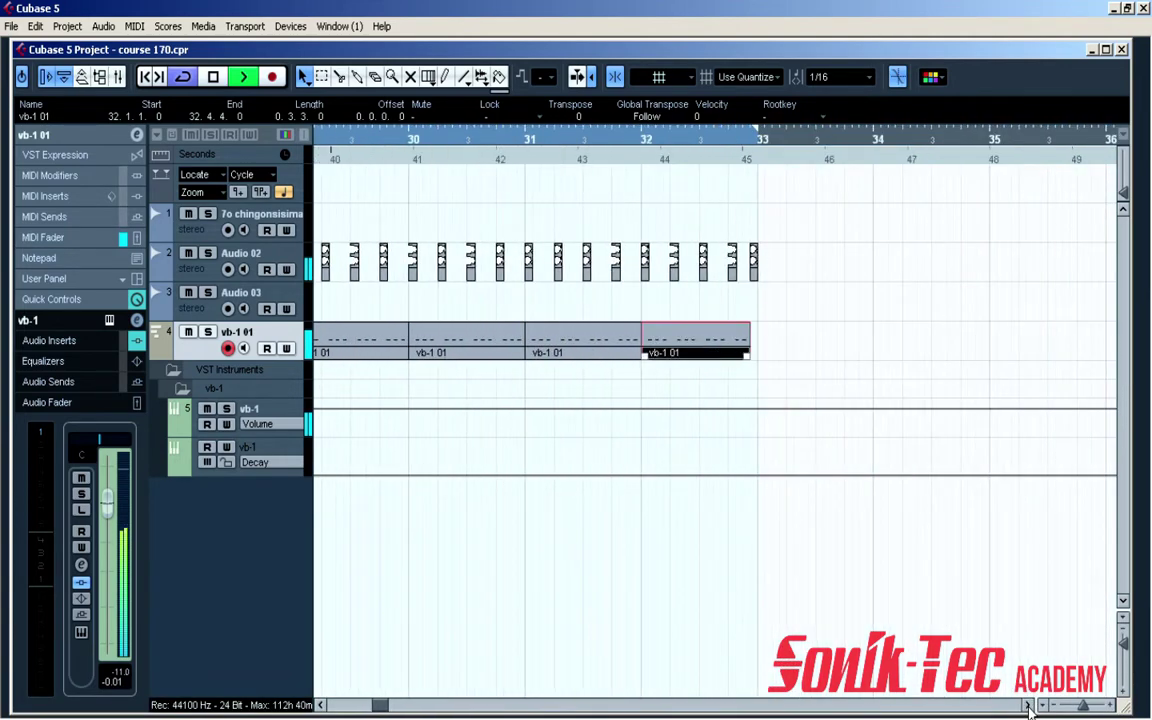
key(h)
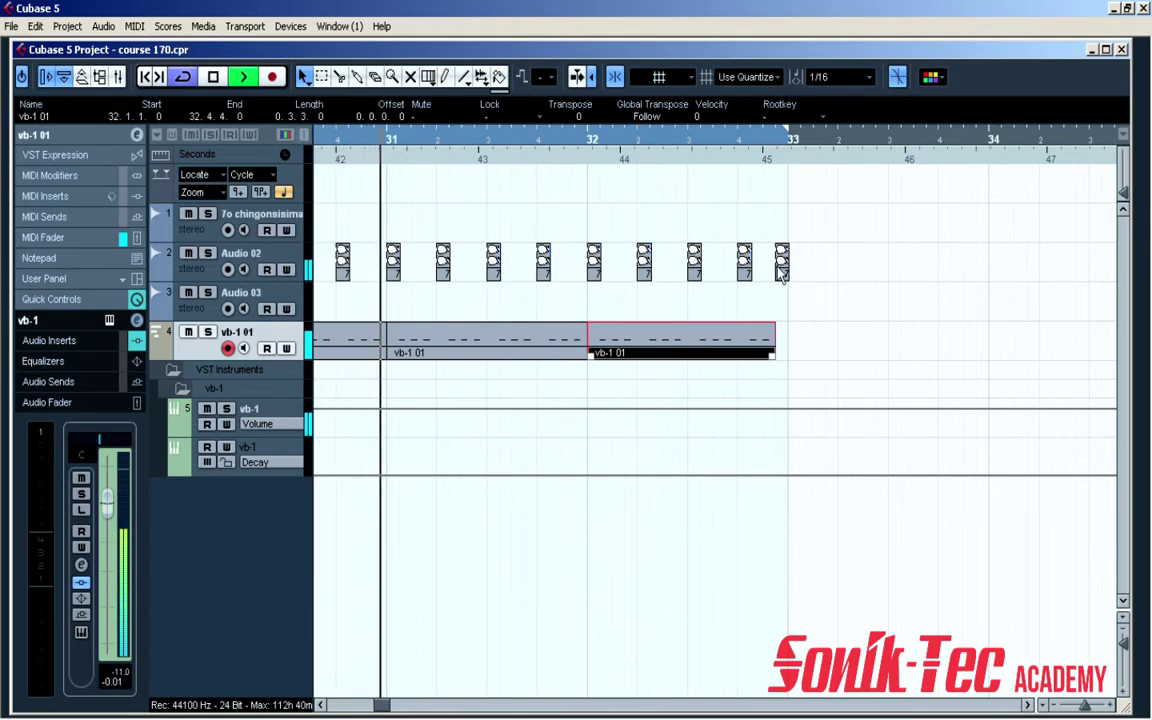
key(h)
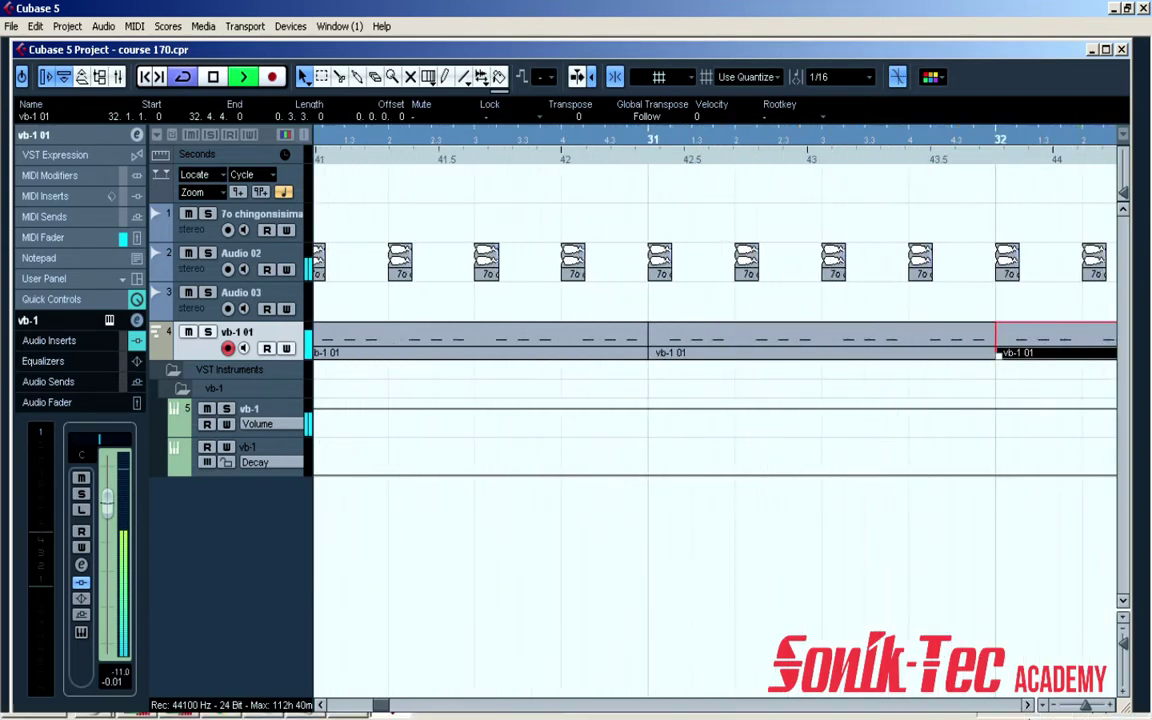
click(1026, 706)
click(1026, 706)
click(1026, 706)
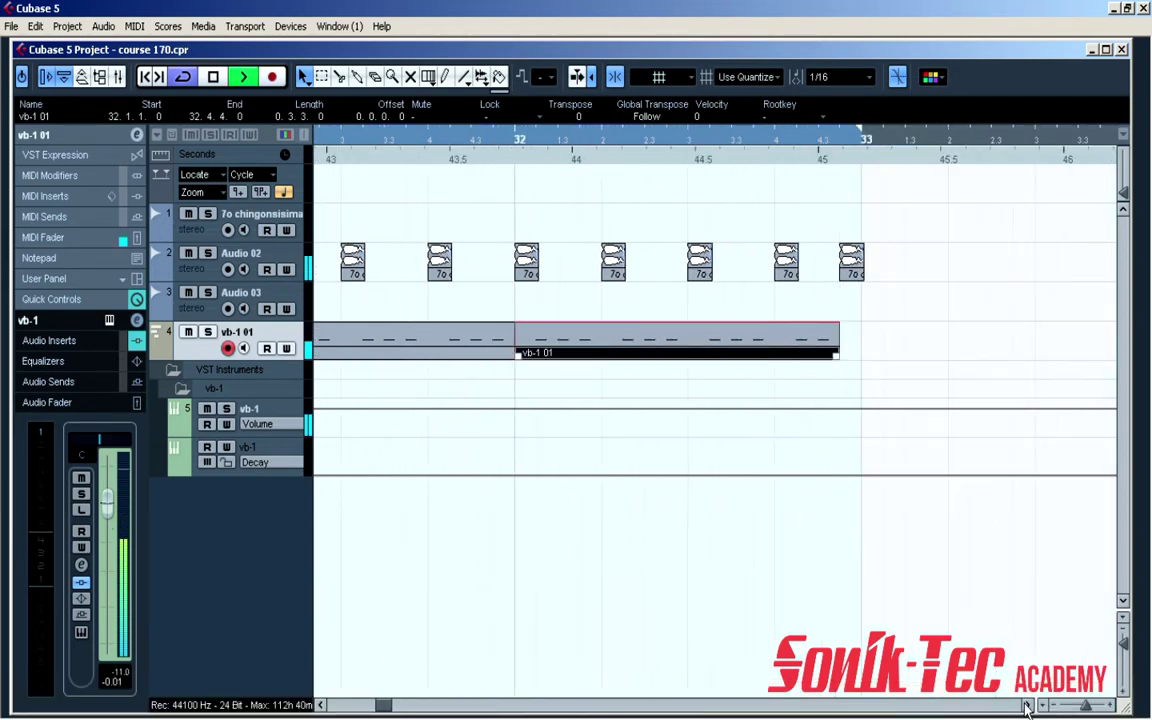
Step: Try to halve the last Audio 02 clip before bar 33 on a 1/32 grid, duplicate it directly behind, and play it back
key(space)
click(852, 262)
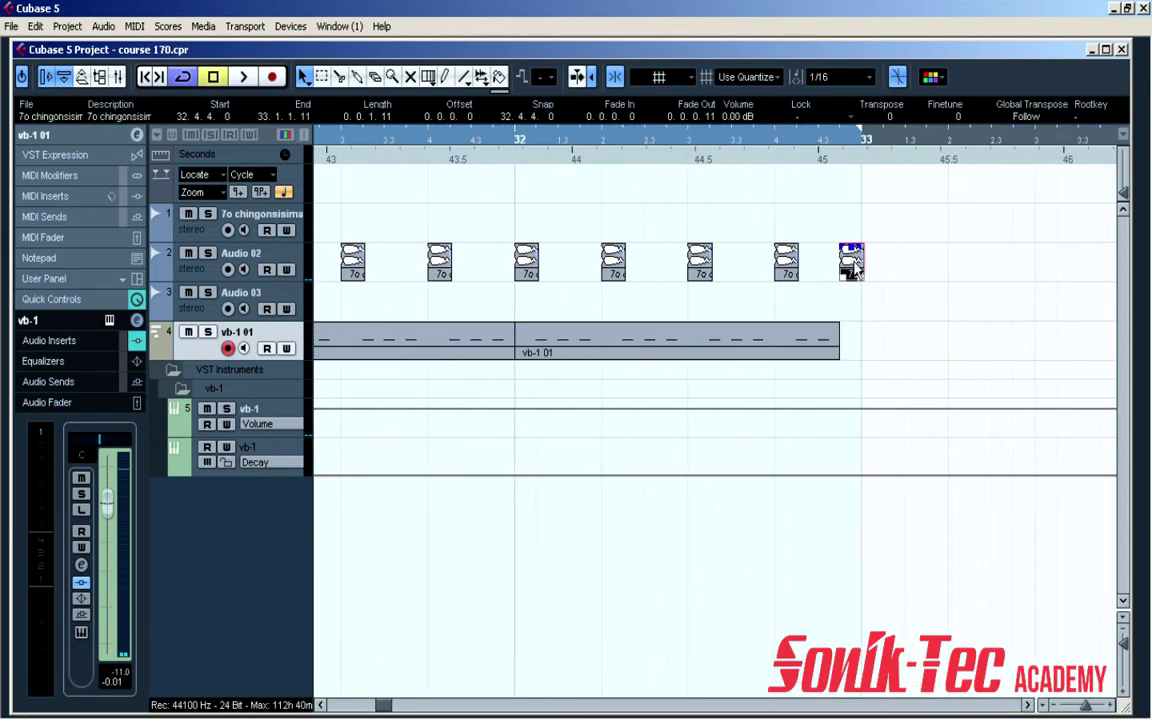
click(828, 84)
click(847, 178)
key(h)
key(h)
key(h)
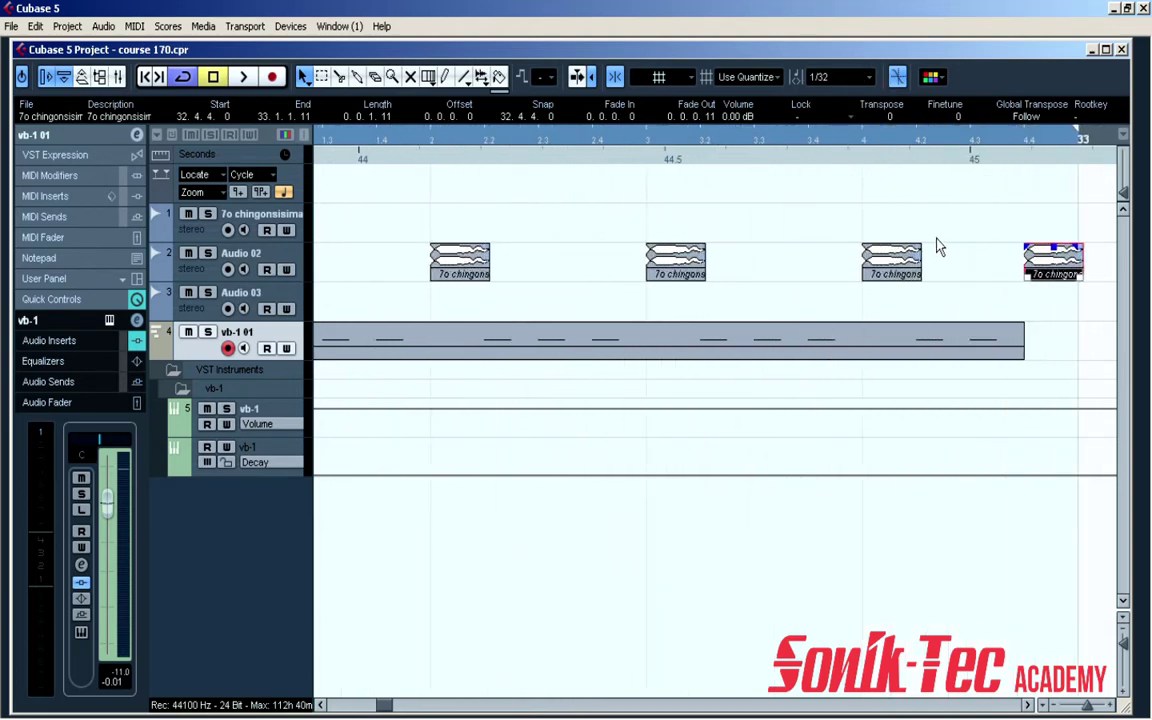
drag(1073, 280, 1036, 279)
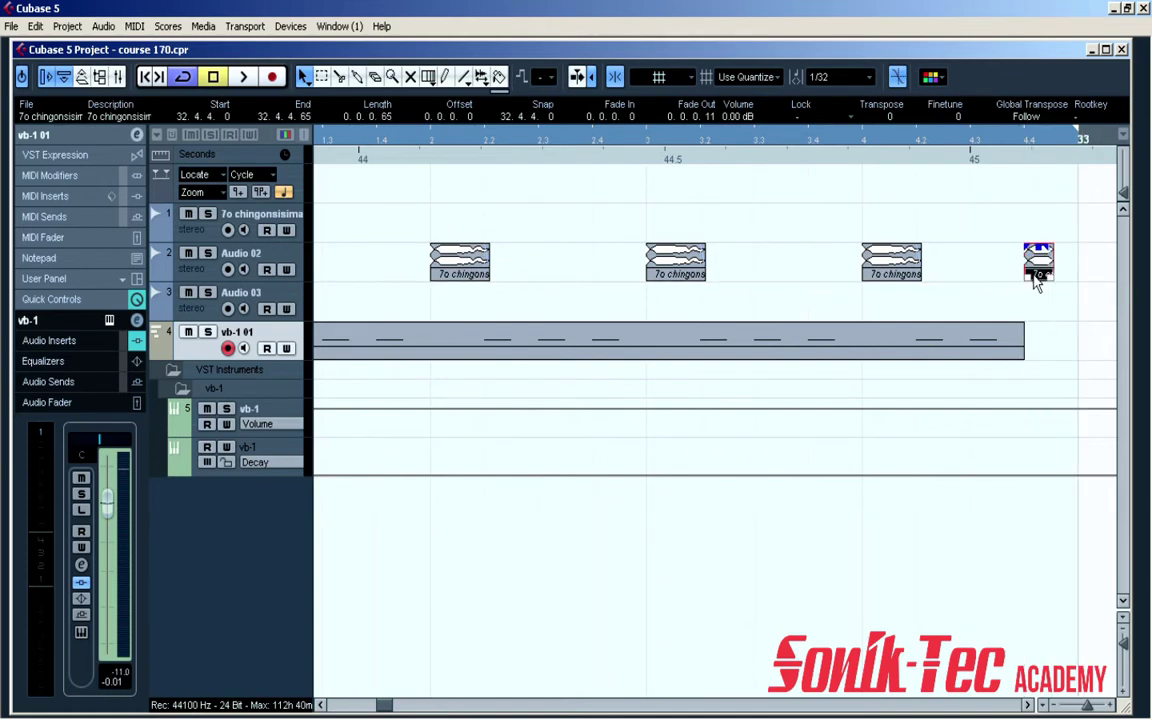
key(ctrl+d)
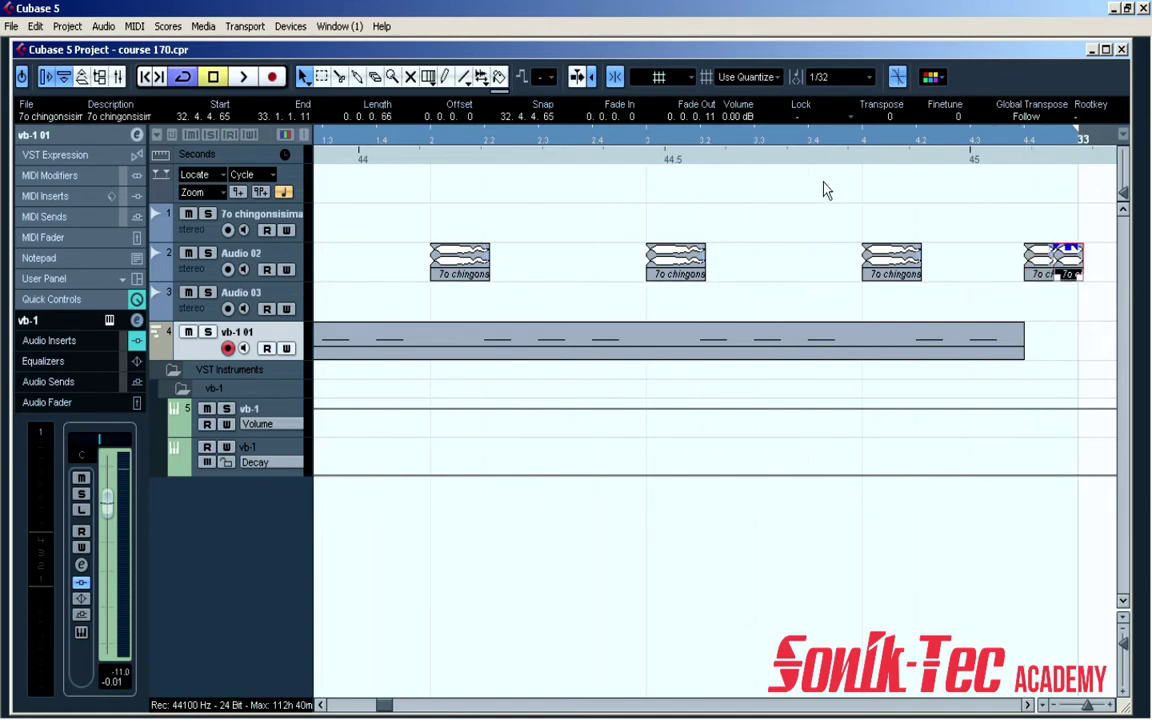
key(space)
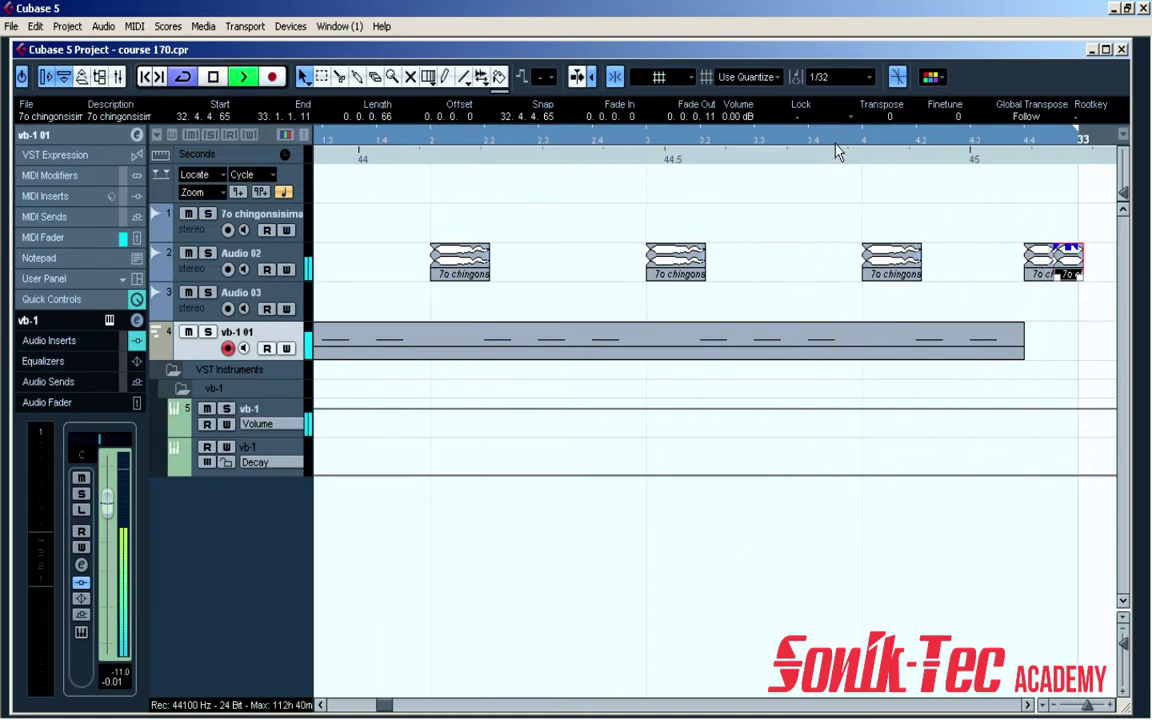
key(space)
Step: Delete the two short Audio 02 clips at the end of bar 32
click(890, 265)
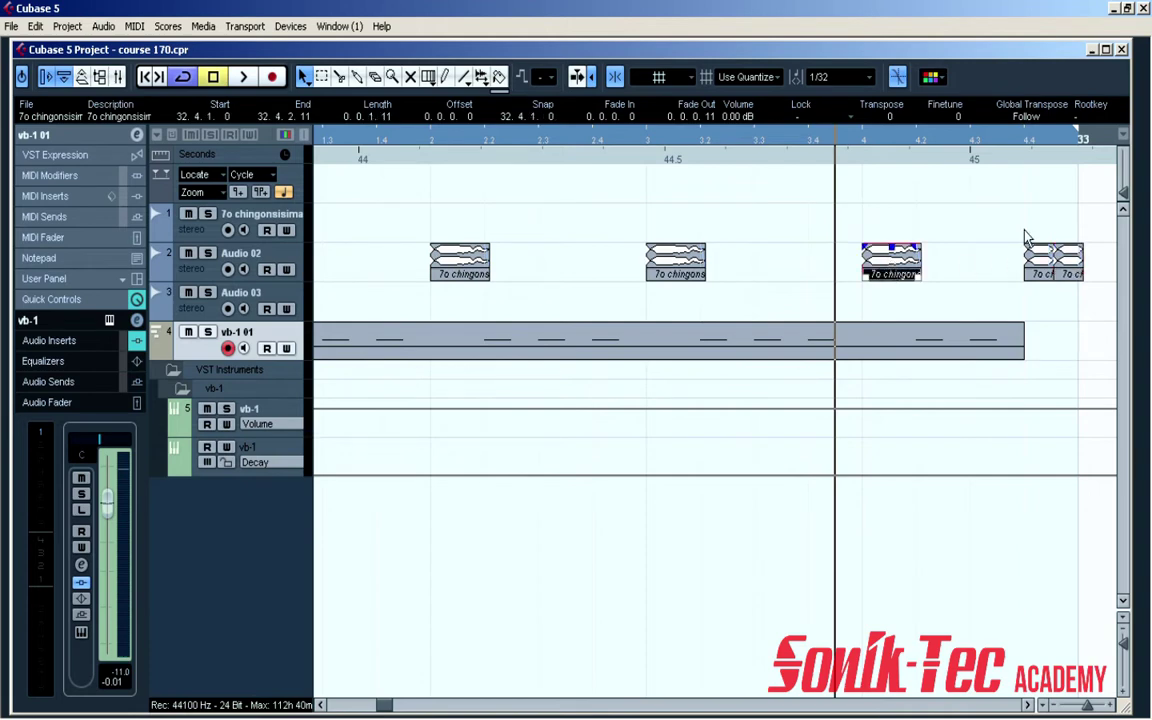
drag(1024, 230, 1080, 279)
key(Delete)
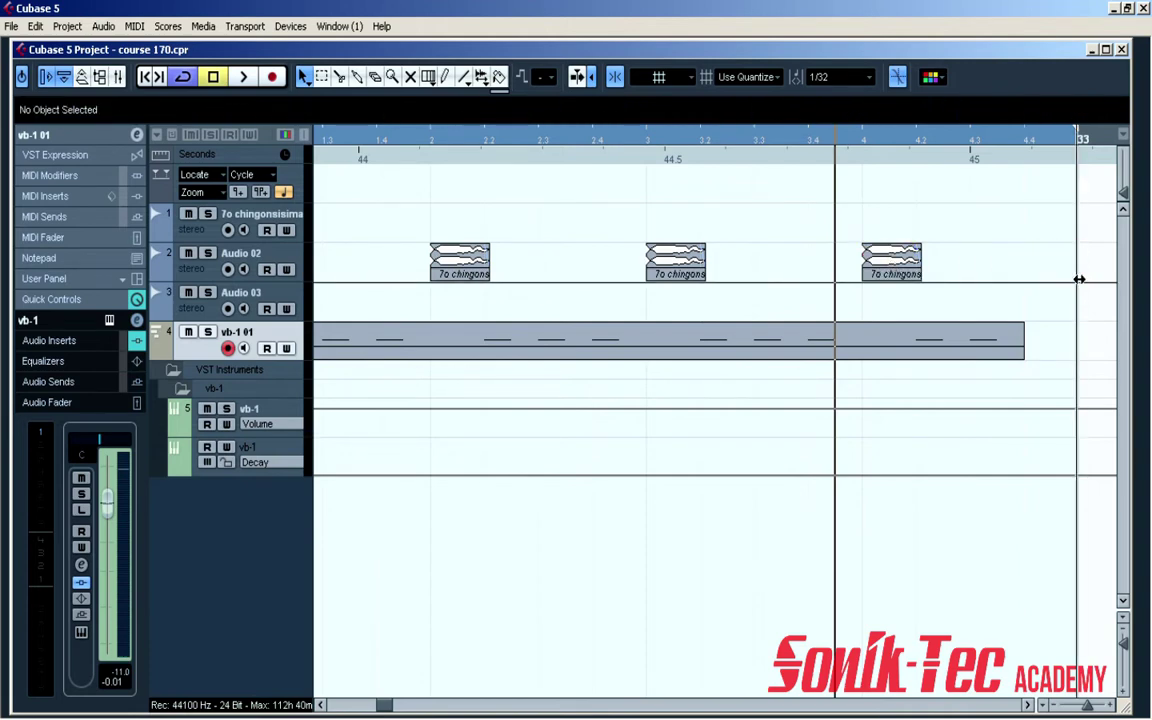
Step: Set the quantize grid to 1/16 and add a copy of the Audio 02 clip at 32.4.1 to 32.4.2 with its volume at -2 dB
click(918, 270)
click(840, 76)
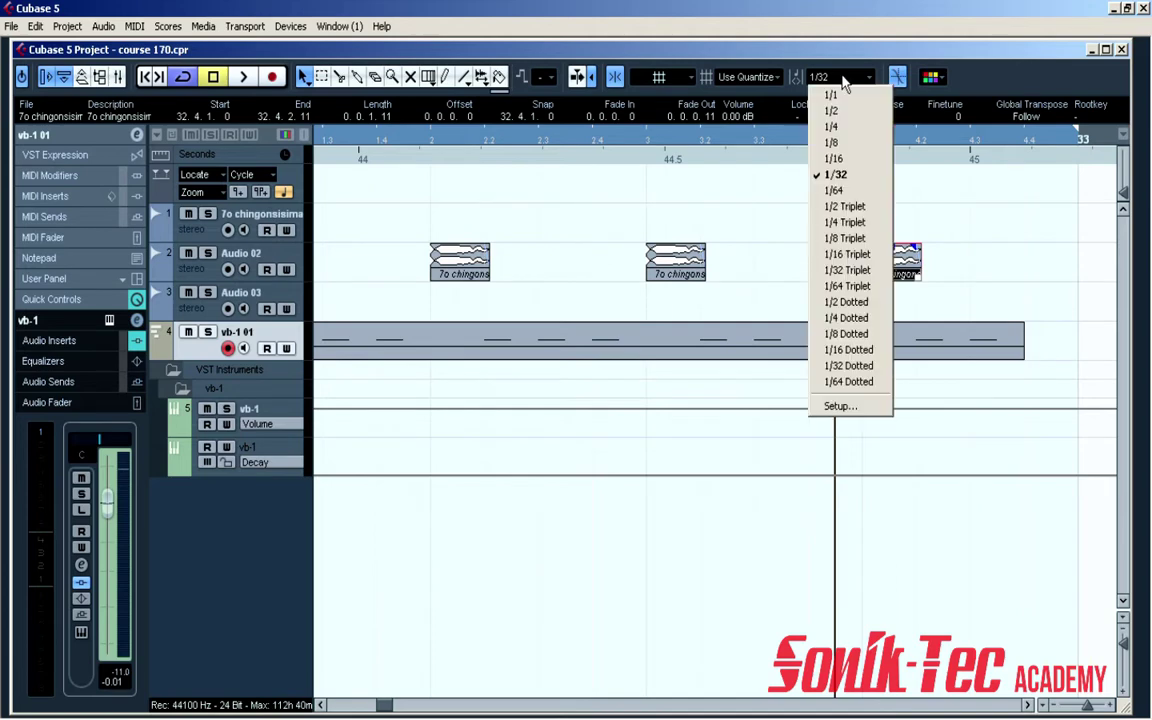
click(840, 158)
key(ctrl+d)
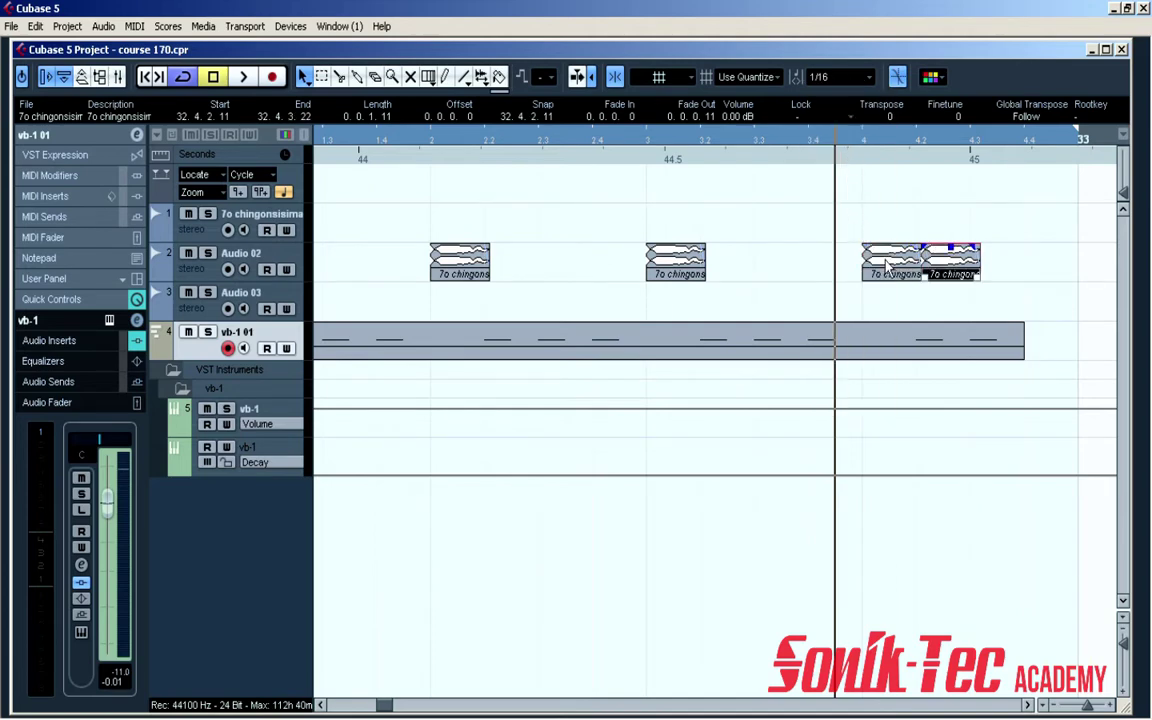
scroll(731, 116, down, 2)
drag(932, 272, 980, 276)
Step: Add two more copies of the Audio 02 clip at 32.4.3 and 32.4.4, with volumes of -4 dB and -6 dB
key(ctrl+d)
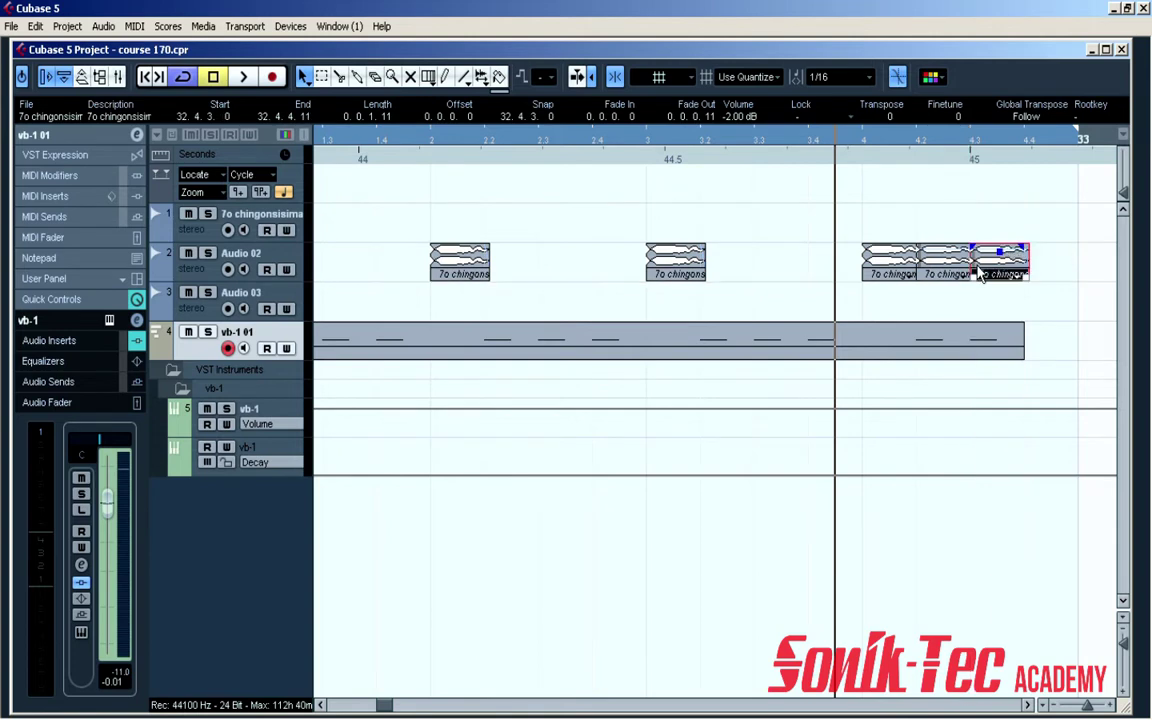
scroll(736, 120, down, 2)
key(ctrl+d)
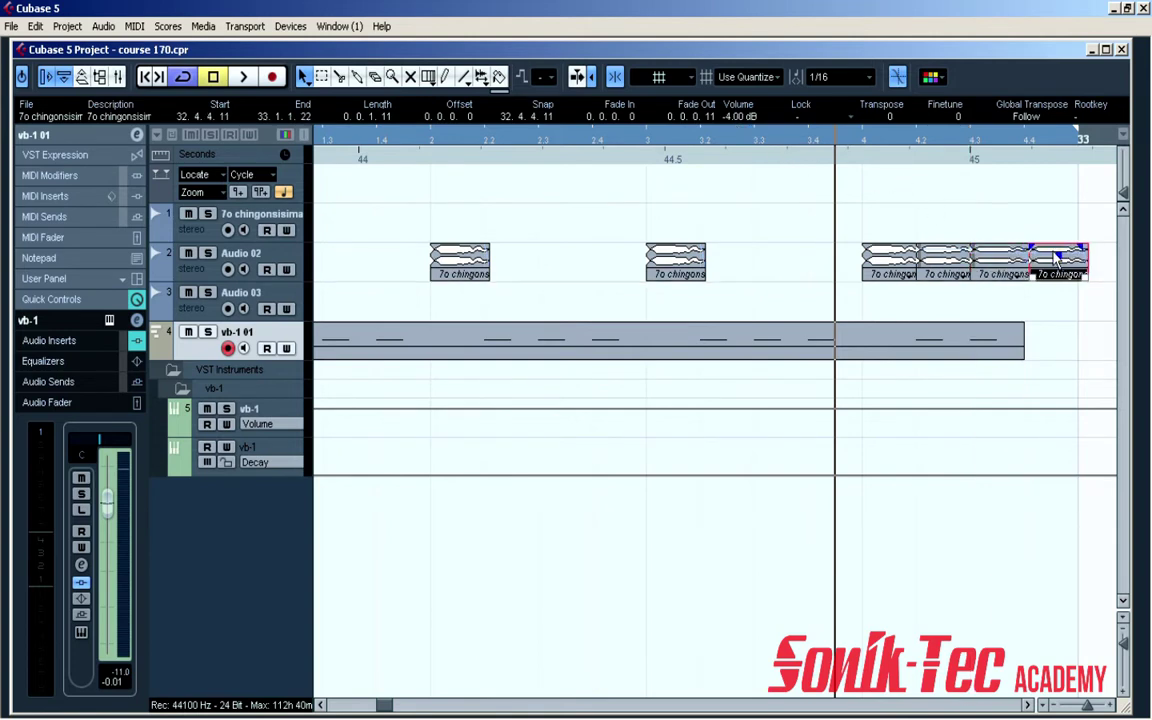
drag(1060, 262, 1049, 266)
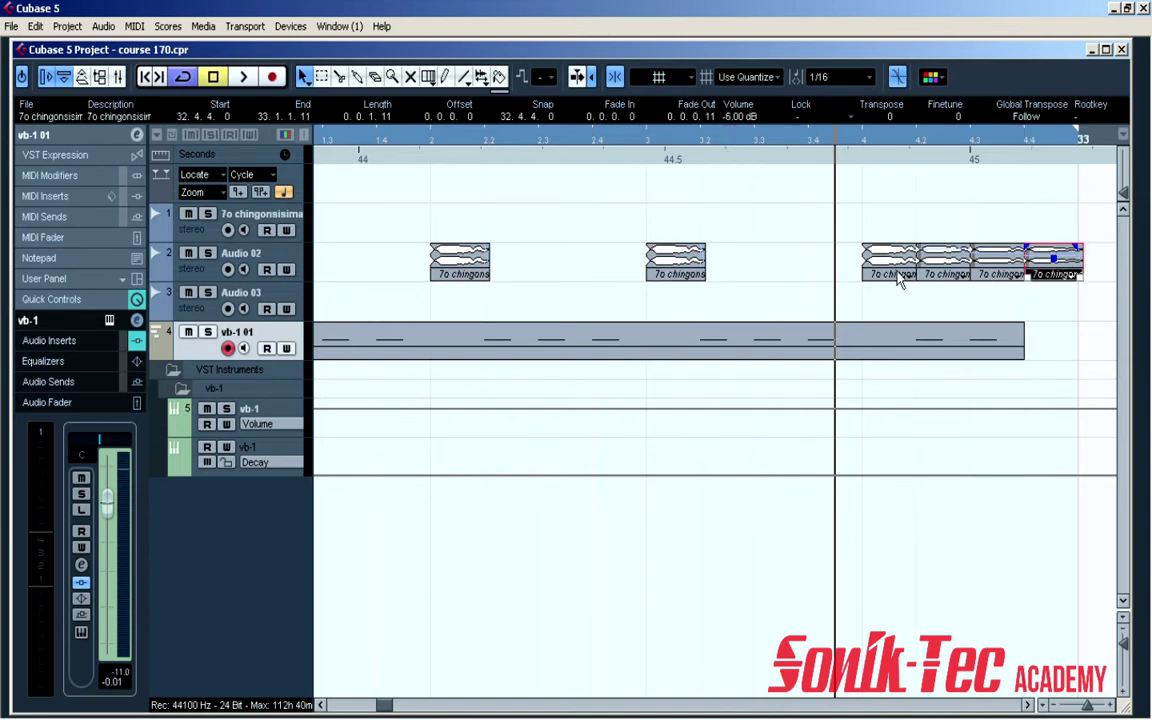
Step: Shorten the last vb-1 01 part to end at beat 4 of bar 32 and start playback
click(978, 348)
drag(1019, 355, 862, 355)
key(space)
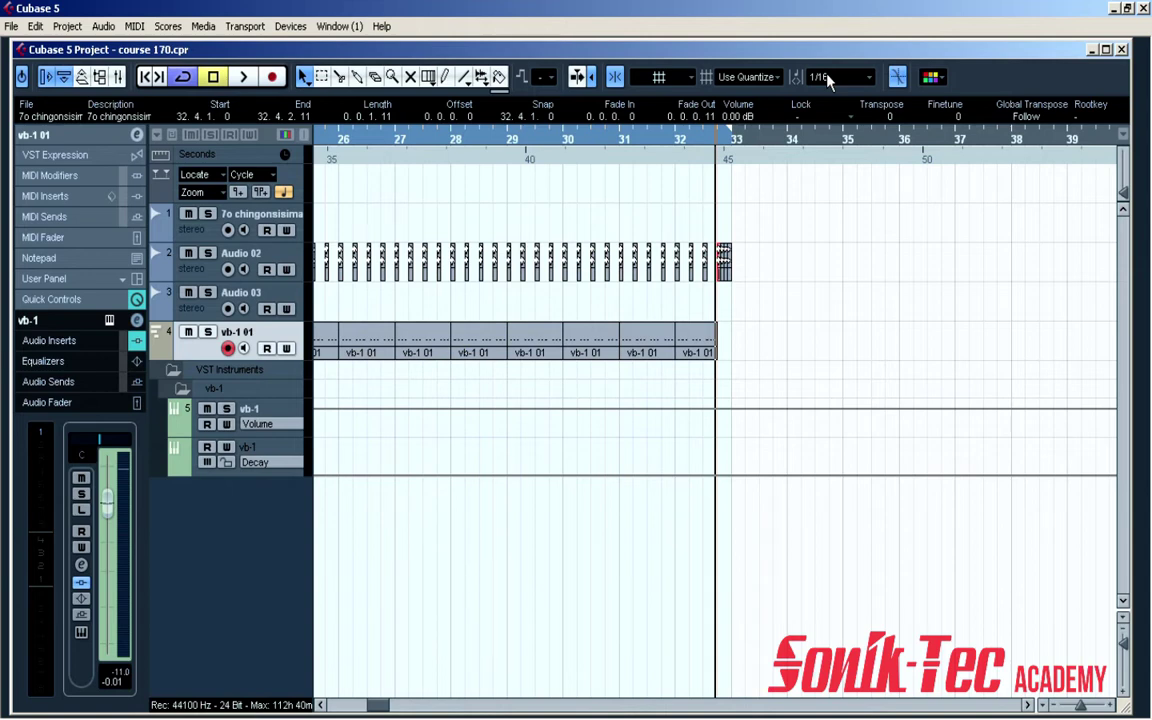
Step: Play the arrangement from bar 17 and stop it after the first few bars
click(320, 706)
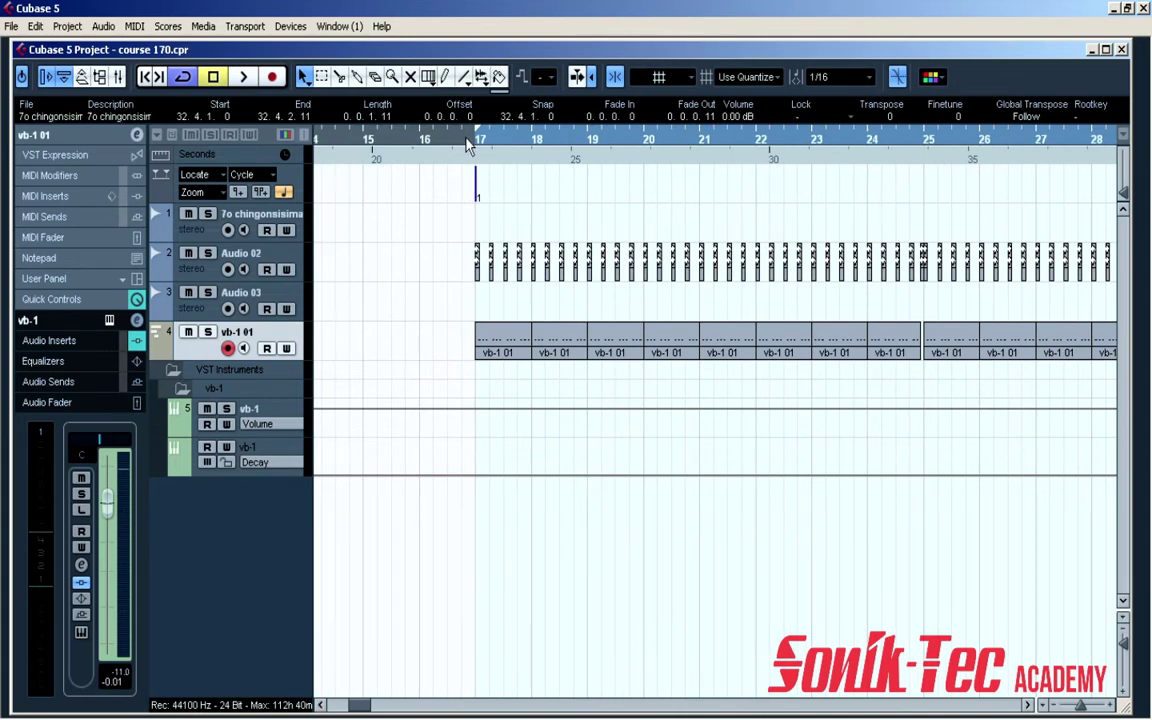
click(471, 141)
key(space)
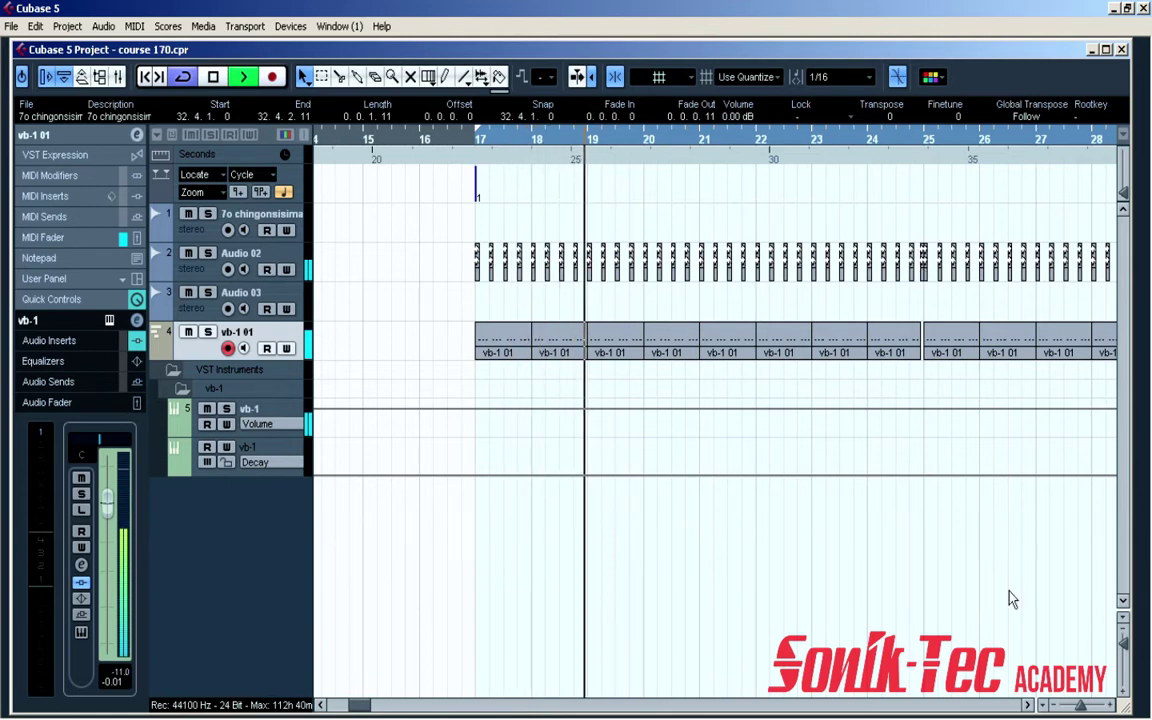
click(1028, 704)
click(1028, 704)
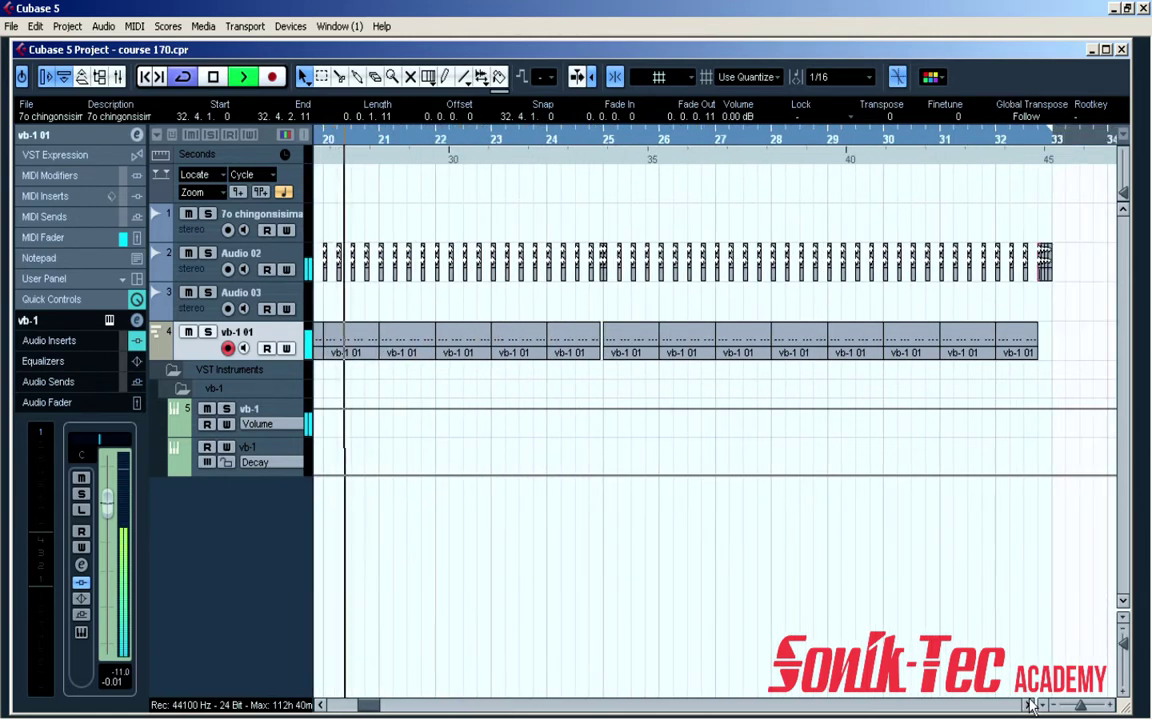
key(space)
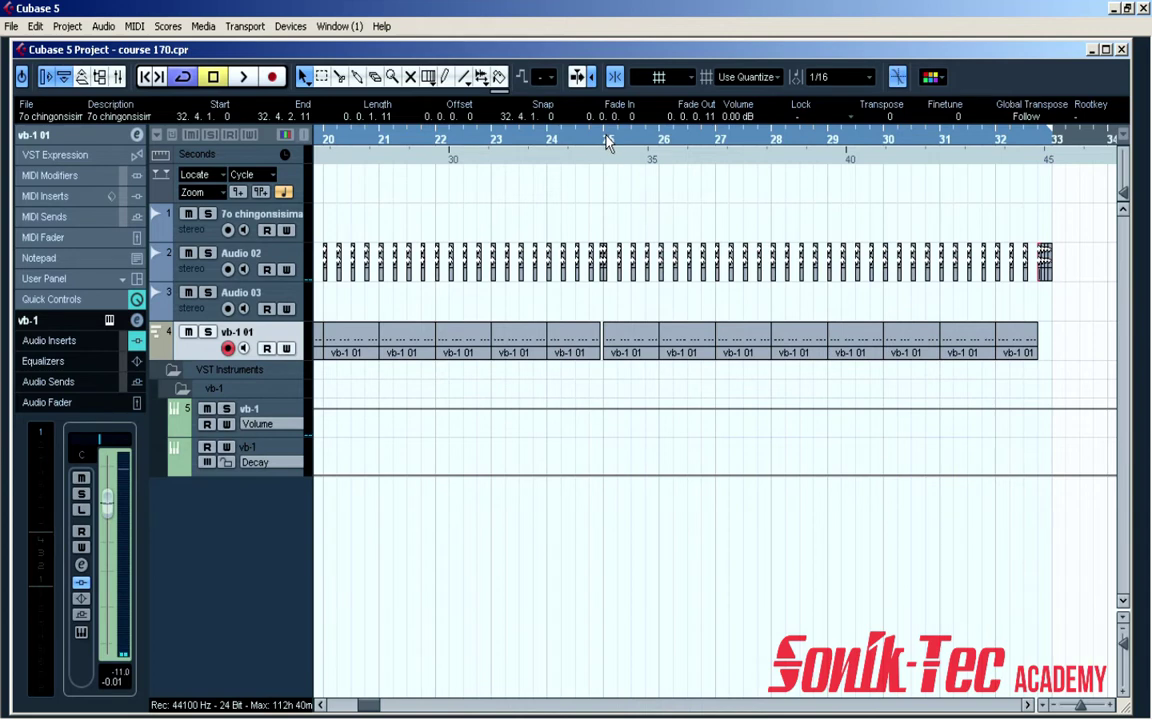
Step: Set the playback position to bar 25 and examine the repeated Audio 02 clips at the end of bar 32
click(607, 140)
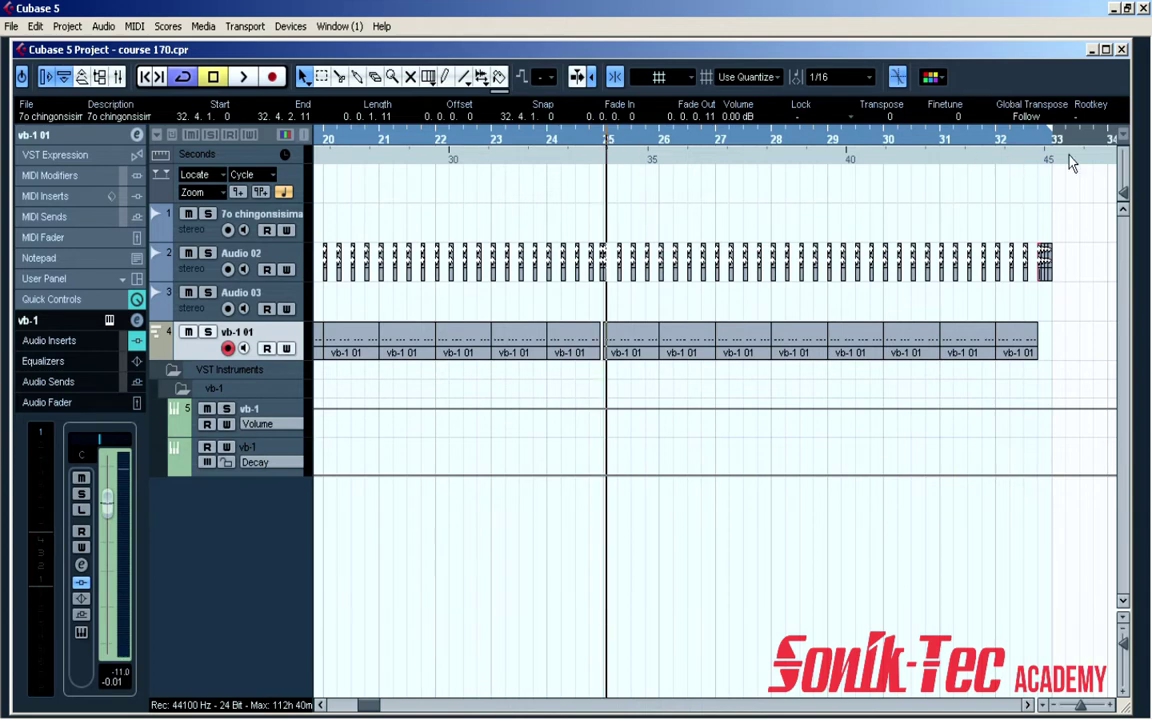
click(1030, 705)
key(h)
key(h)
key(h)
key(h)
key(h)
key(h)
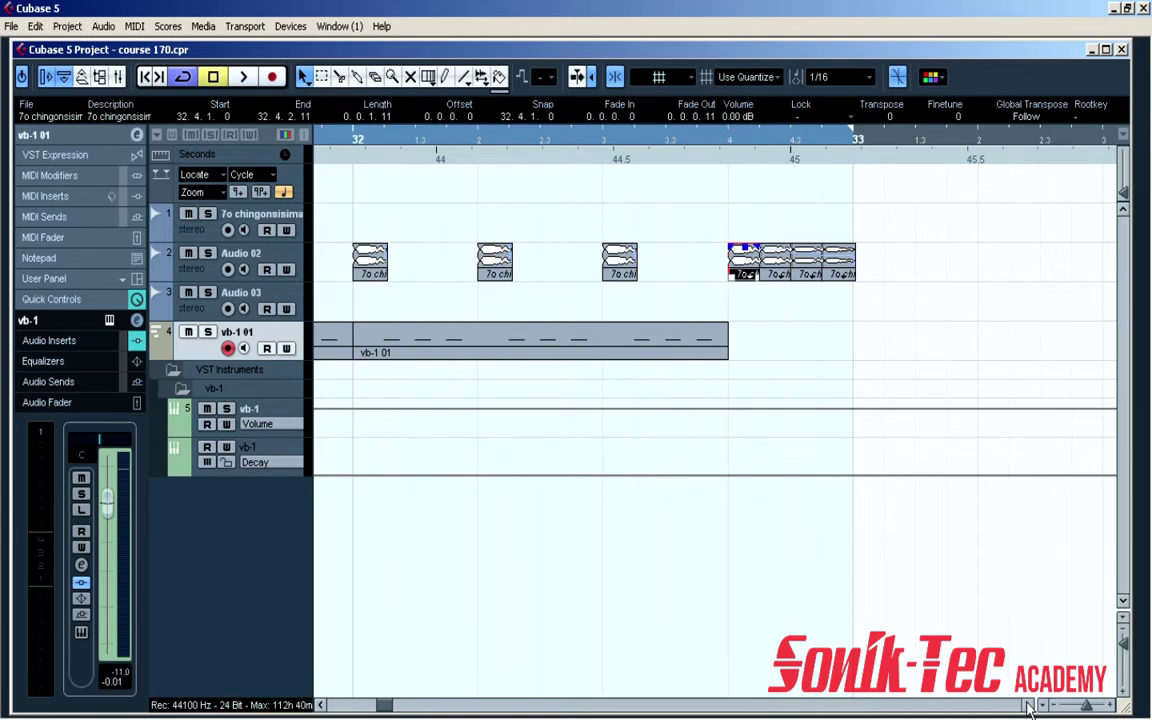
Step: Play the complete 16-bar loop from bar 17 to hear both eight-bar endings, and stop playback
key(g)
key(g)
key(g)
key(g)
key(g)
key(g)
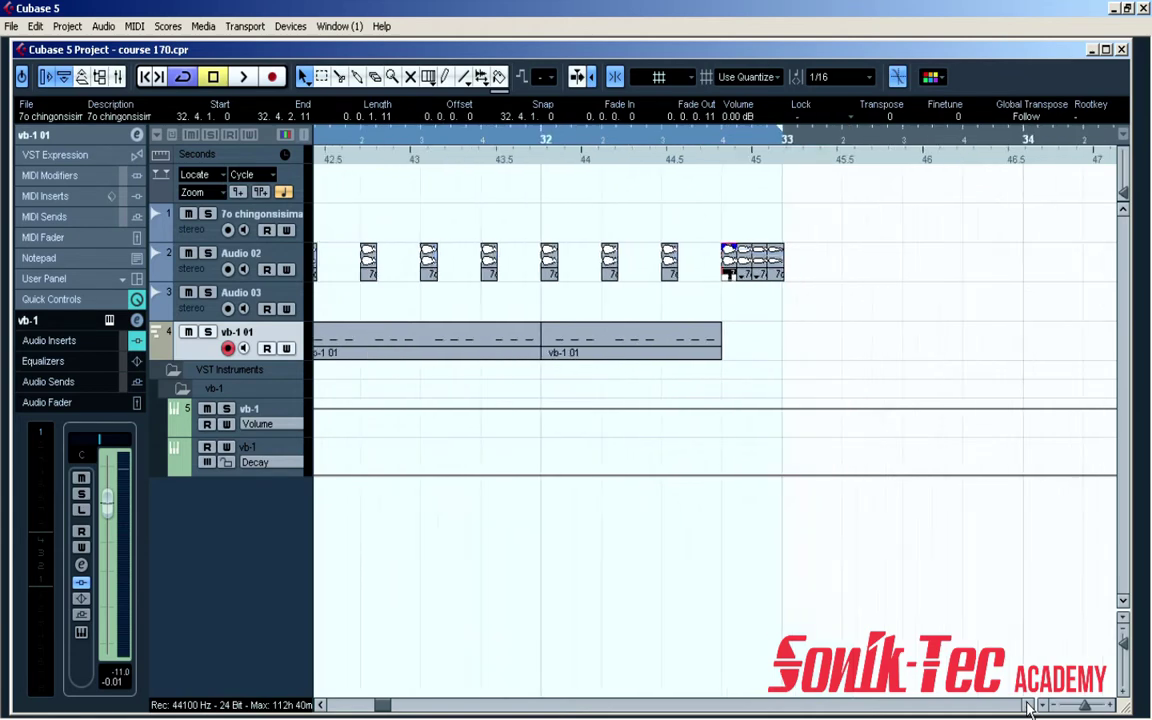
key(g)
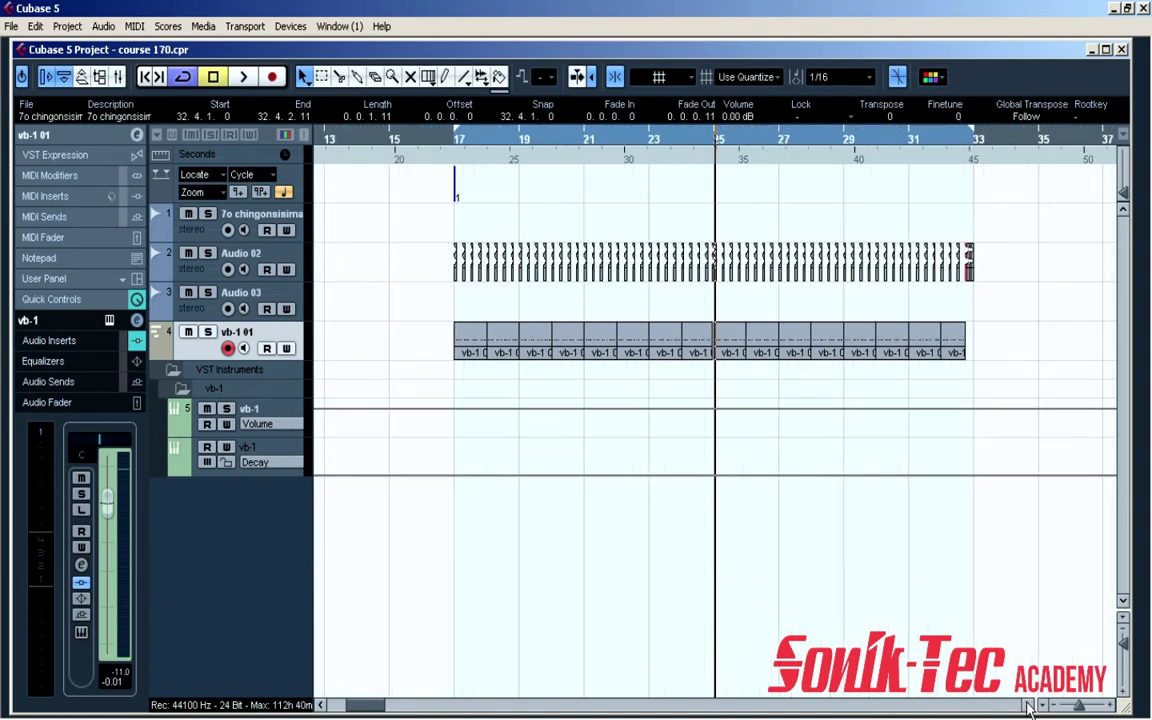
double_click(453, 136)
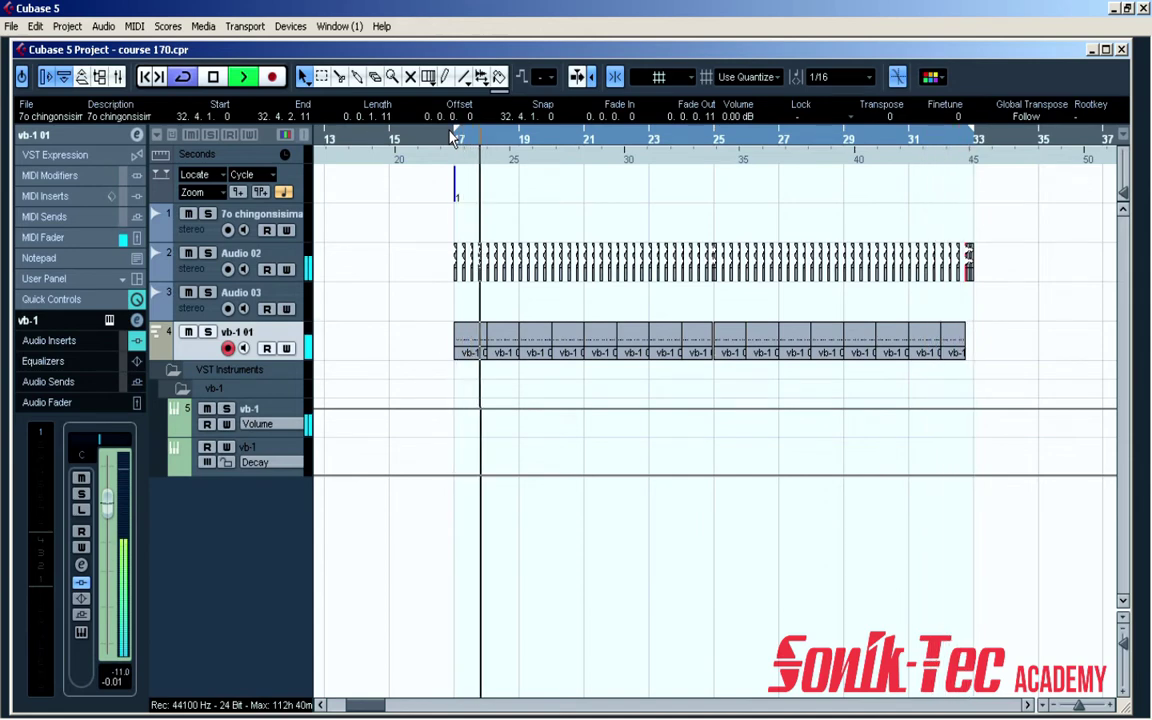
key(space)
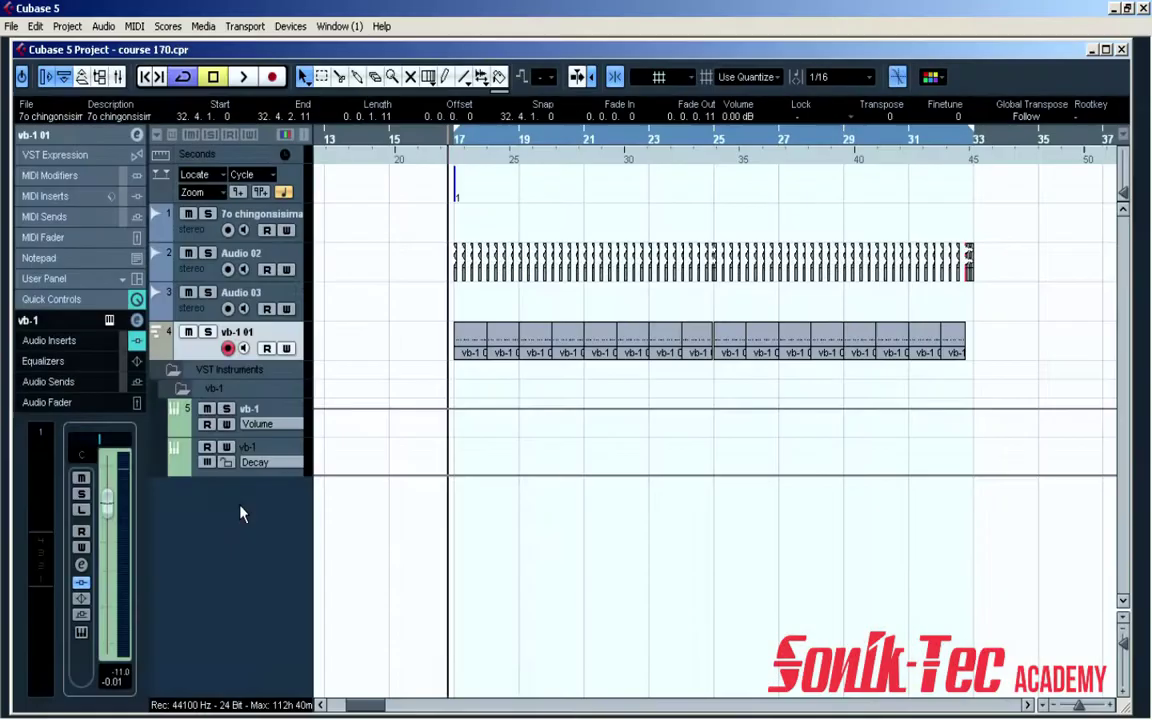
Step: Add one stereo audio track to the project below vb-1 01
right_click(240, 513)
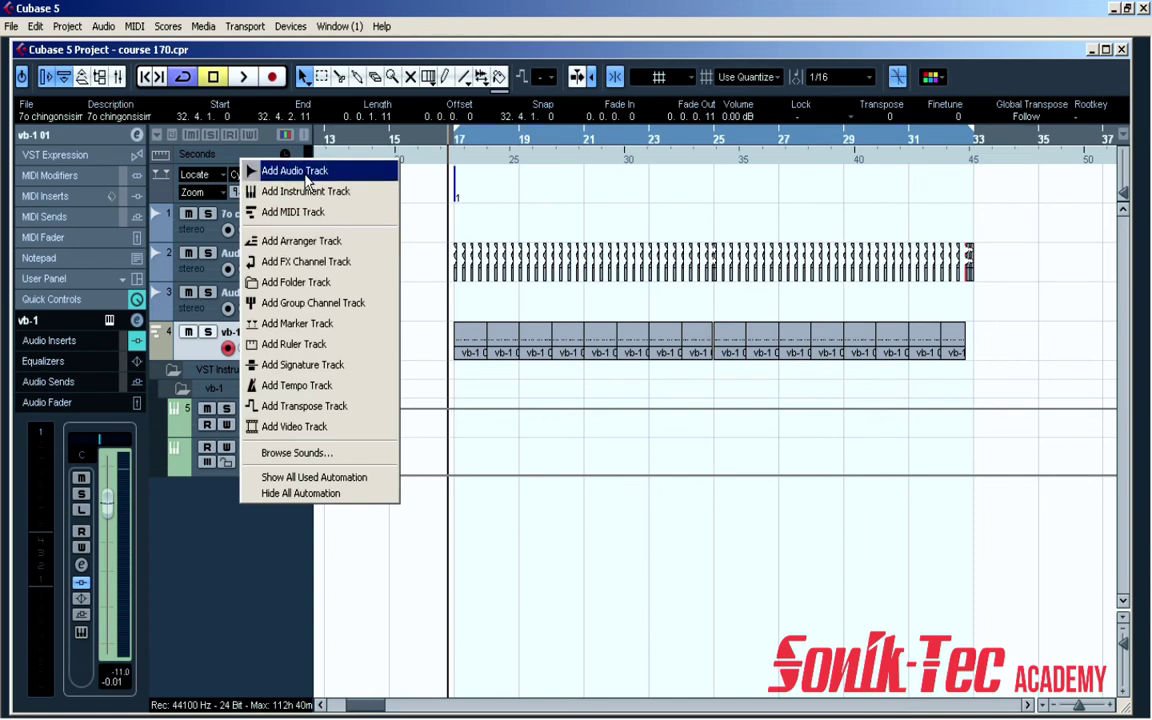
click(294, 170)
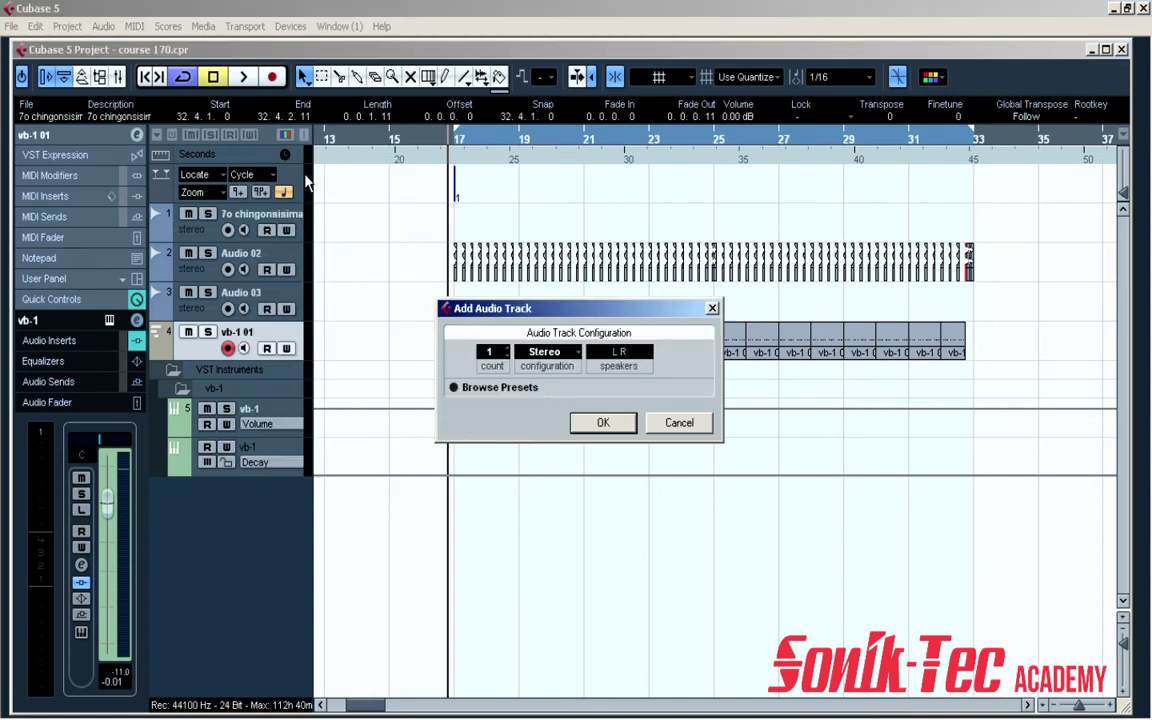
click(604, 423)
Step: Start an audio import and browse to the HIHATS folder in the drum samples
key(ctrl+i)
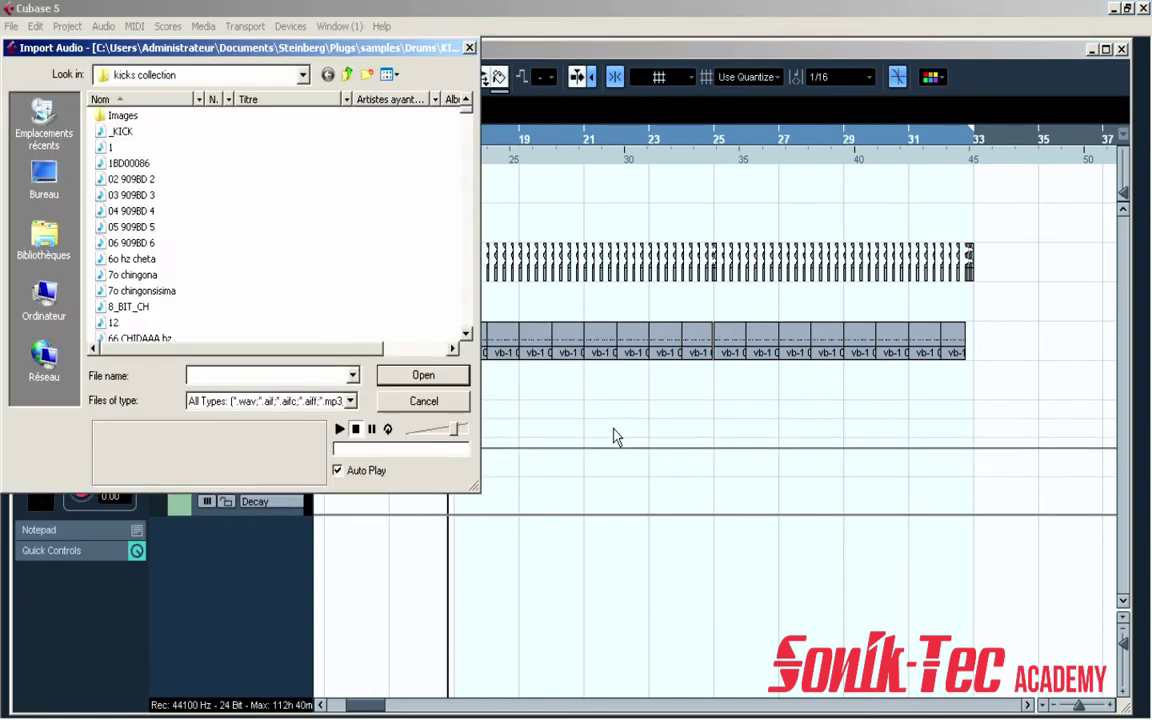
click(303, 76)
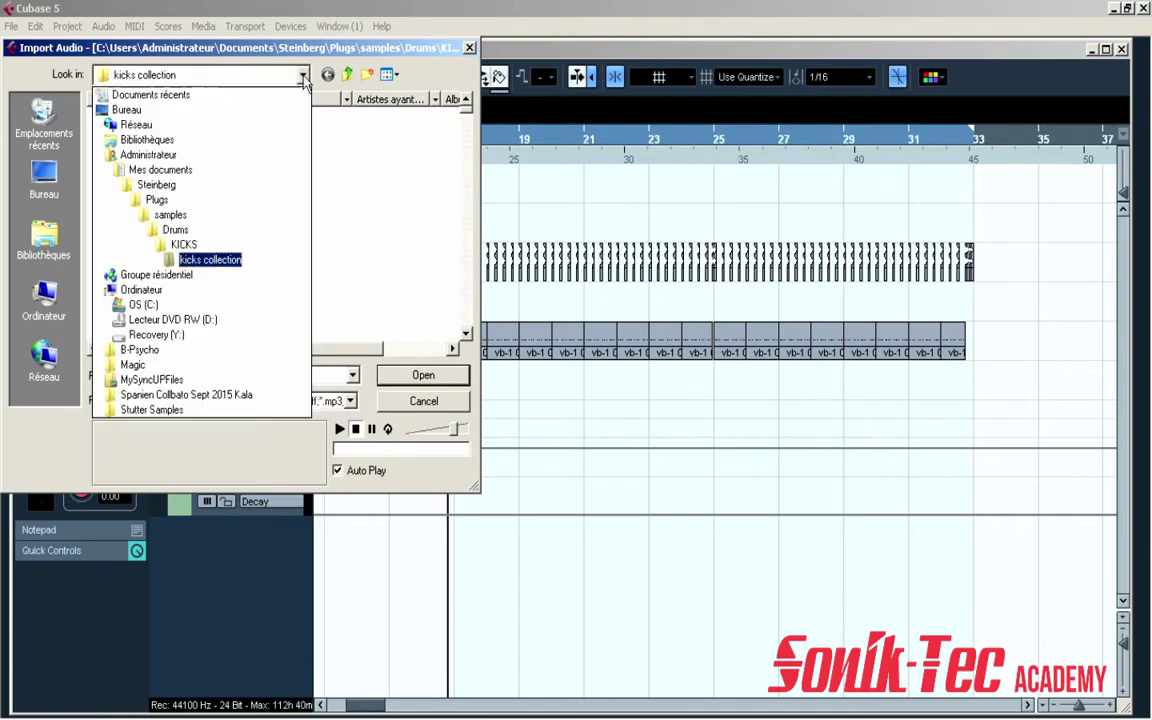
click(321, 248)
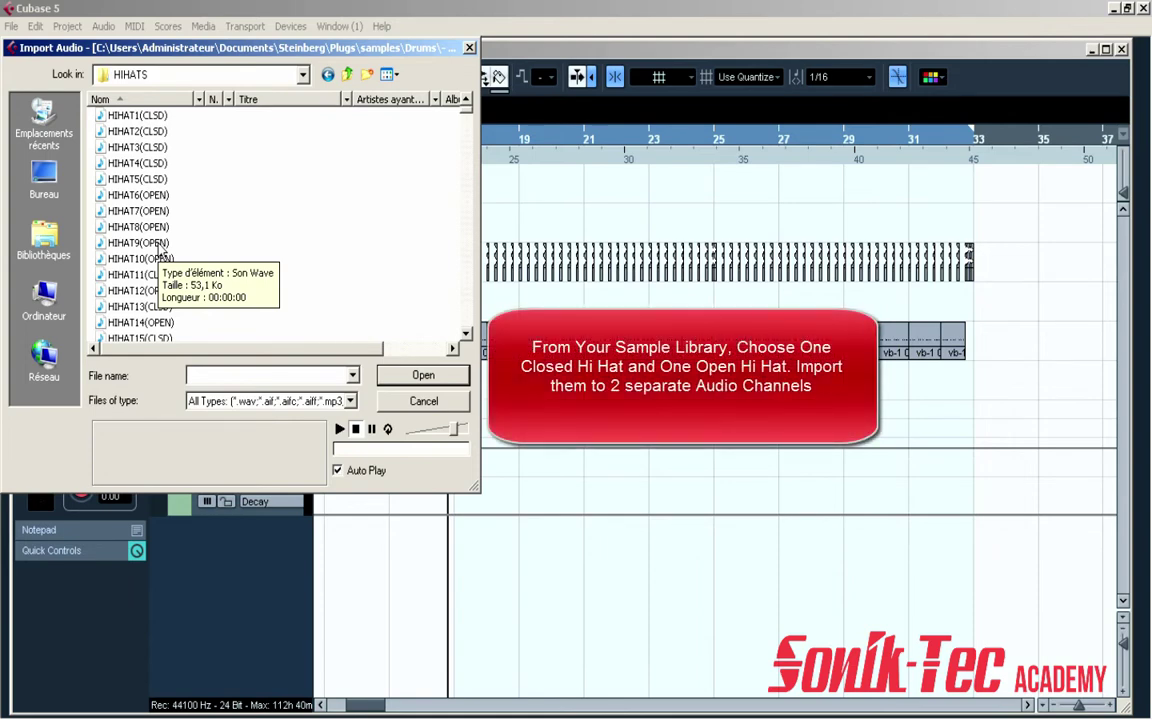
Step: Audition the hi-hat samples in the HIHATS folder from HIHAT5(CLSD) to just past HIHAT20(CLSD)
click(137, 179)
key(Down)
key(Down)
key(Down)
key(Down)
key(Down)
key(Down)
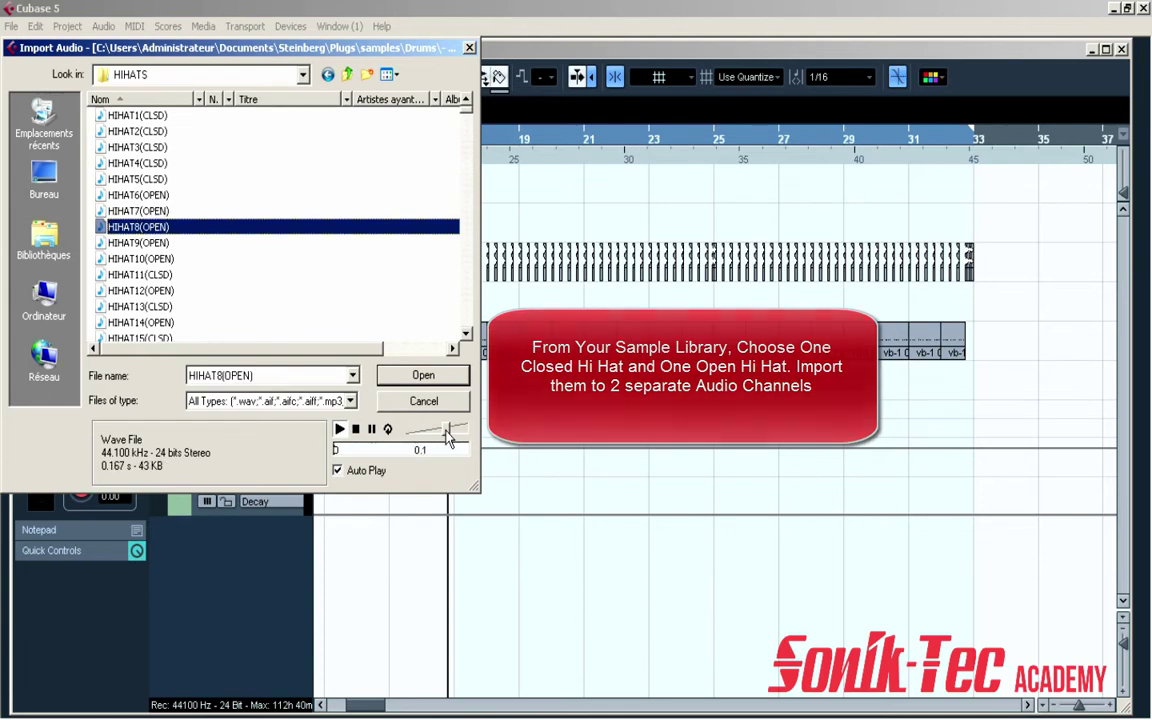
key(Down)
key(Down)
key(Up)
key(Up)
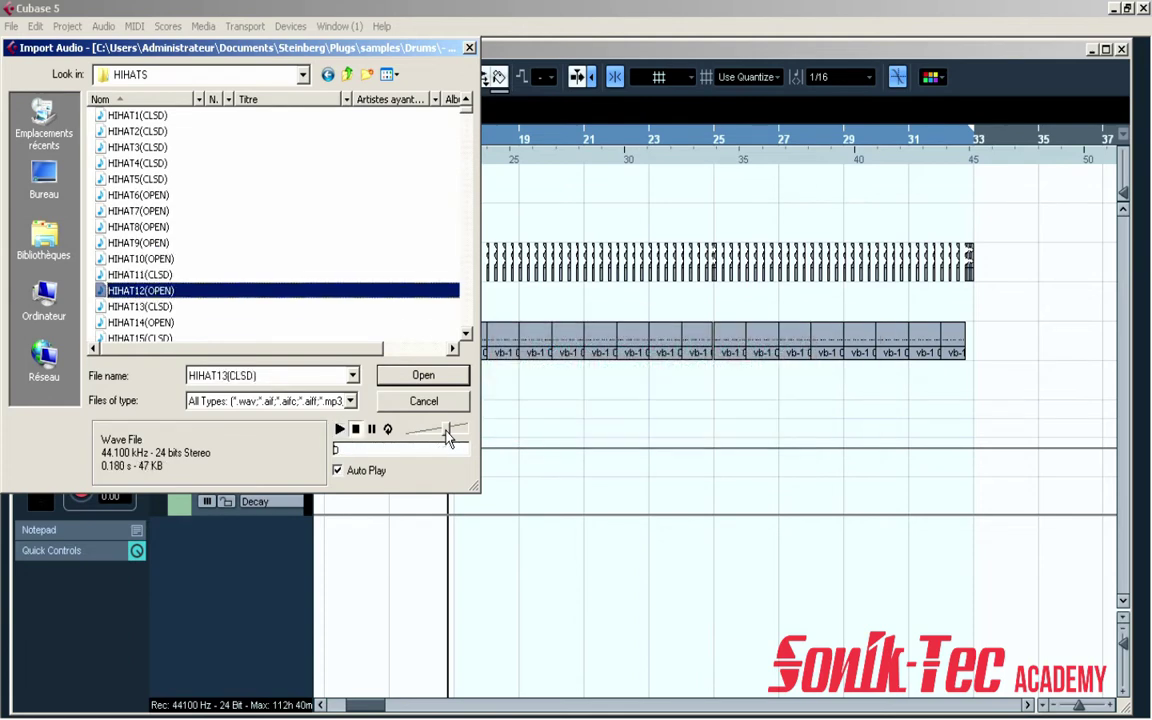
key(Down)
key(Down)
key(Down)
key(Down)
key(Down)
key(Down)
key(Down)
key(Down)
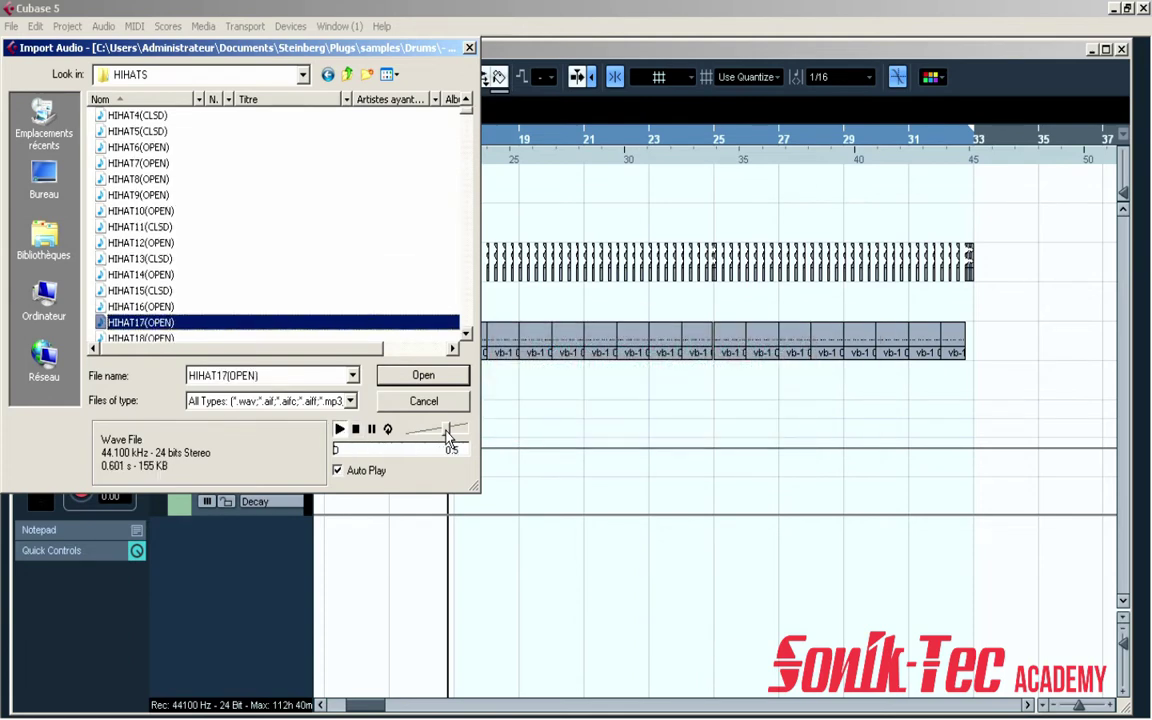
key(Down)
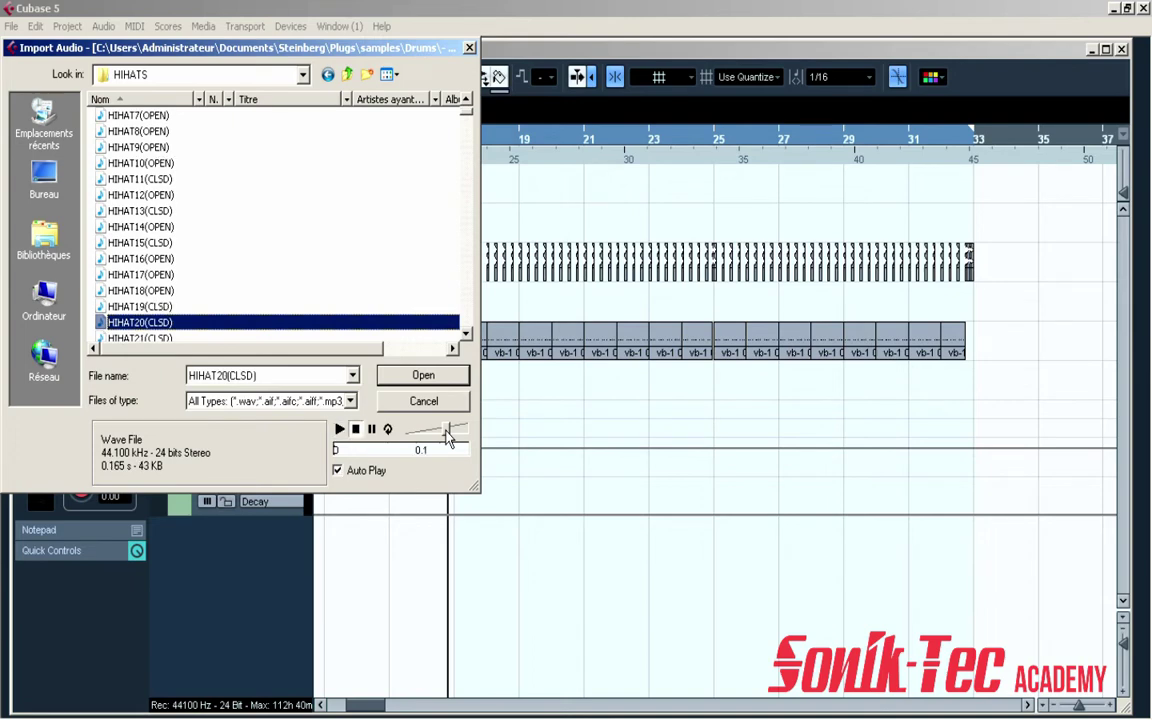
key(Down)
key(Up)
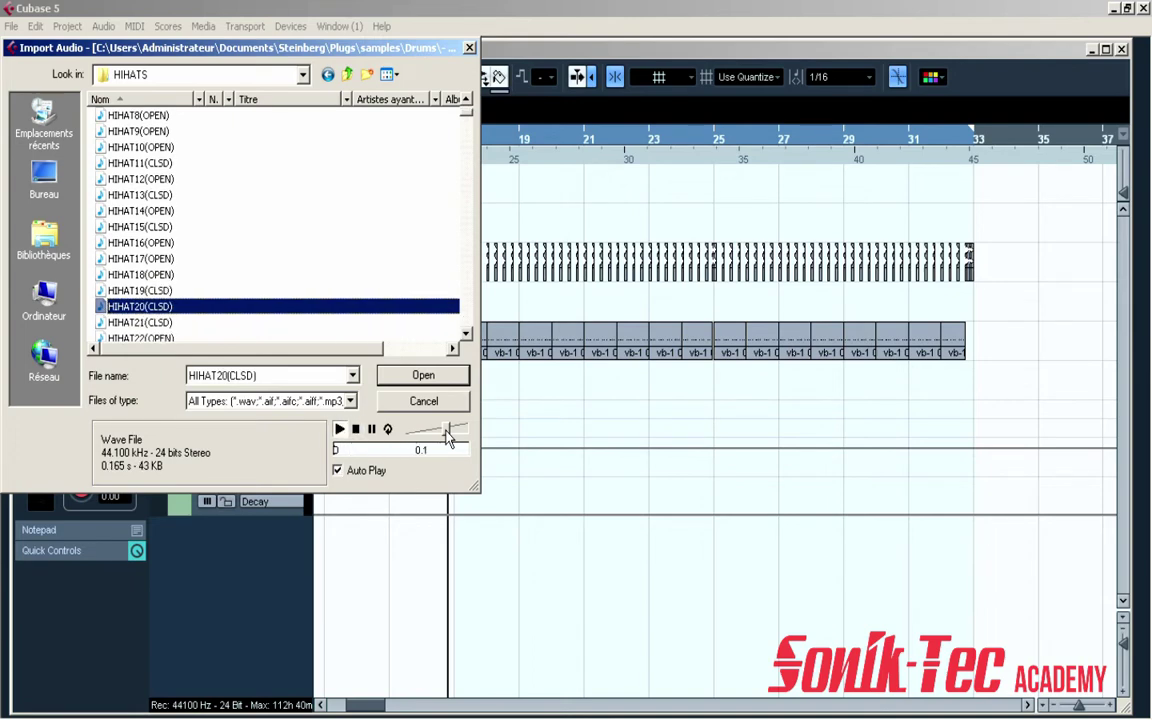
Step: Return to the HIHAT15(CLSD) sample and import it onto the Audio 04 track
key(Up)
key(Up)
key(Up)
key(Up)
key(Up)
key(Up)
key(Down)
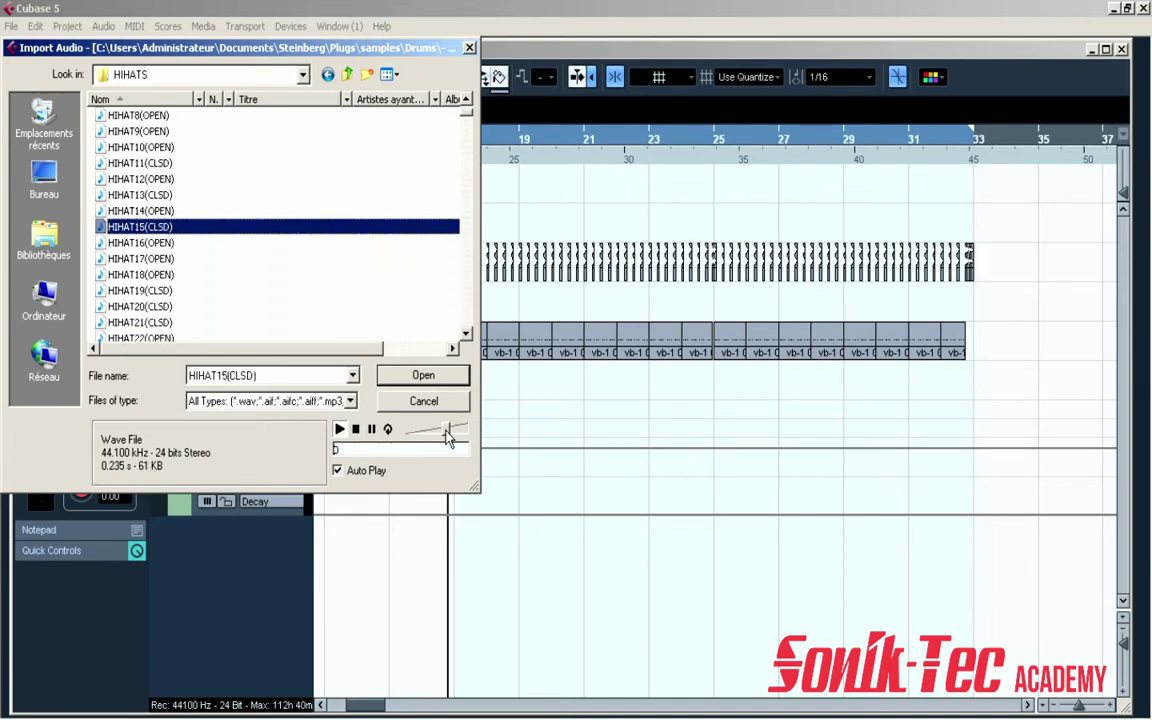
click(424, 377)
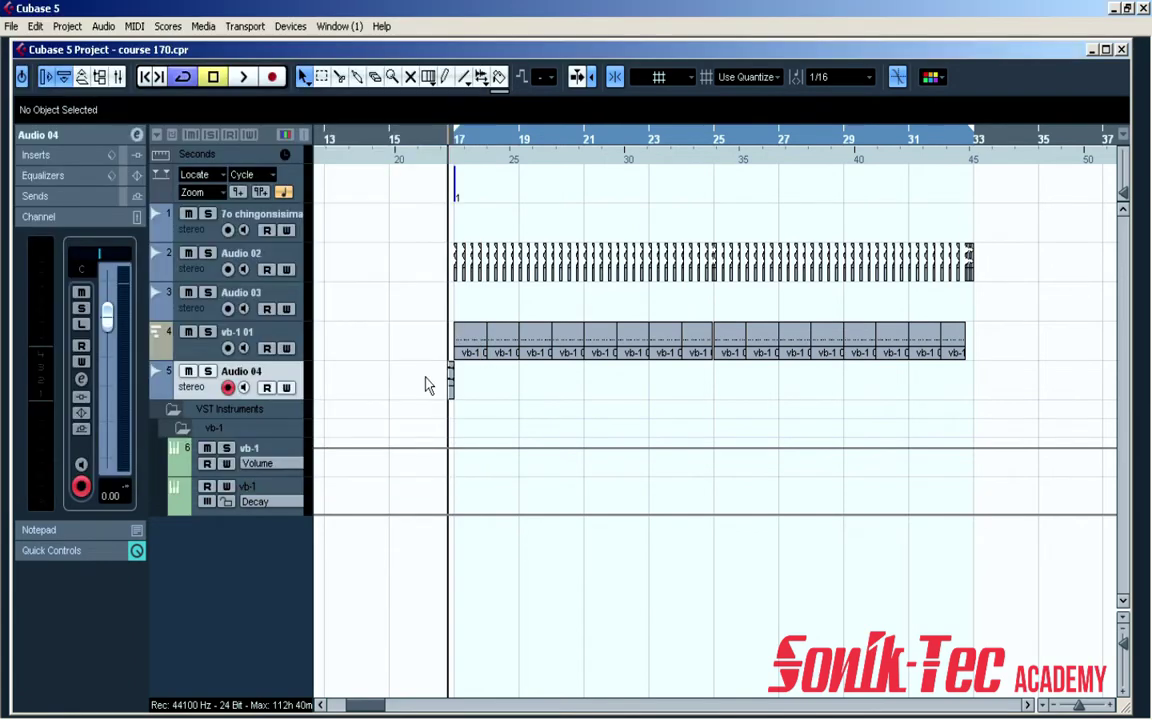
Step: Move the HIHAT15(CLSD) clip to start at 17.1.3 and shorten it to end at 17.1.4
key(h)
key(h)
key(h)
key(h)
key(h)
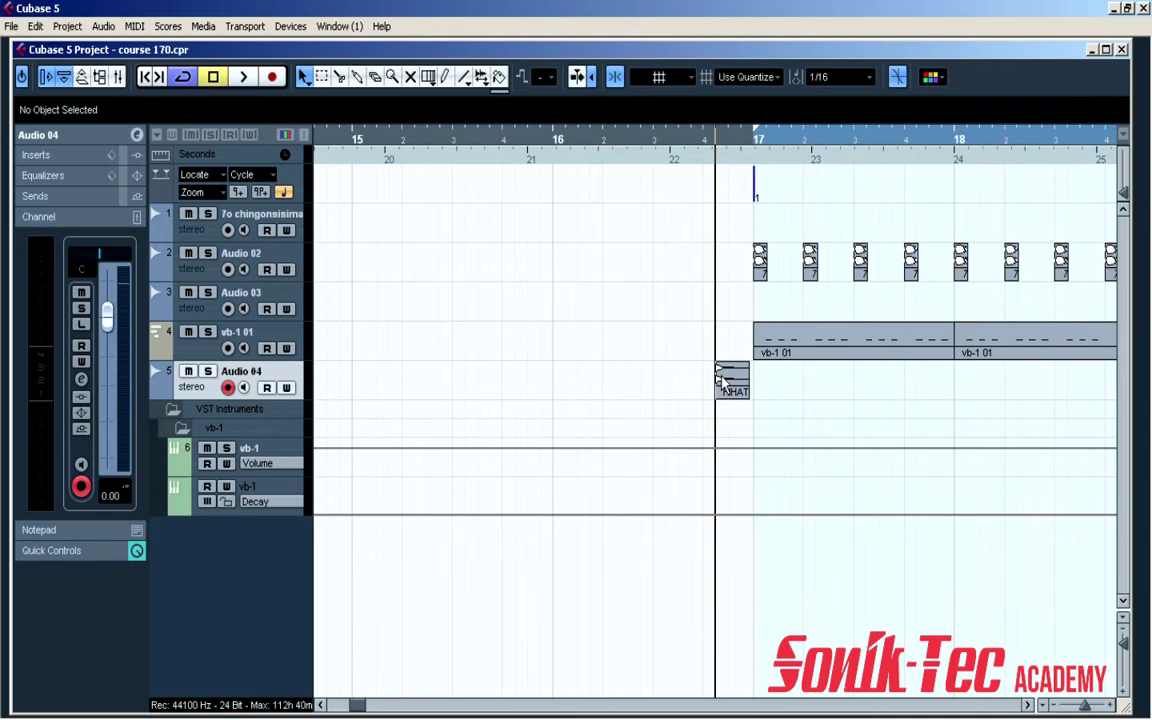
key(h)
key(h)
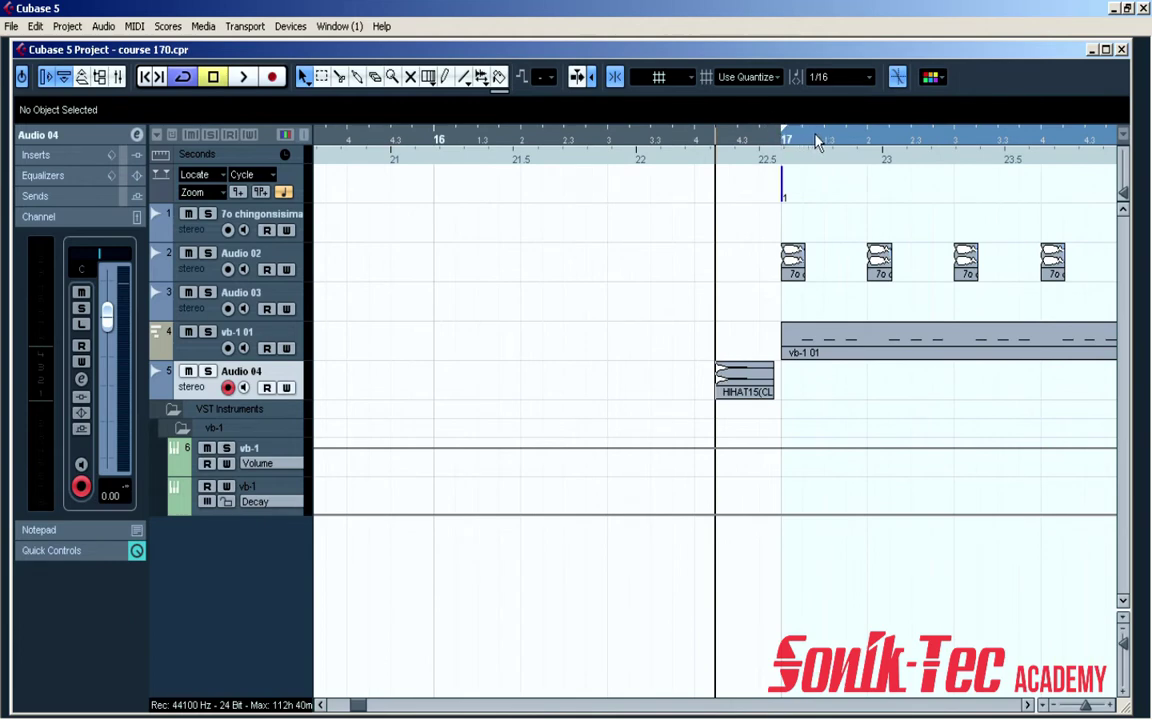
drag(749, 392, 857, 400)
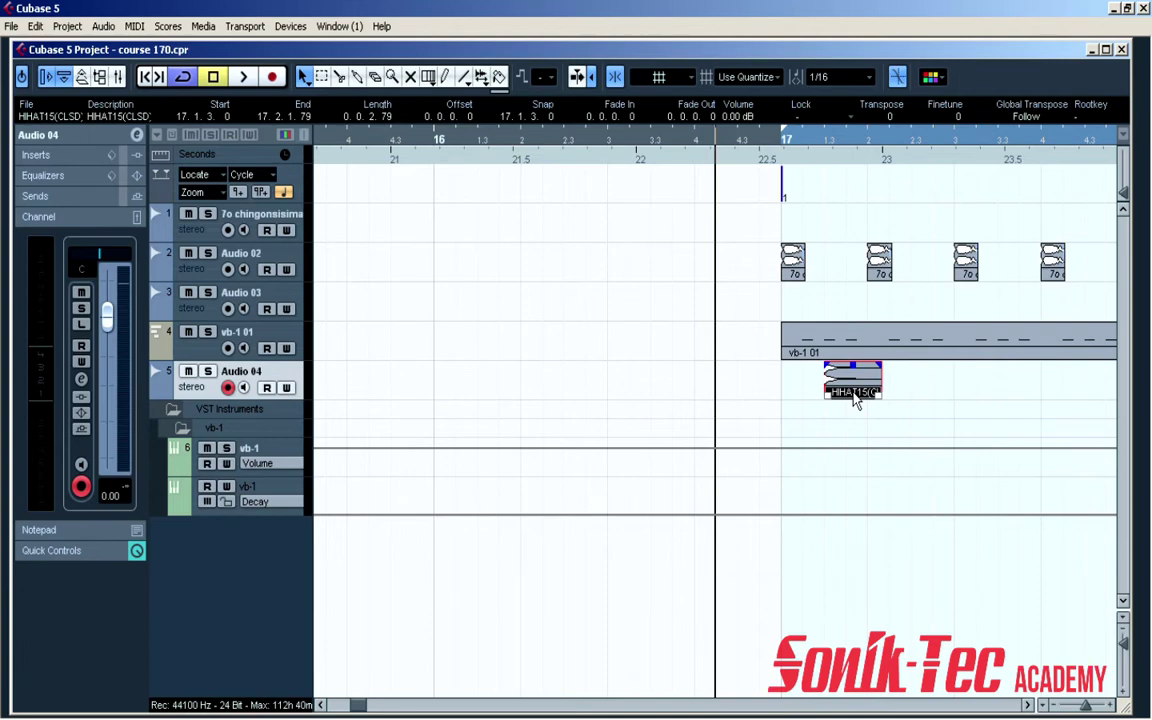
click(1028, 706)
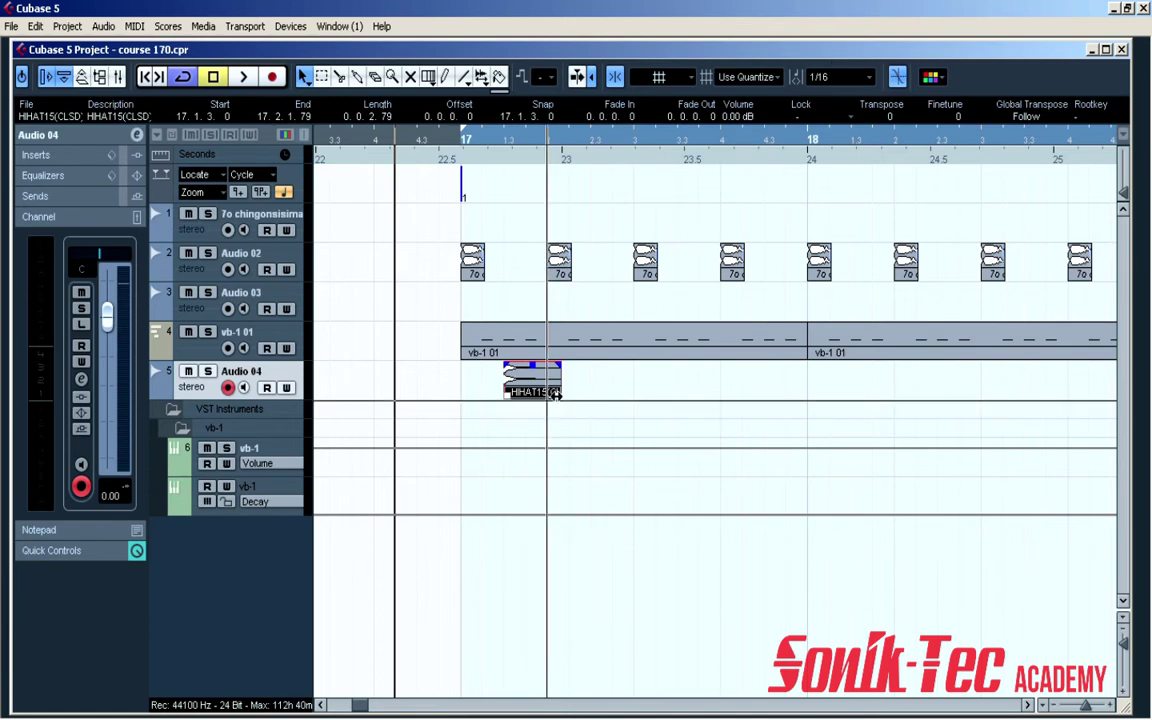
drag(560, 392, 520, 394)
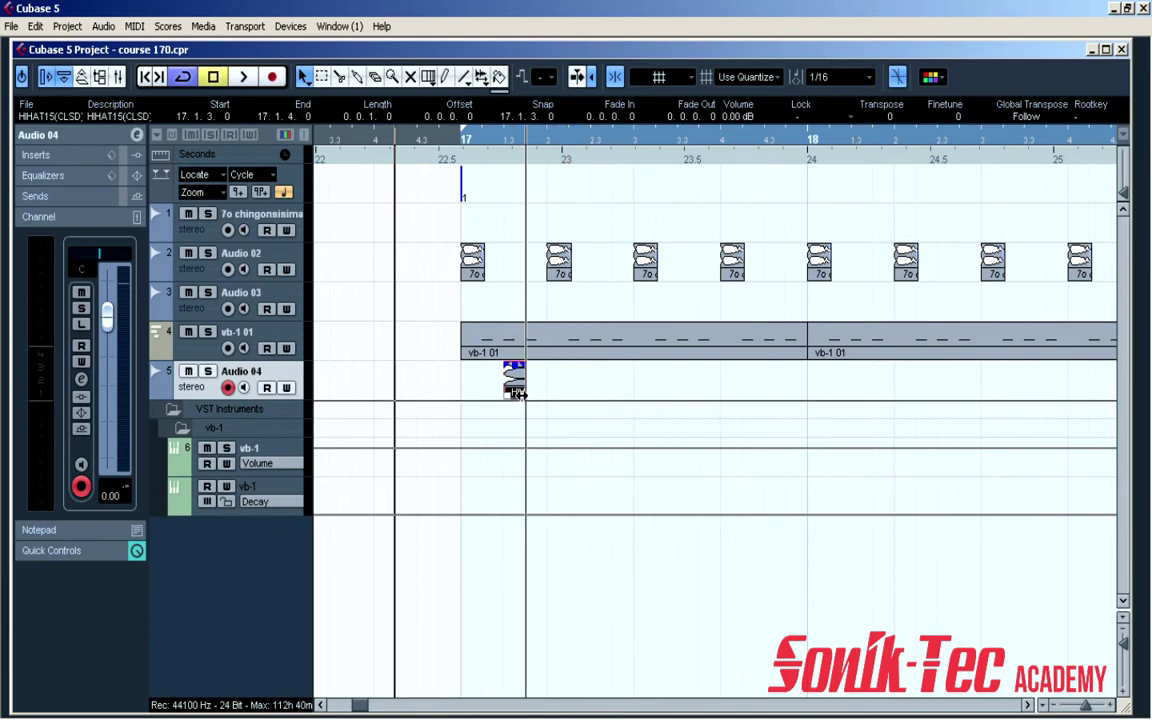
Step: Give the hi-hat clip a fade-out of 0.0.0.22 and duplicate it twice, placing copies at 17.1.4 and 17.2.1
key(h)
key(h)
key(h)
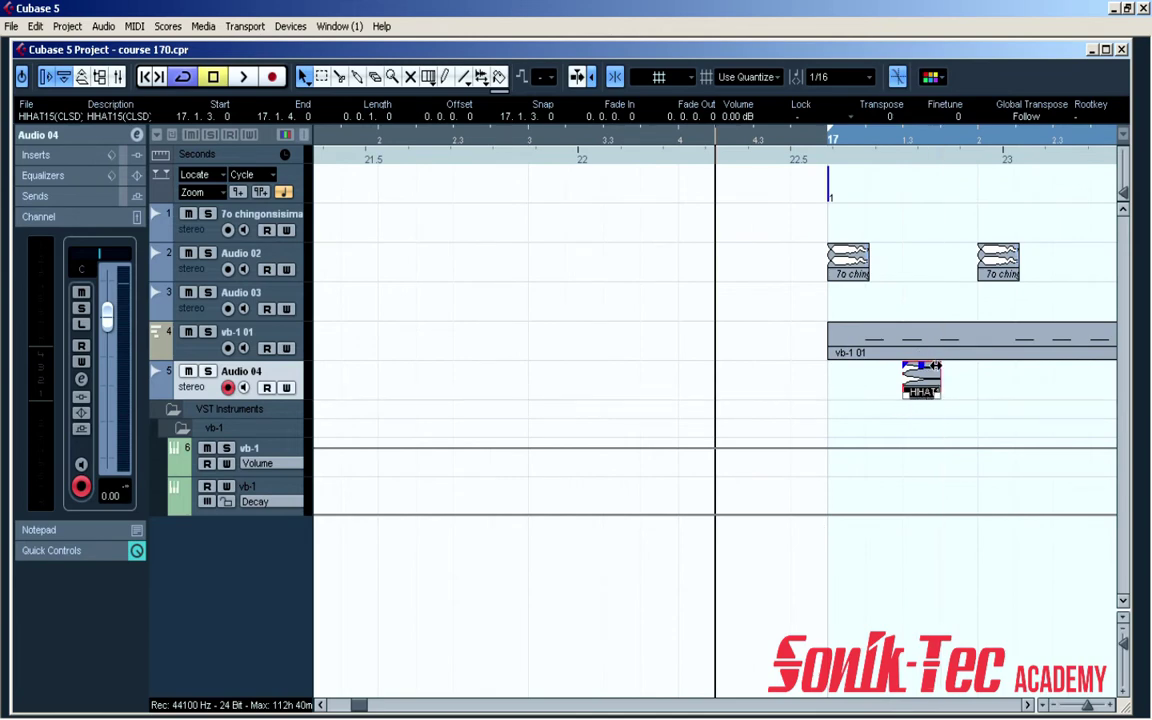
drag(936, 366, 929, 367)
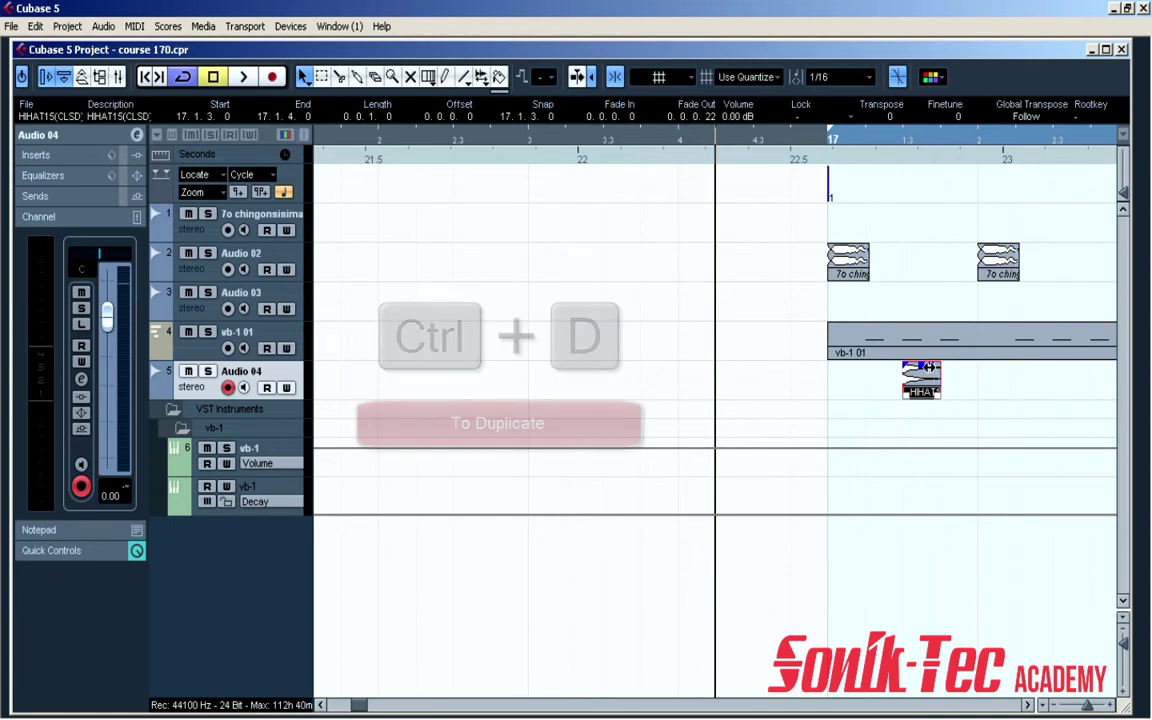
key(ctrl+d)
key(ctrl+d)
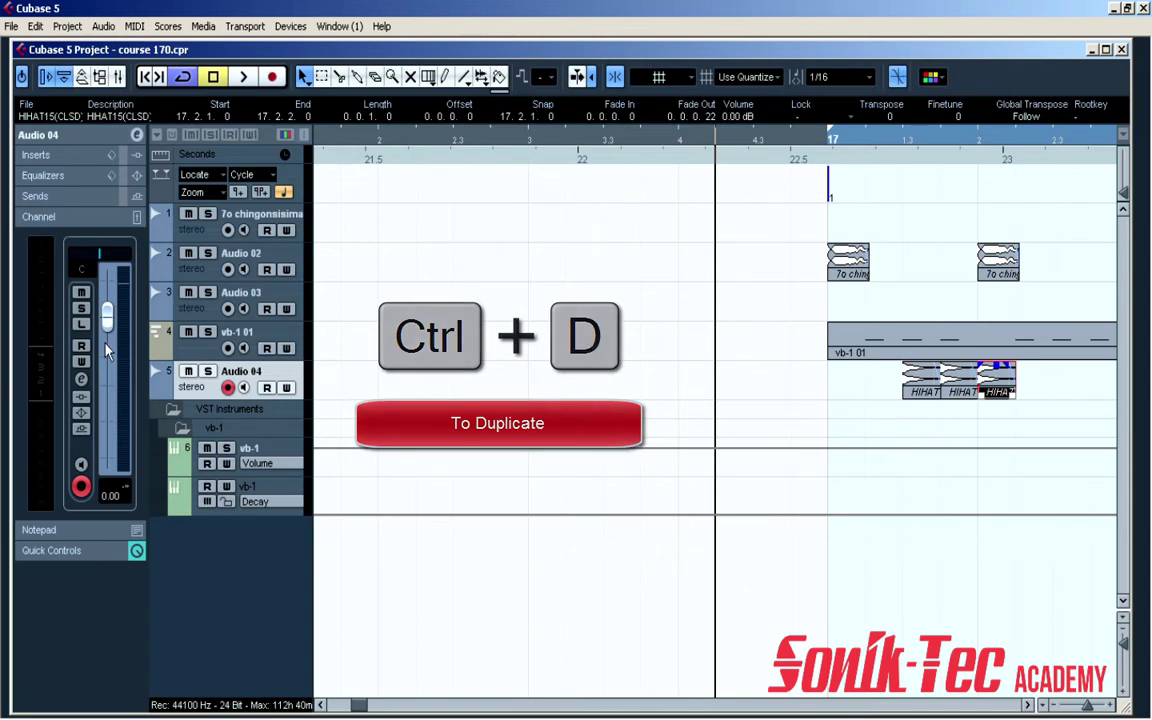
Step: Lower the Audio 04 channel volume to -12.56 dB while playing the arrangement from just before bar 17
drag(106, 322, 113, 374)
key(space)
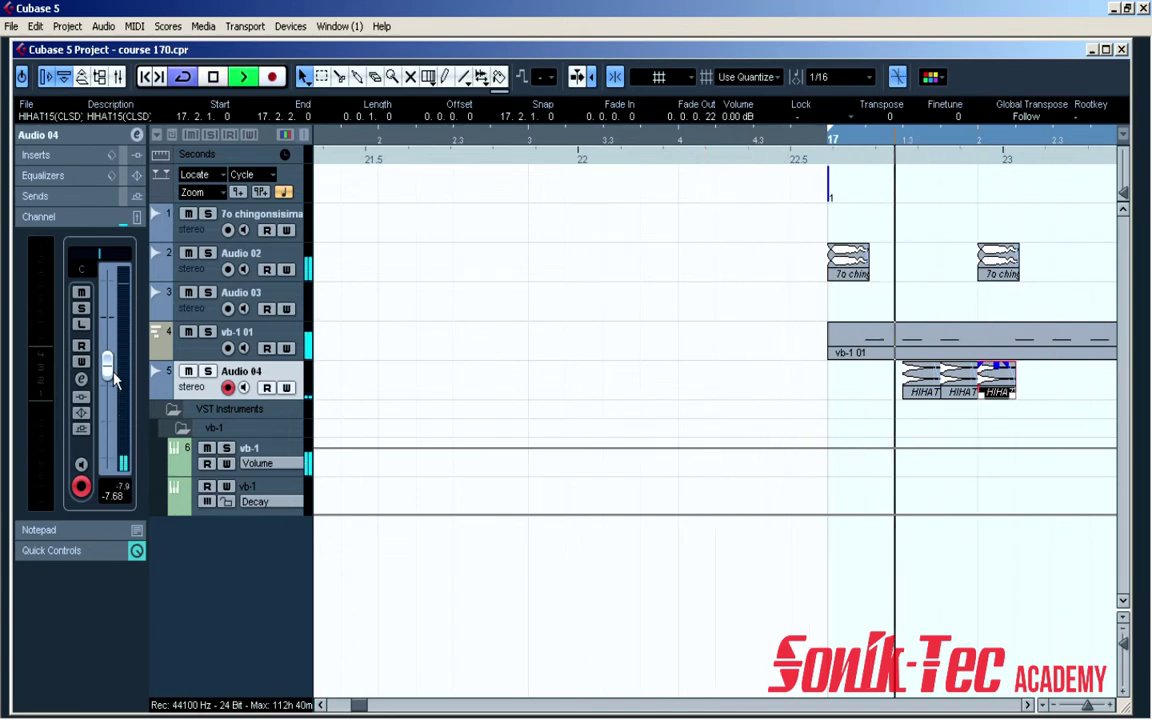
drag(115, 383, 118, 400)
key(space)
key(space)
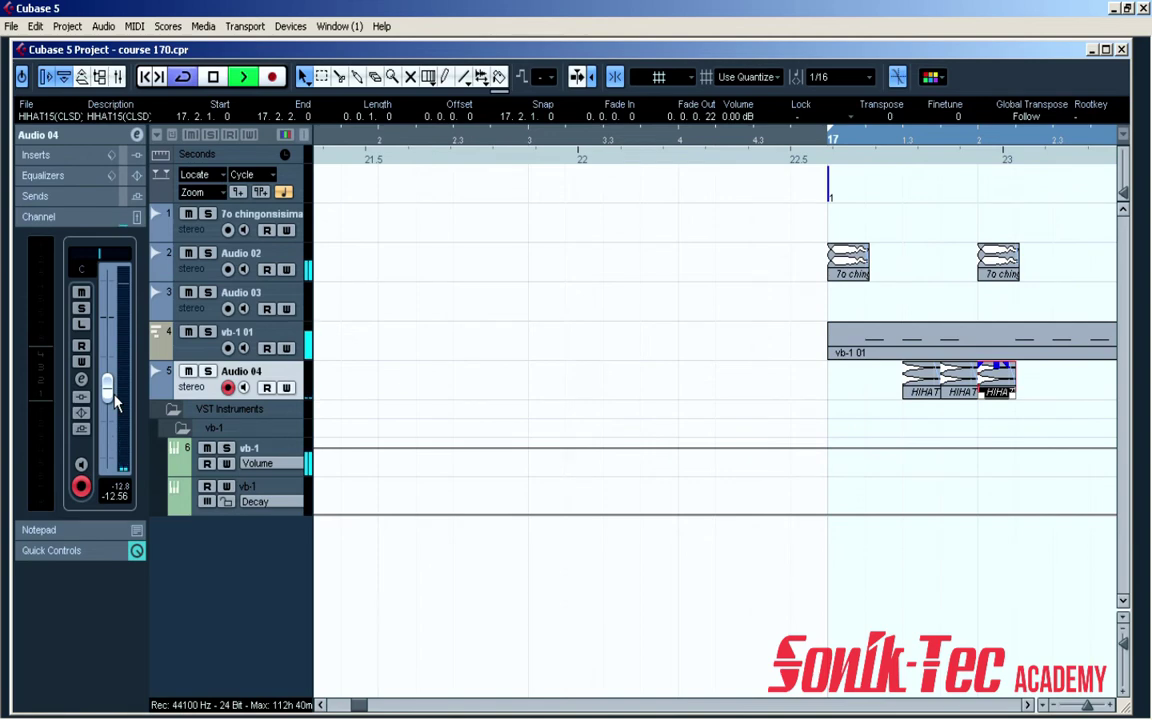
Step: Duplicate the group of three hi-hat clips on Audio 04 and move the copies to start at 17.2.3
key(g)
key(g)
key(g)
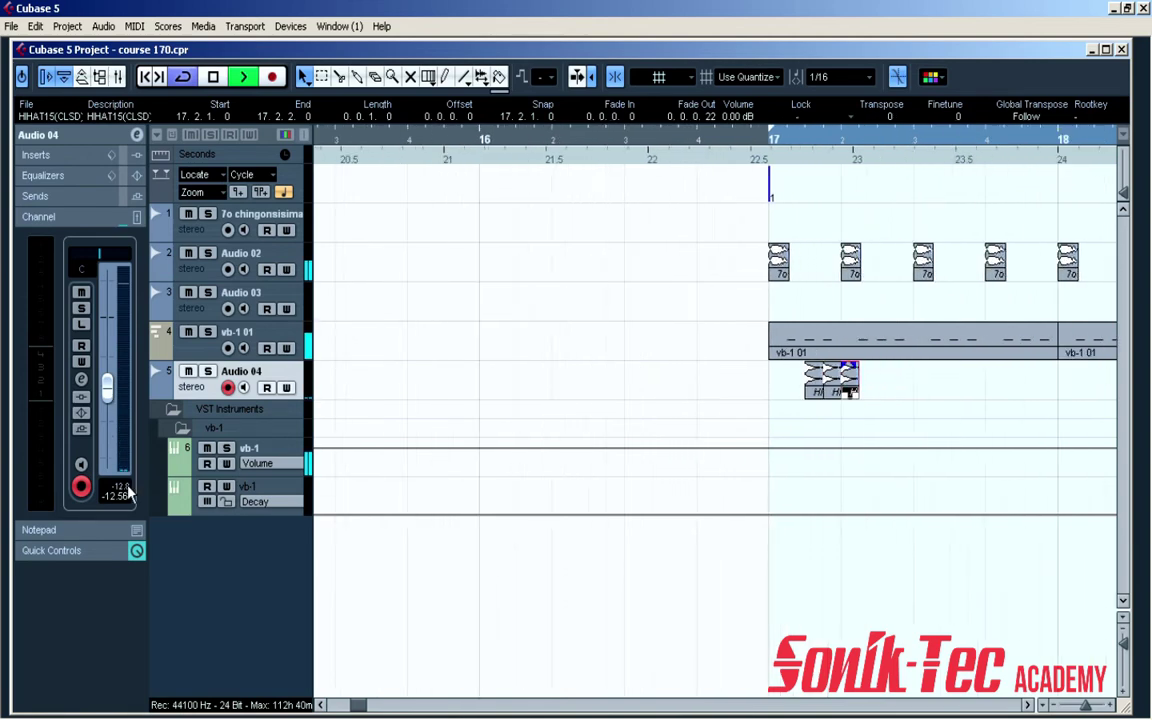
key(h)
key(h)
key(h)
key(h)
key(h)
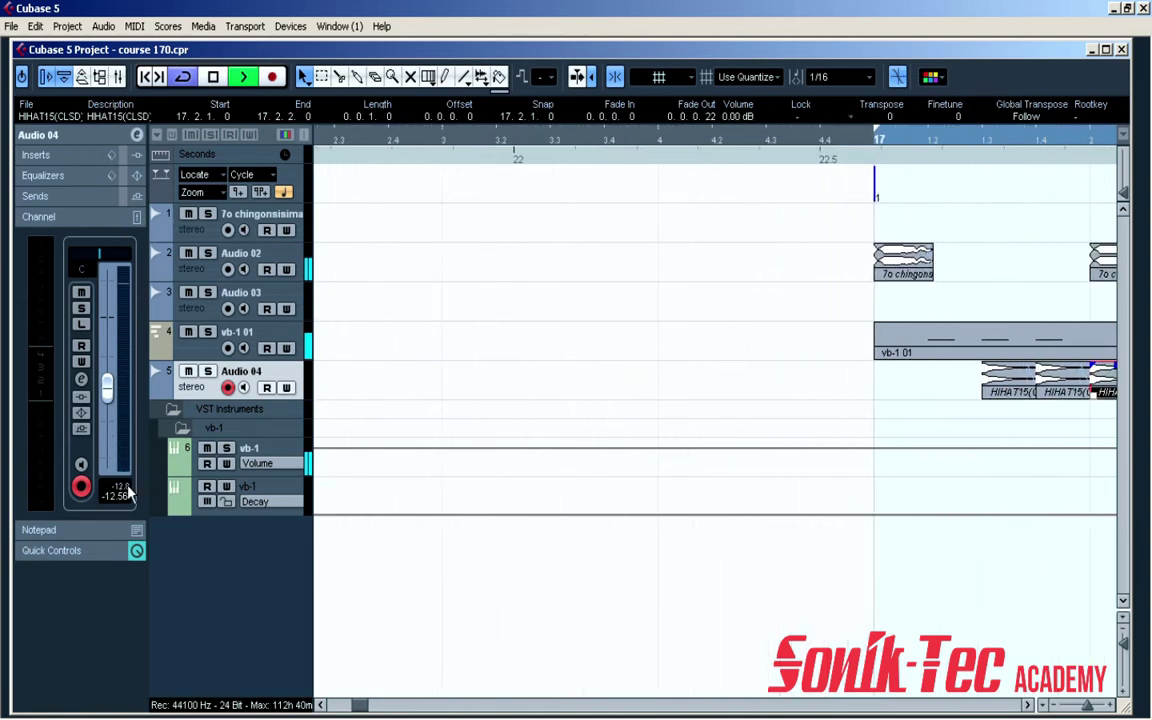
mouse_move(425, 718)
click(1030, 708)
click(1028, 704)
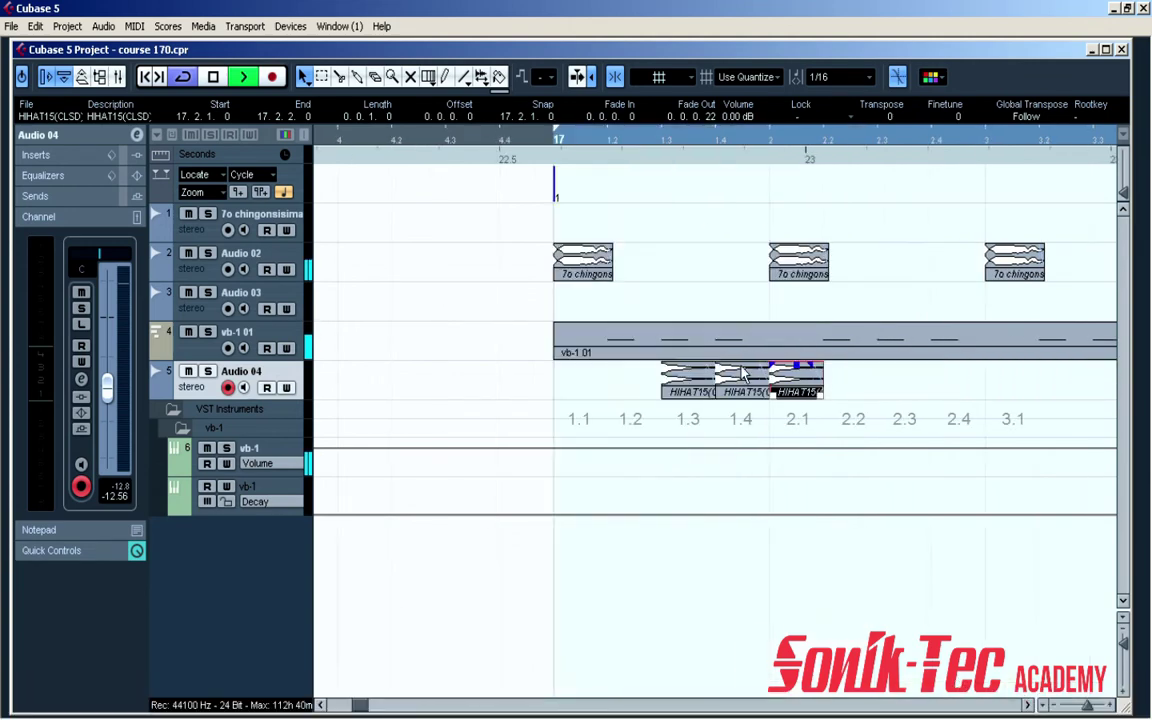
drag(846, 373, 655, 384)
key(ctrl+d)
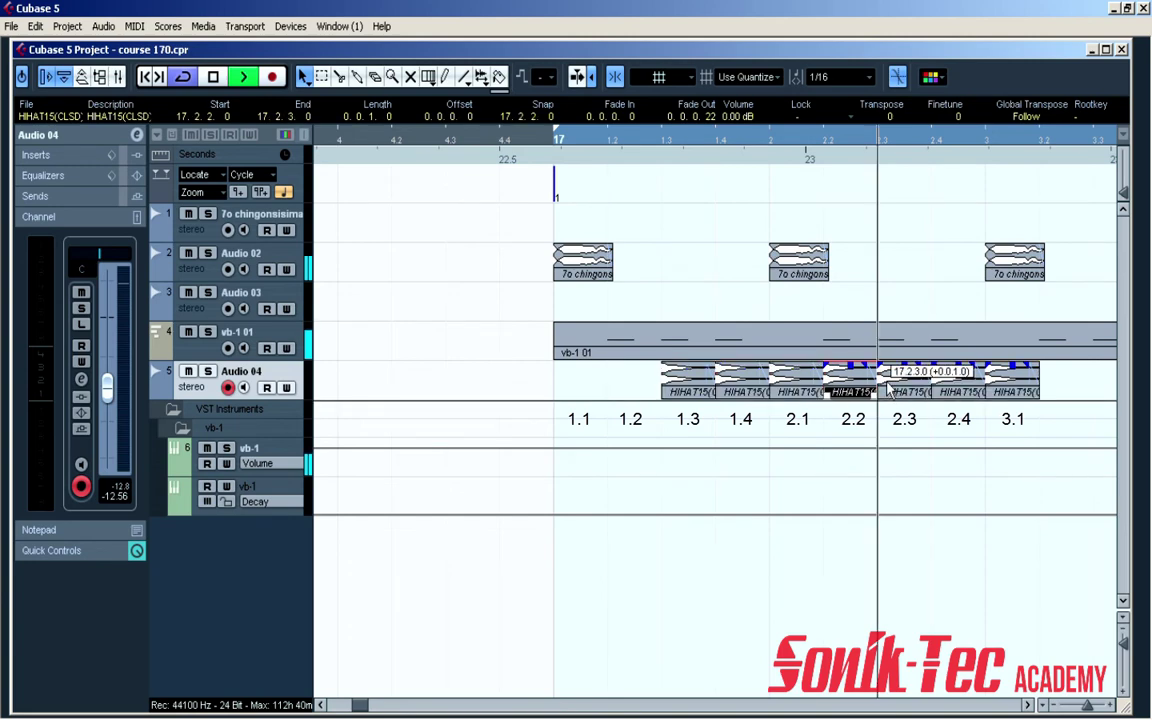
drag(841, 390, 886, 390)
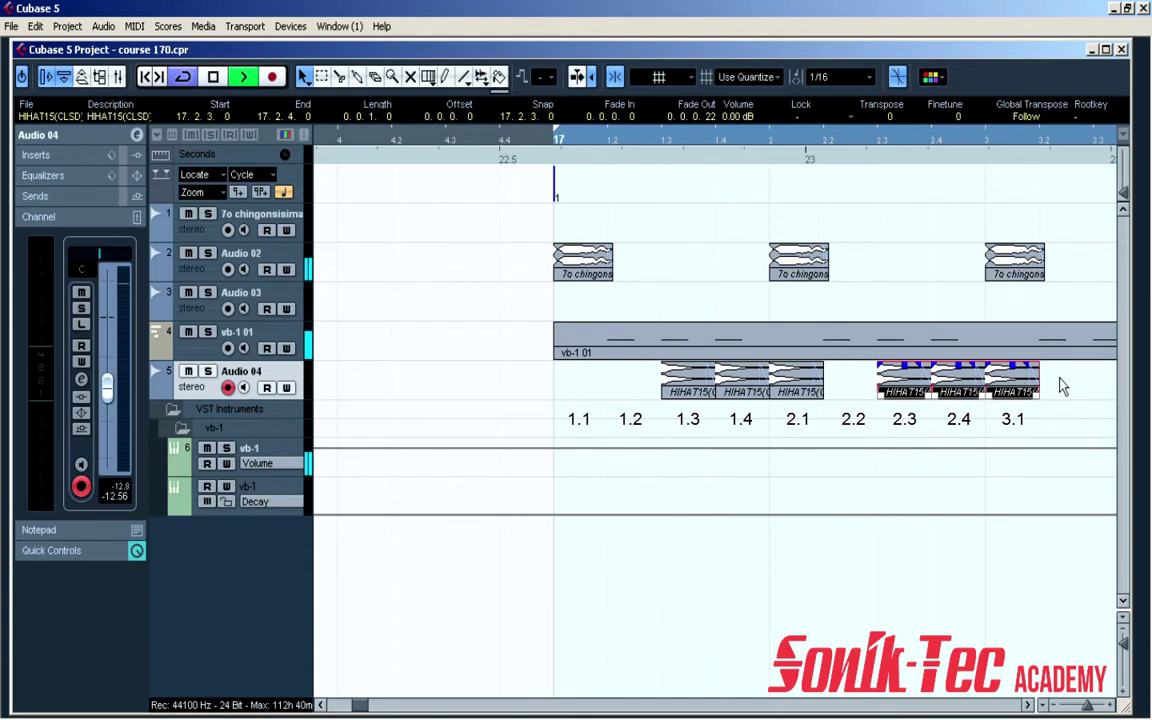
Step: Duplicate all six hi-hat clips on Audio 04 and move the copies to start at 17.3.3
drag(1057, 368, 765, 395)
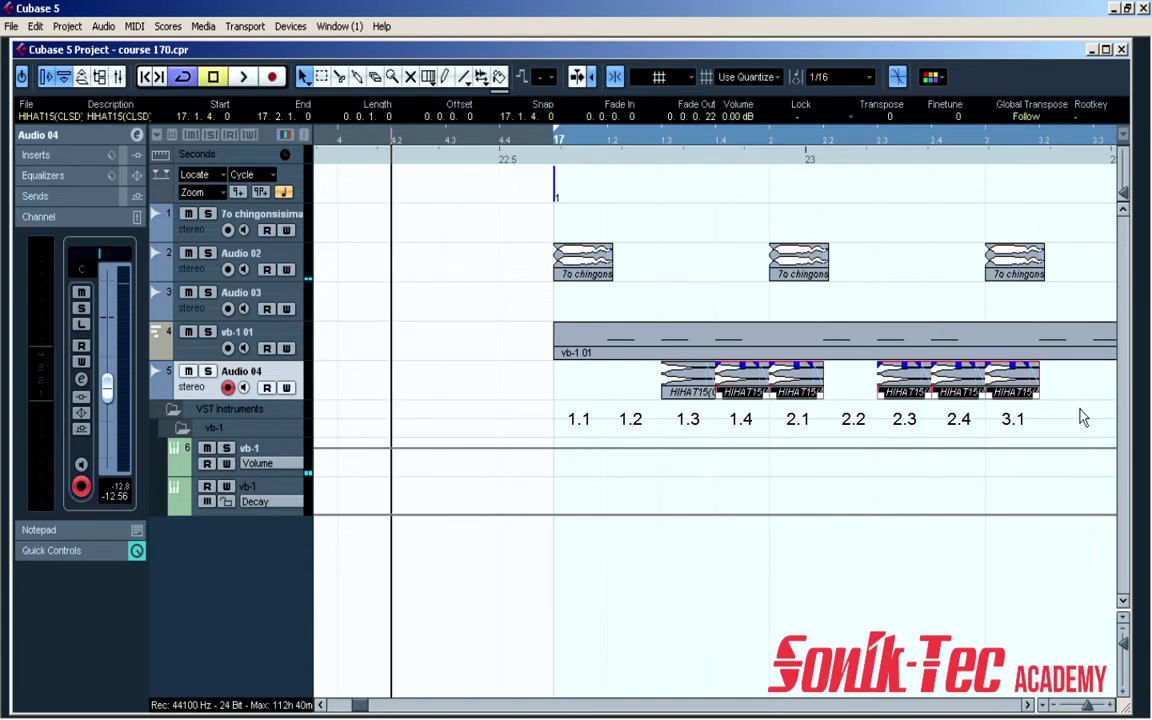
drag(1062, 377, 646, 400)
key(ctrl+d)
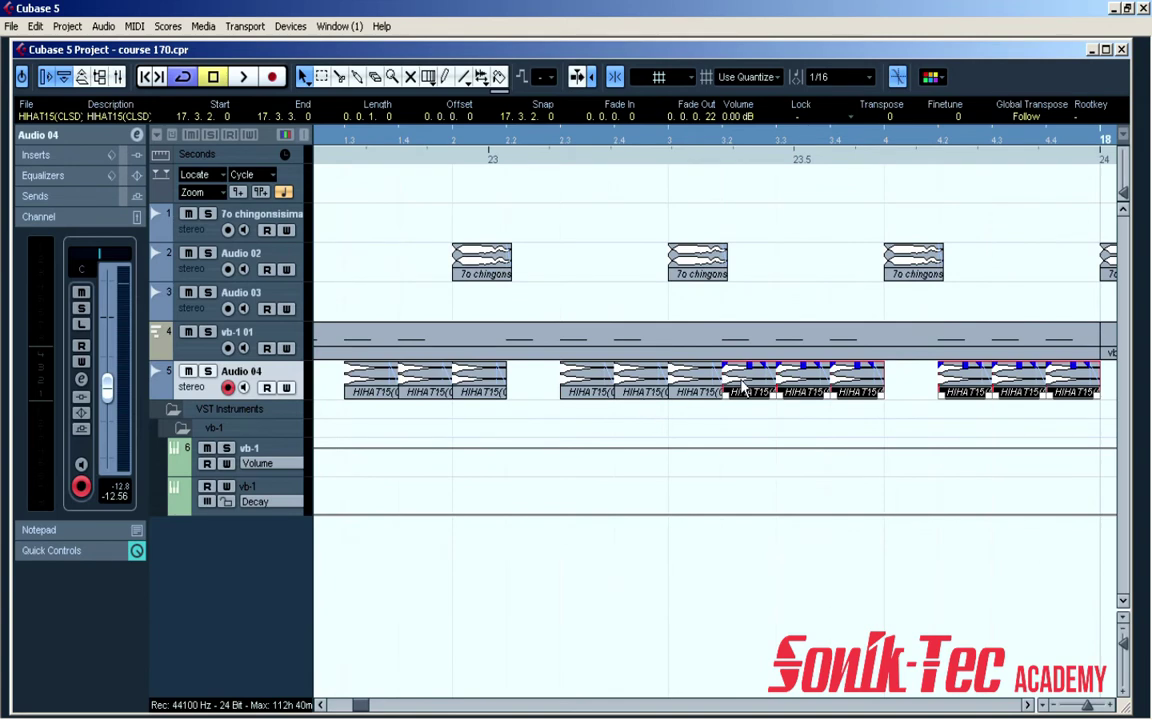
drag(742, 383, 771, 388)
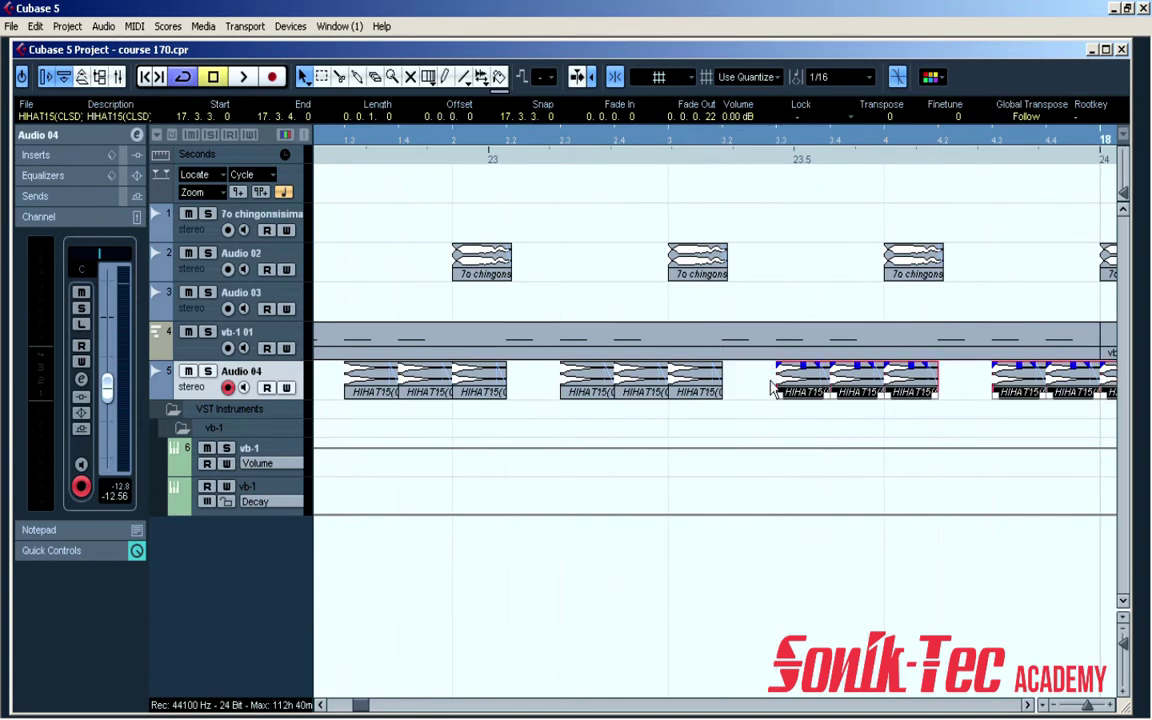
Step: Duplicate the full one-bar pattern of twelve hi-hat clips and move the copies to start at 18.1.3
key(g)
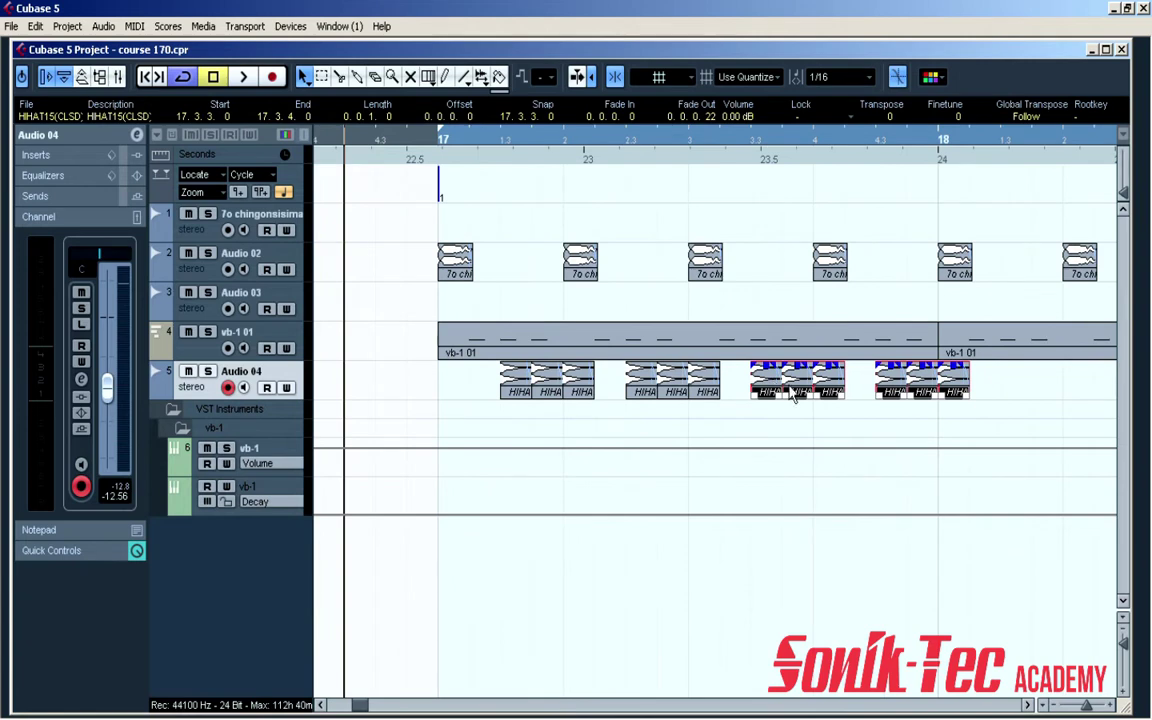
click(738, 391)
click(516, 393)
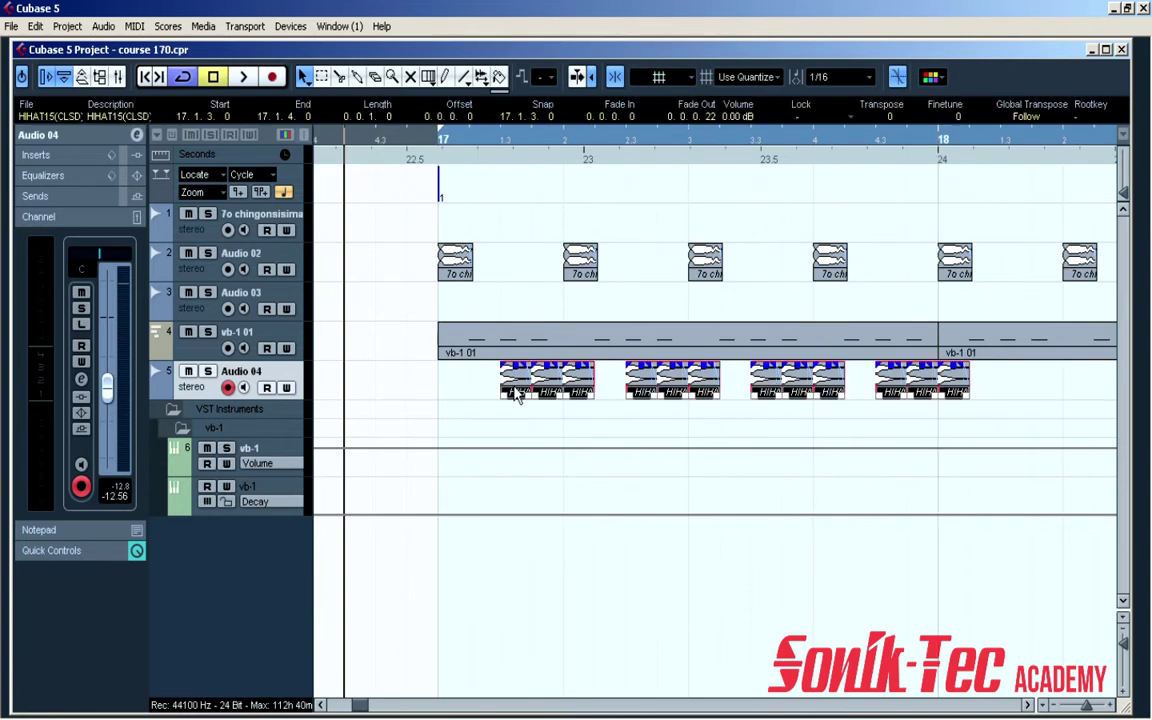
key(ctrl+d)
drag(655, 386, 673, 393)
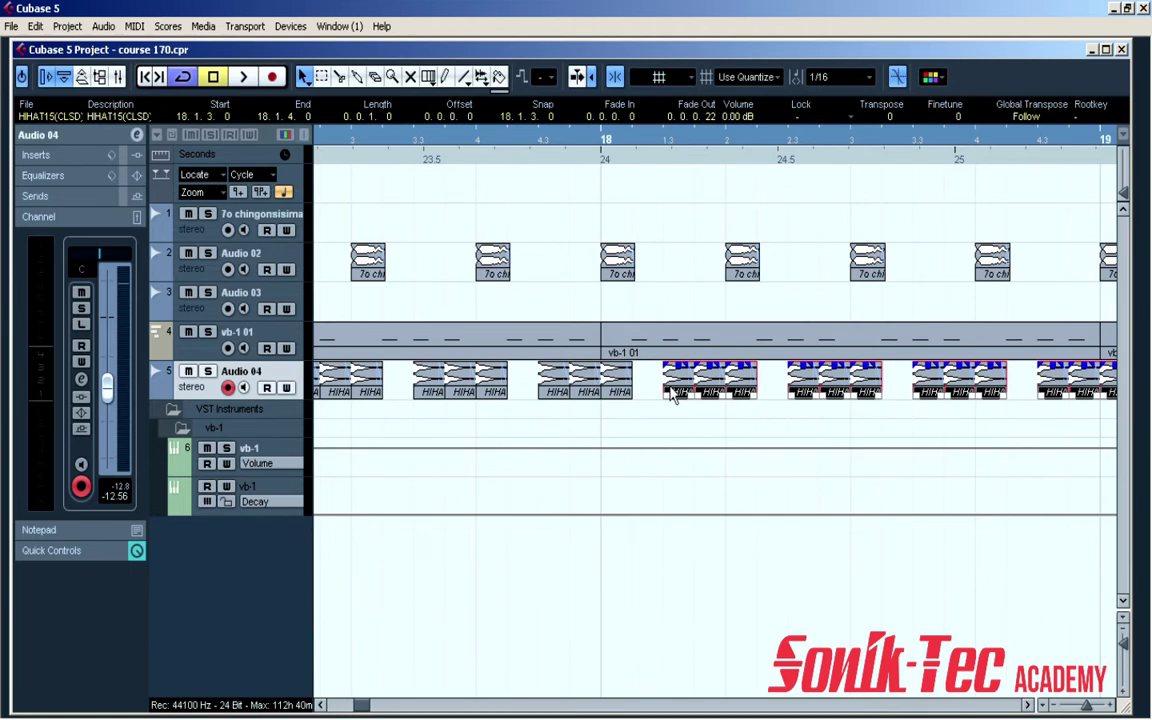
Step: Play the arrangement from just before bar 17 and lower the Audio 04 channel volume to -14.28 dB
key(g)
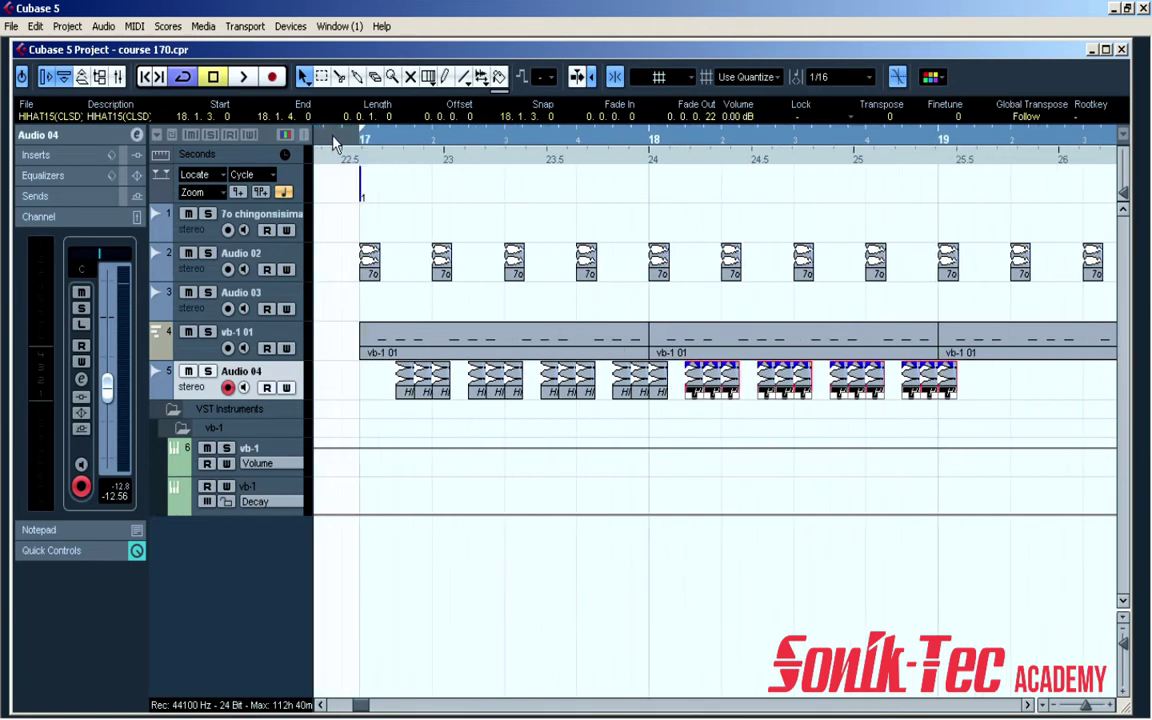
click(334, 138)
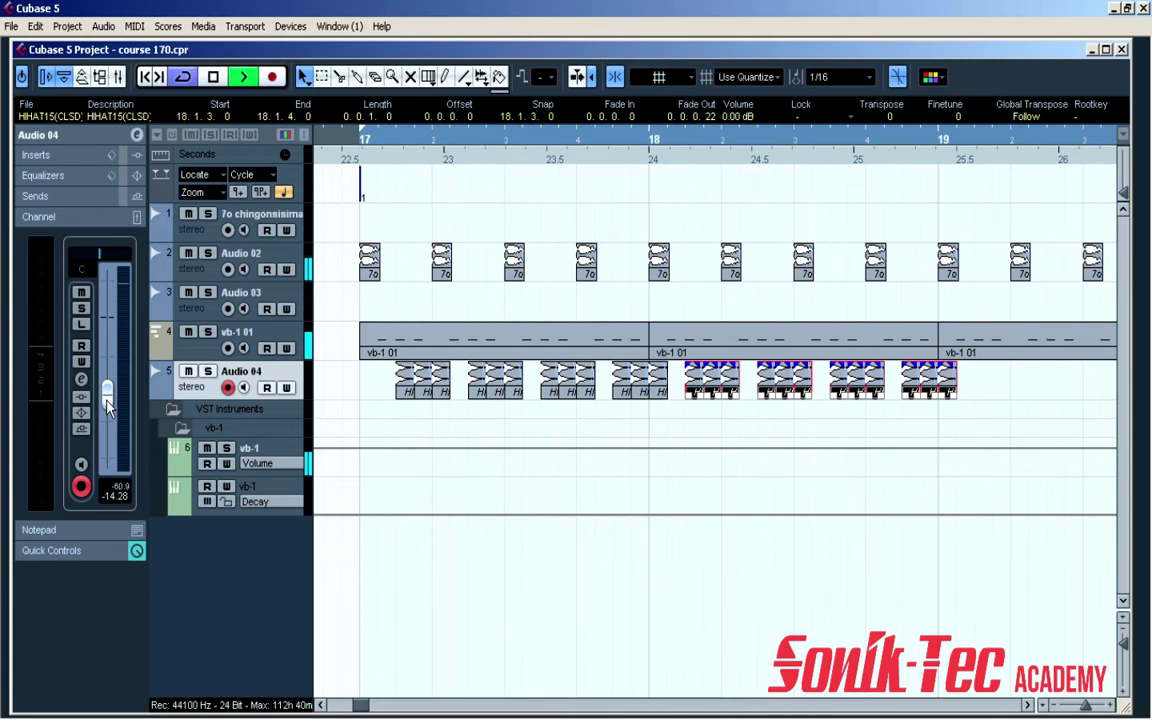
key(space)
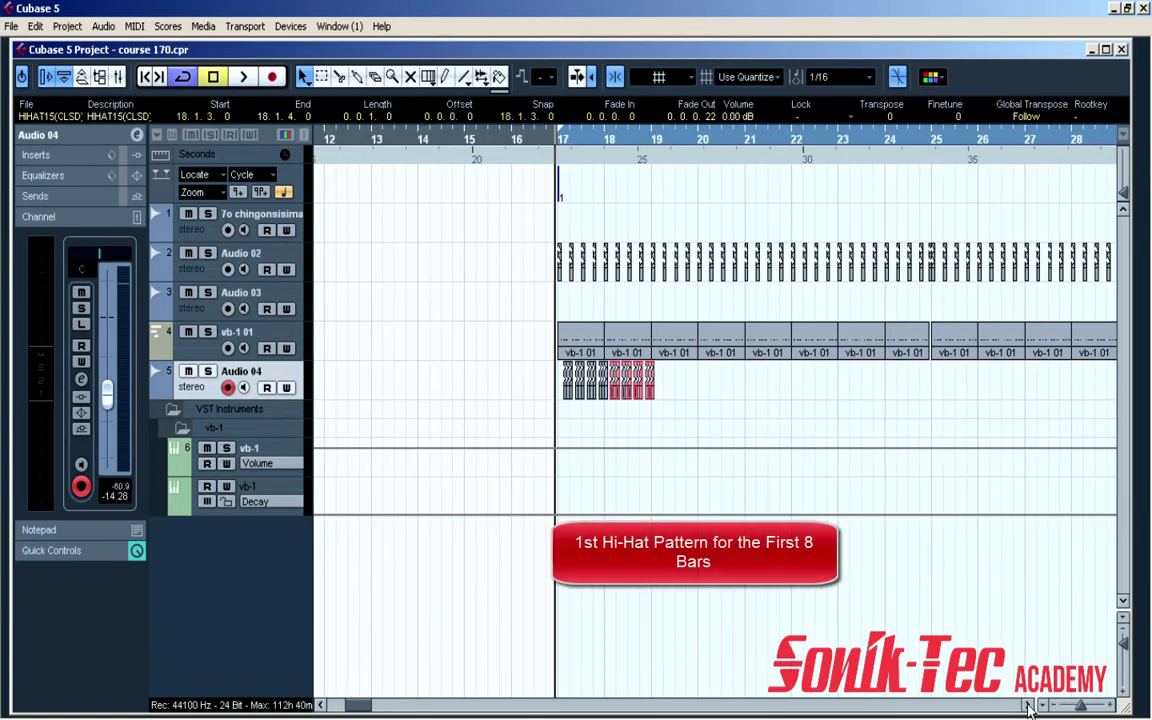
Step: Duplicate the two-bar hi-hat pattern on Audio 04 and move the copies to start at 19.1.3
key(h)
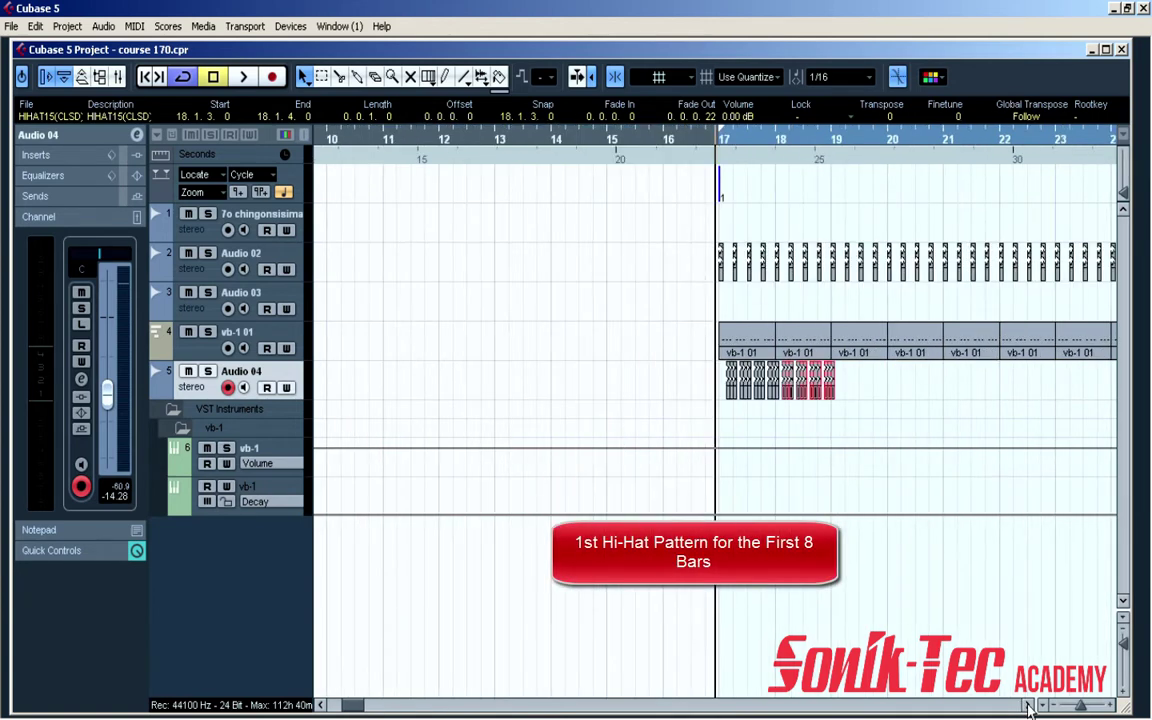
click(1028, 706)
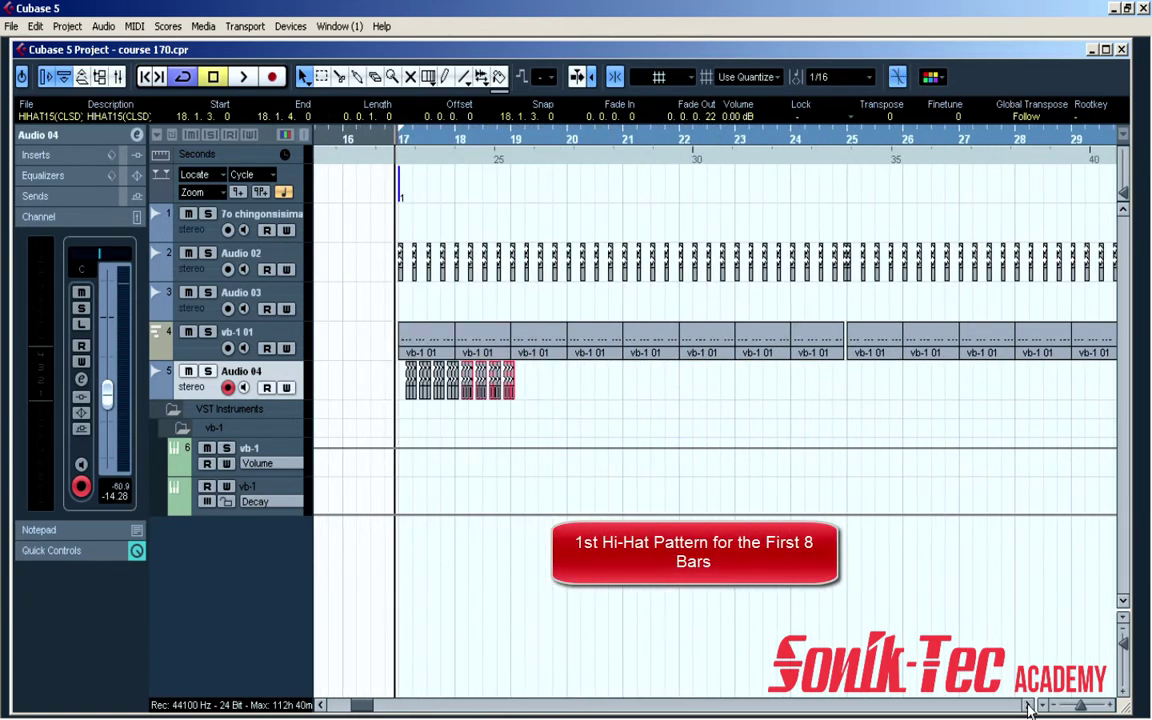
key(h)
key(h)
key(h)
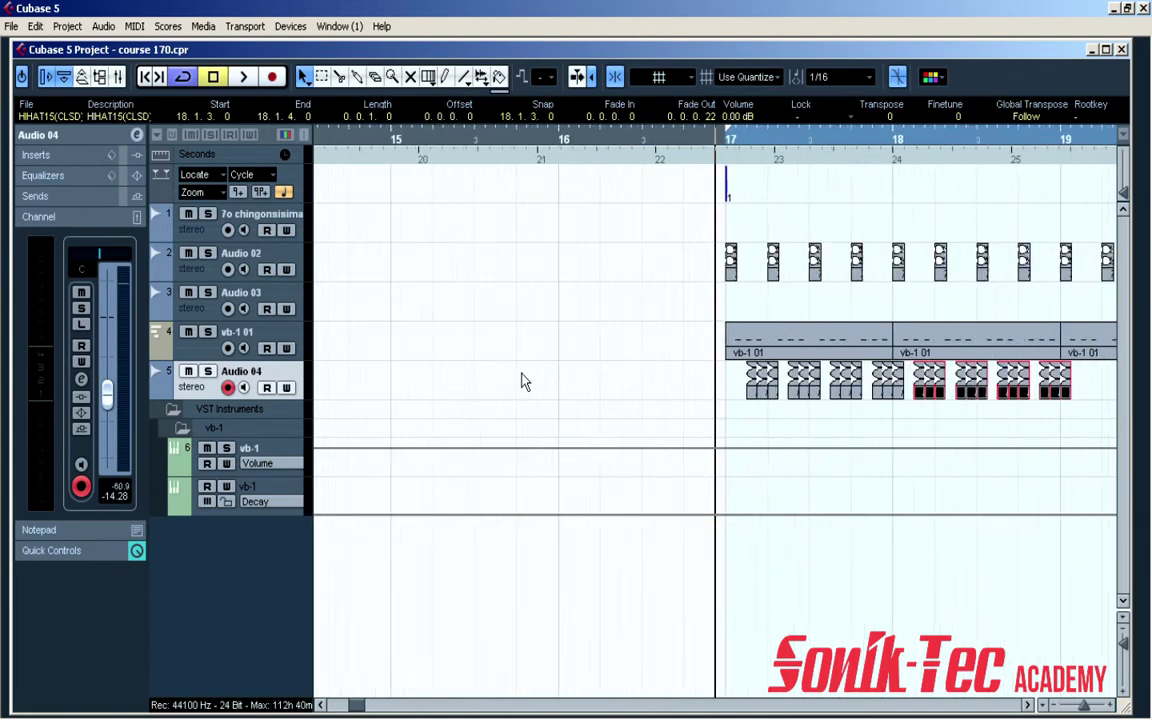
drag(737, 362, 1012, 425)
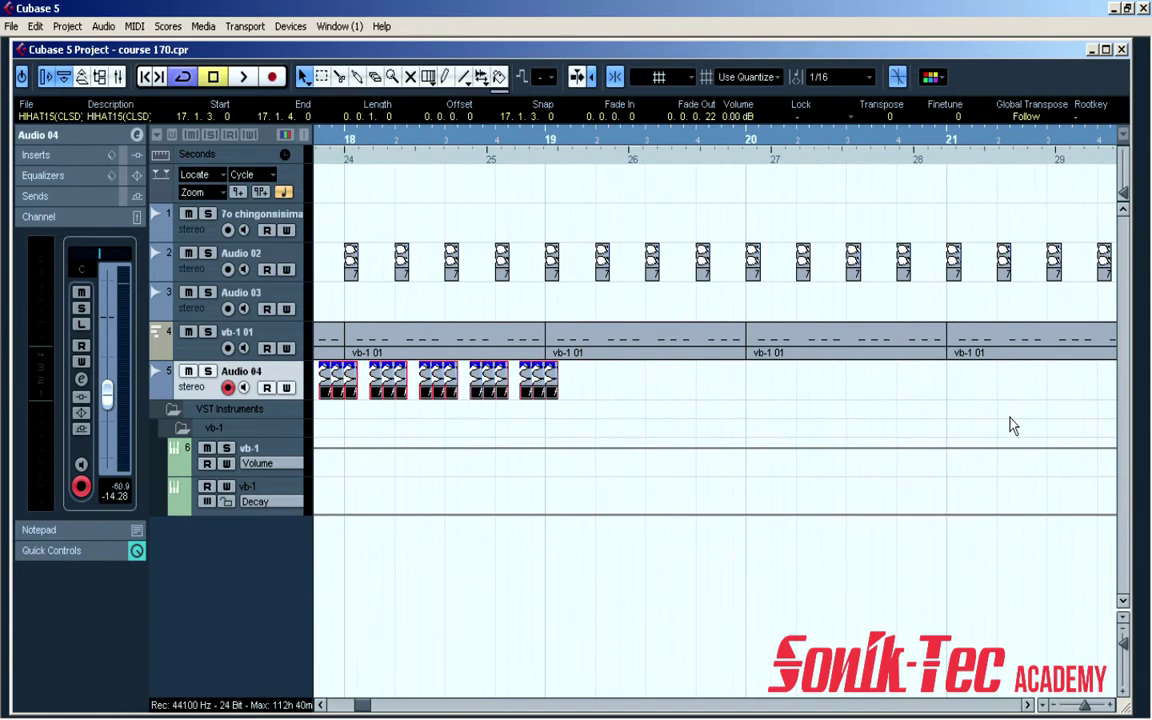
key(ctrl+d)
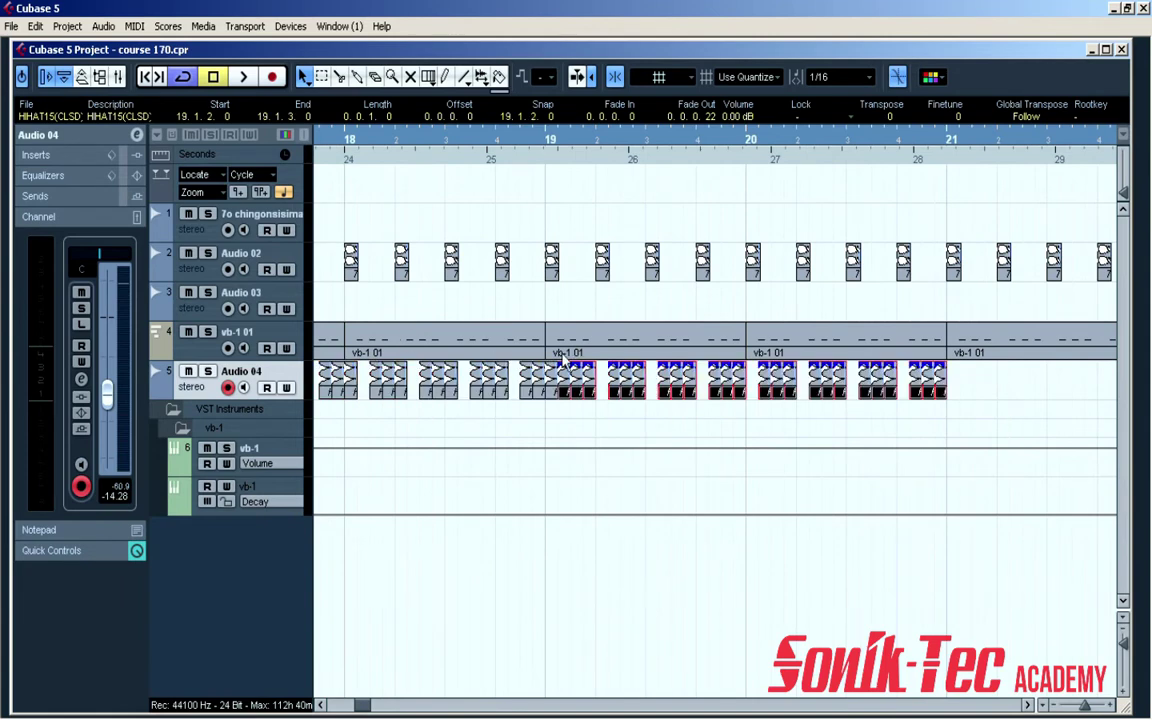
drag(568, 385, 580, 386)
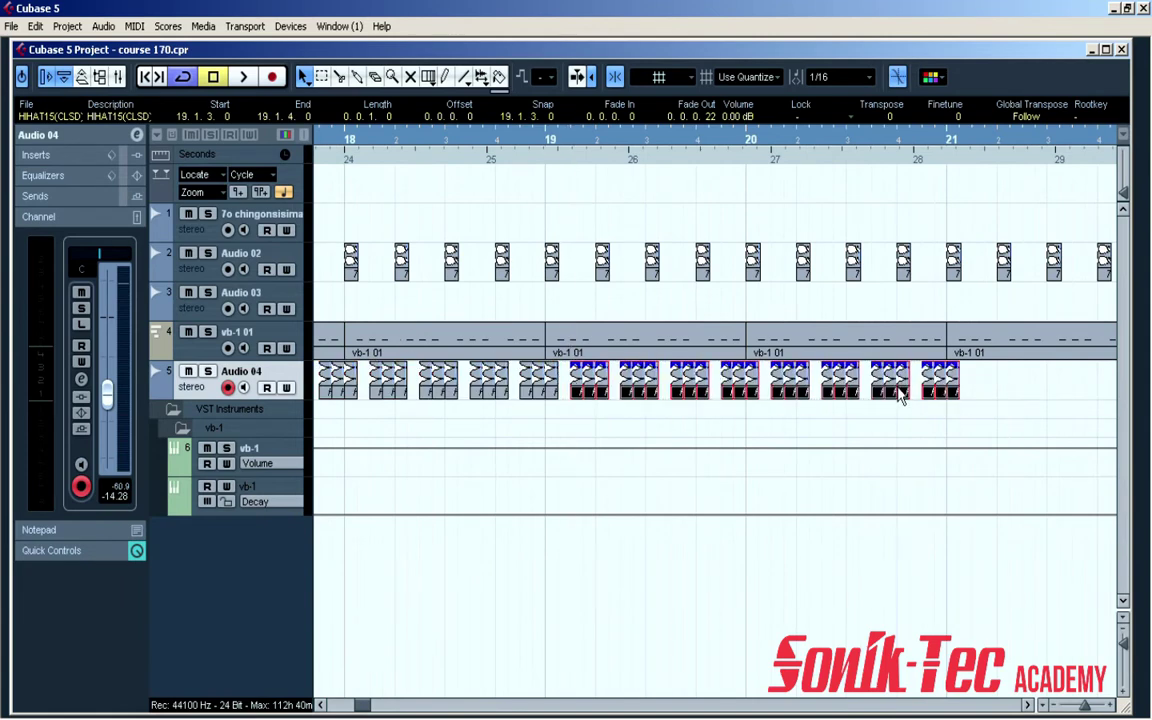
Step: Duplicate the four-bar hi-hat pattern on Audio 04 and move the copies to start at 21.1.3
click(982, 390)
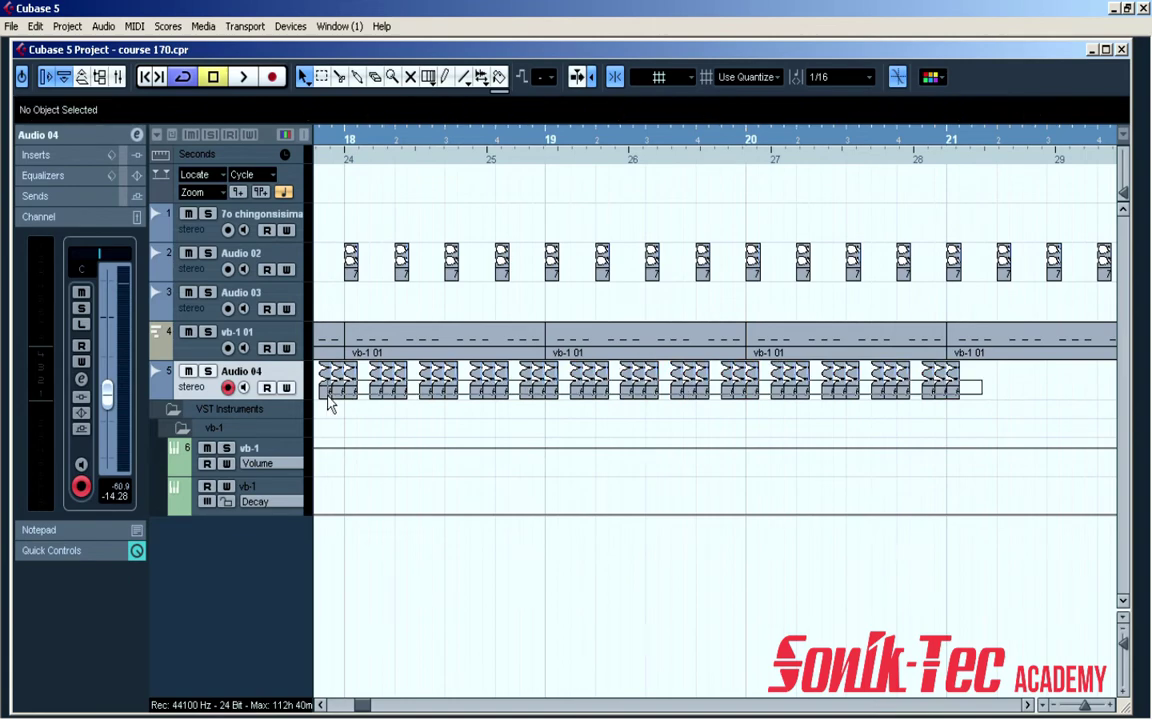
drag(330, 403, 380, 403)
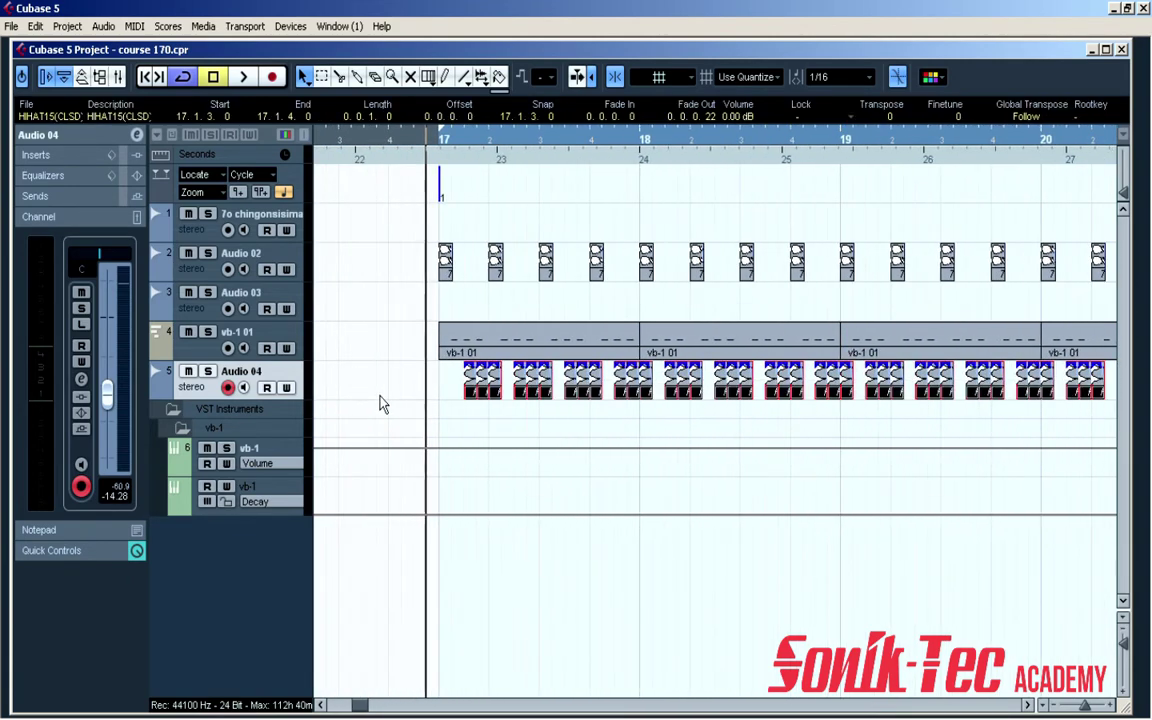
key(ctrl+d)
click(322, 705)
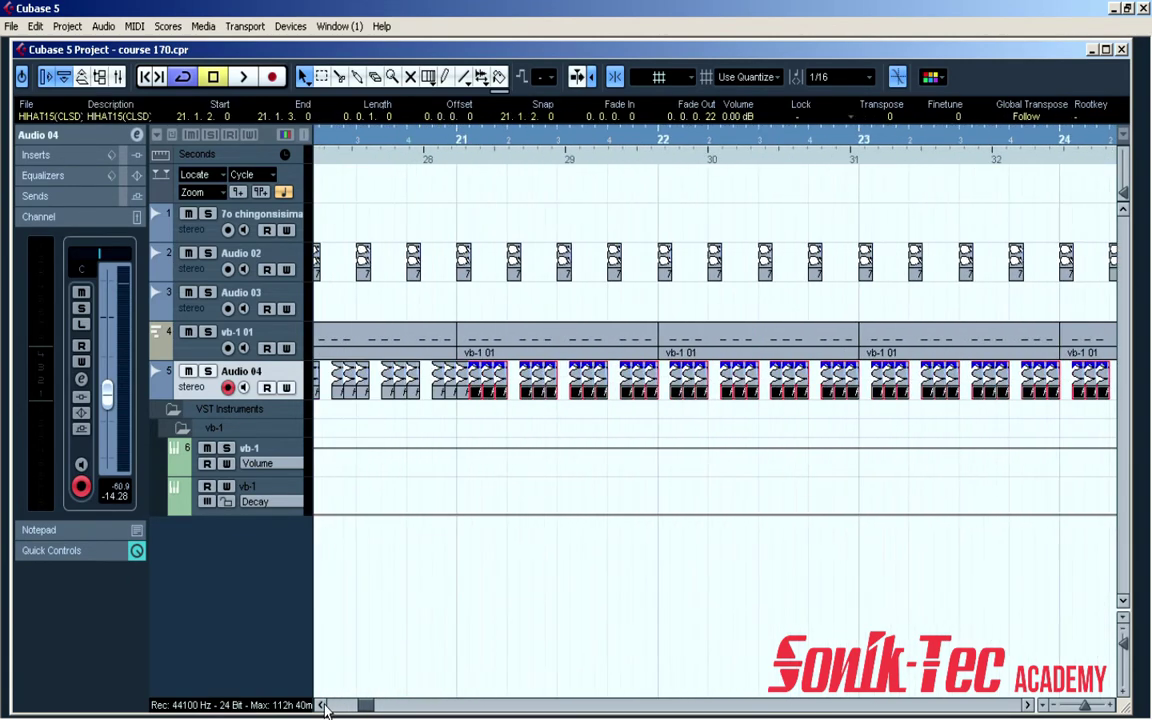
drag(487, 392, 492, 392)
Step: Play the extended hi-hat pattern with the other tracks and lower the Audio 04 channel volume to -18.03 dB
key(g)
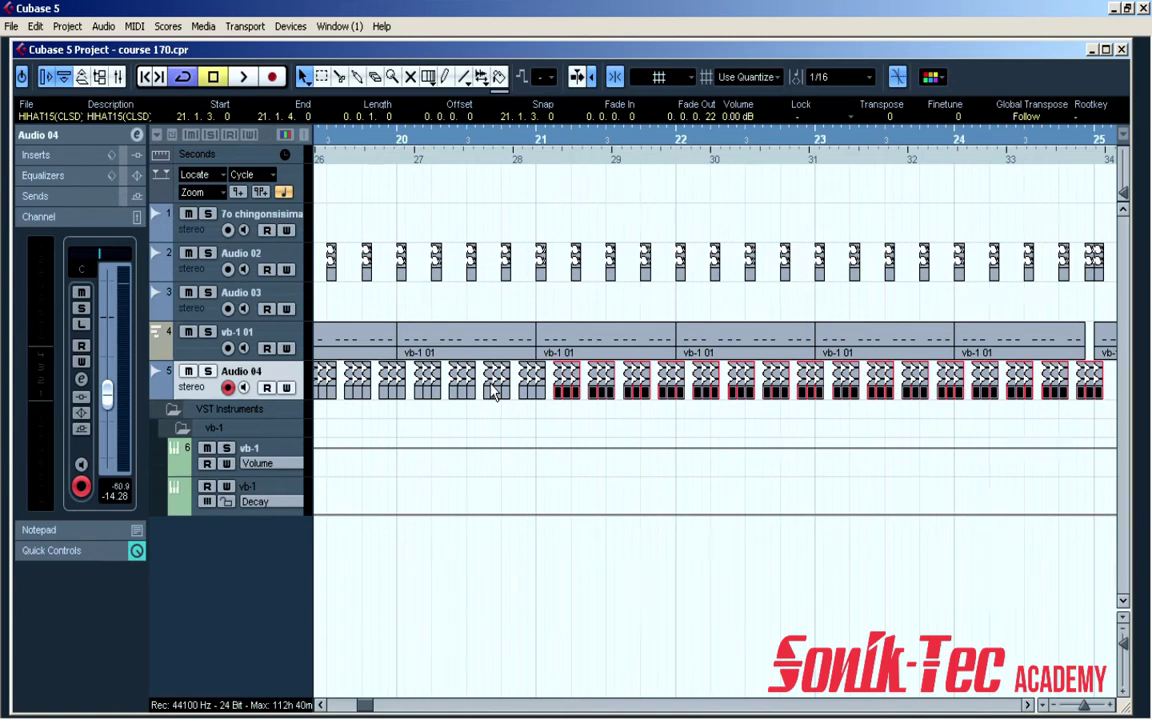
click(321, 705)
click(321, 705)
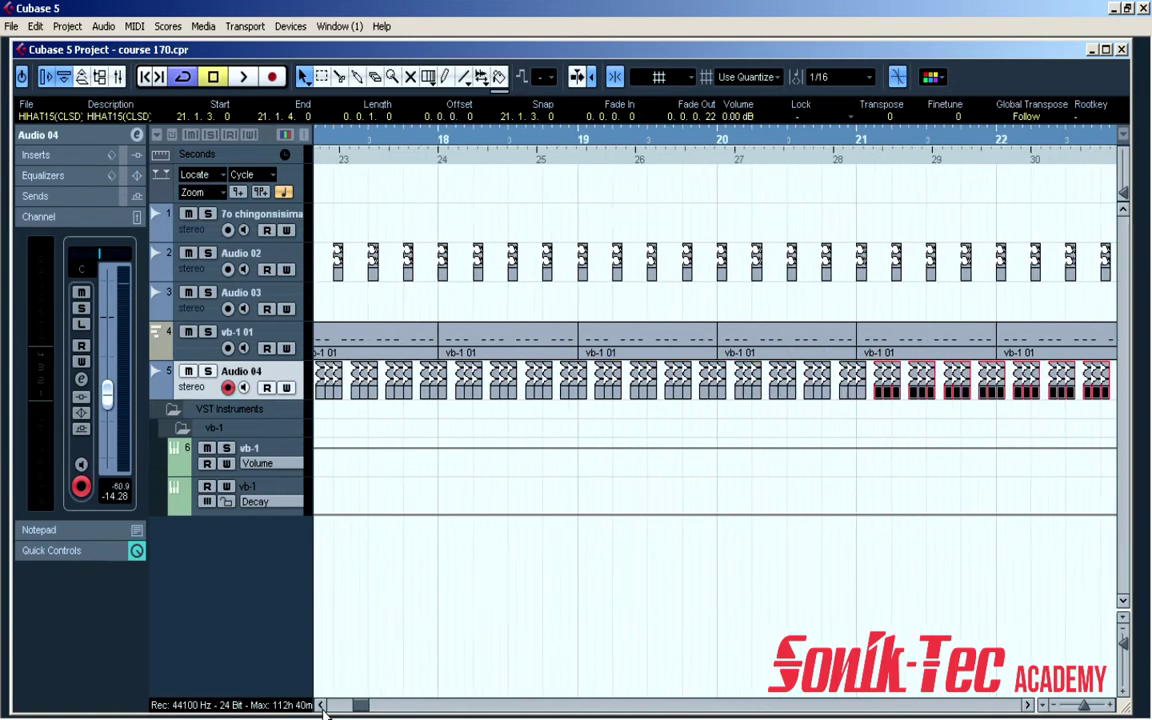
click(321, 705)
key(space)
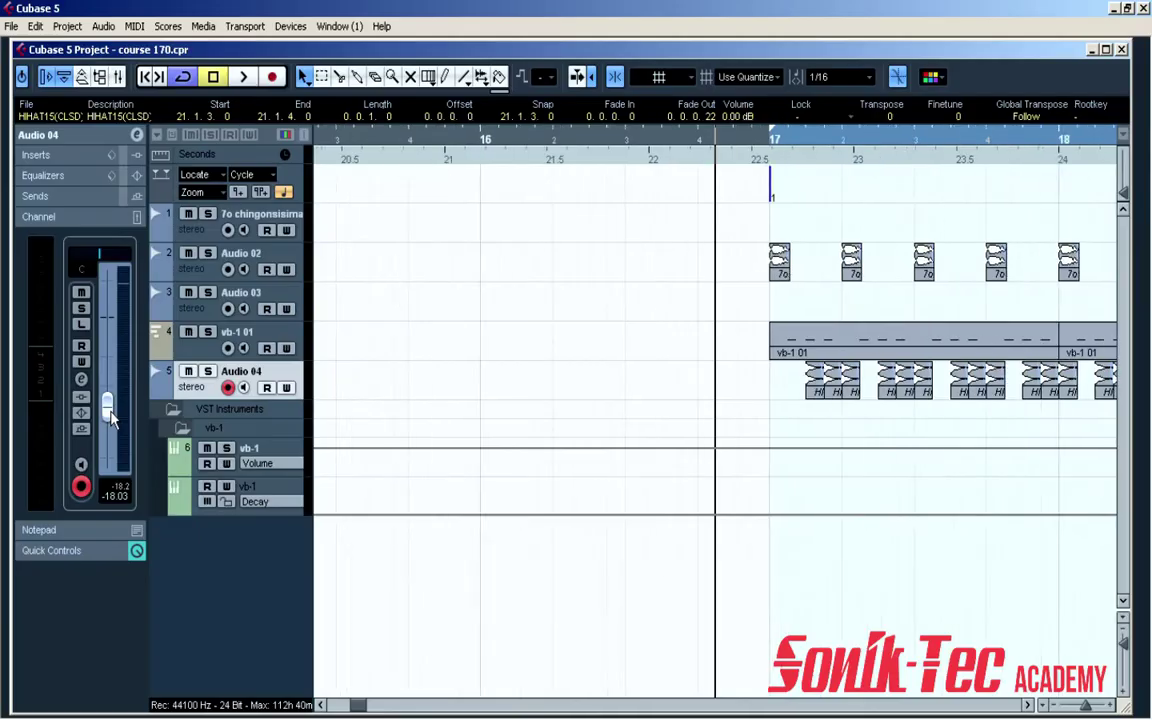
Step: Duplicate the eight-bar hi-hat pattern on Audio 04 and move the copies to start at 25.1.3
key(g)
key(g)
key(g)
key(g)
key(g)
key(g)
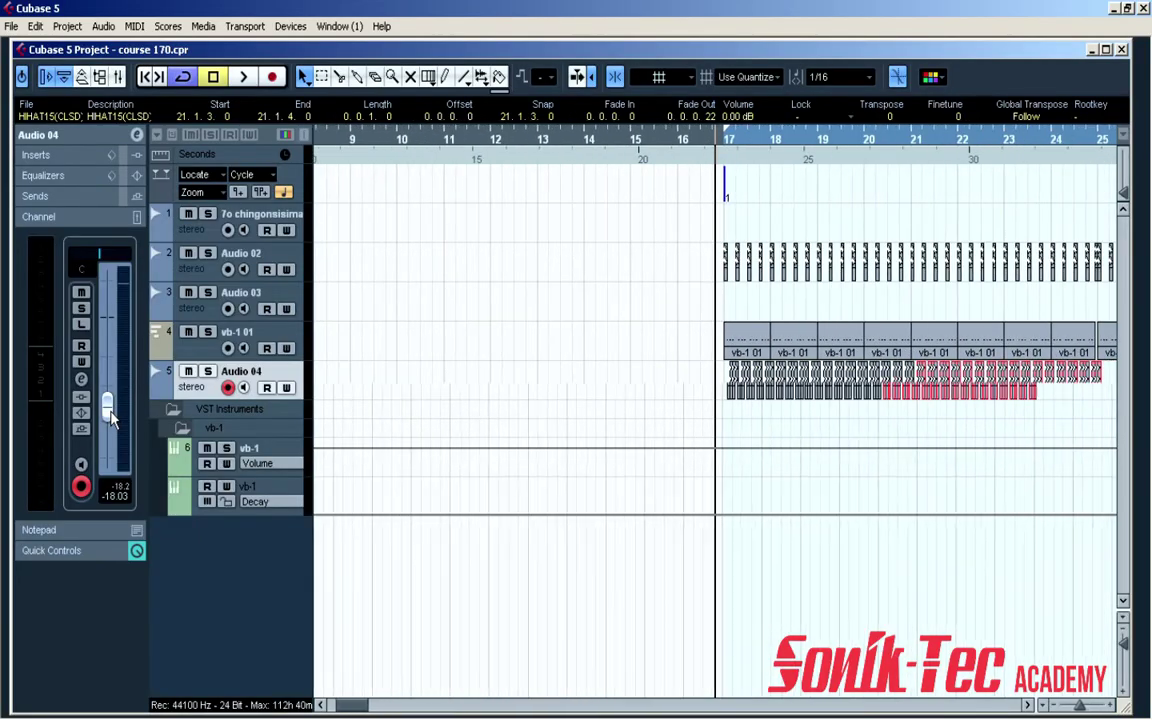
key(g)
key(g)
key(g)
key(g)
key(g)
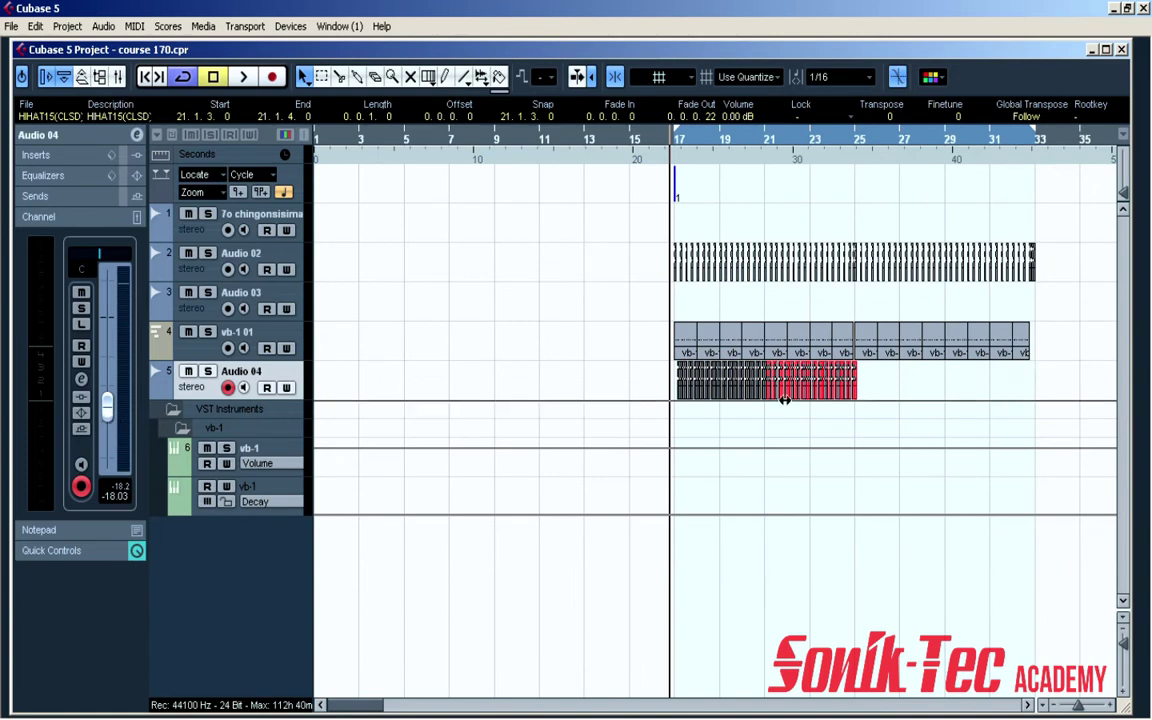
drag(869, 388, 627, 386)
key(ctrl+d)
key(h)
key(h)
key(h)
key(h)
key(h)
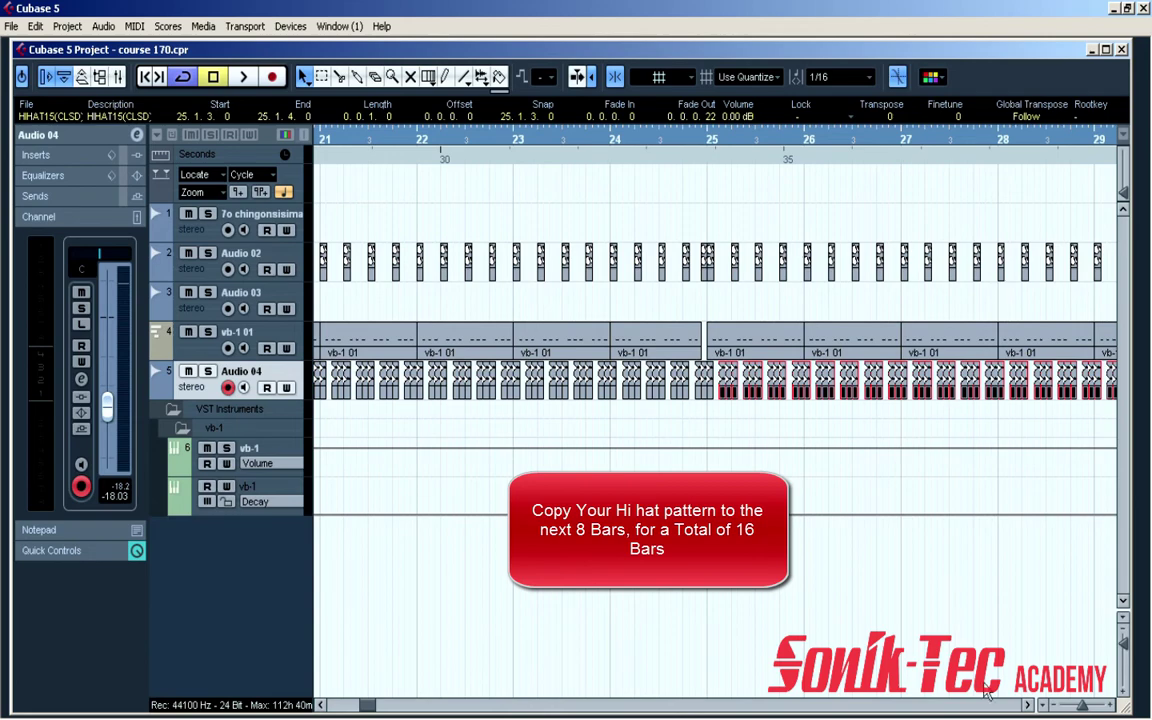
Step: Draw a marker at bar 33 on the marker track with the Draw tool
key(g)
key(g)
key(g)
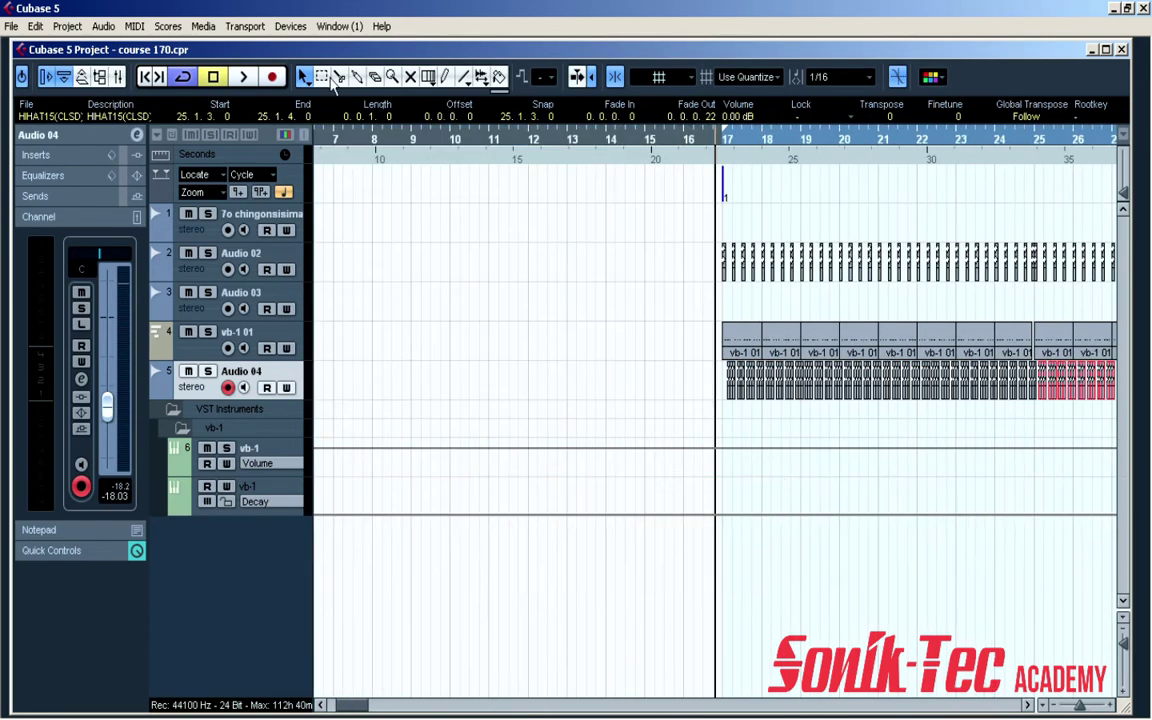
click(445, 80)
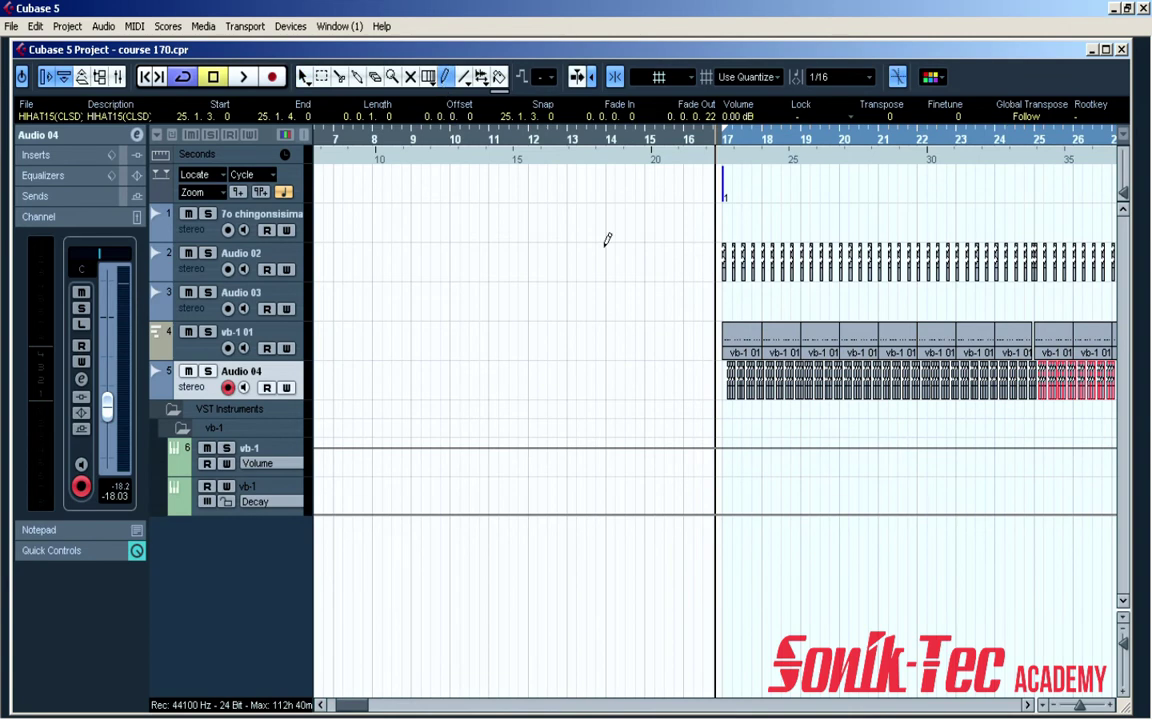
click(1027, 705)
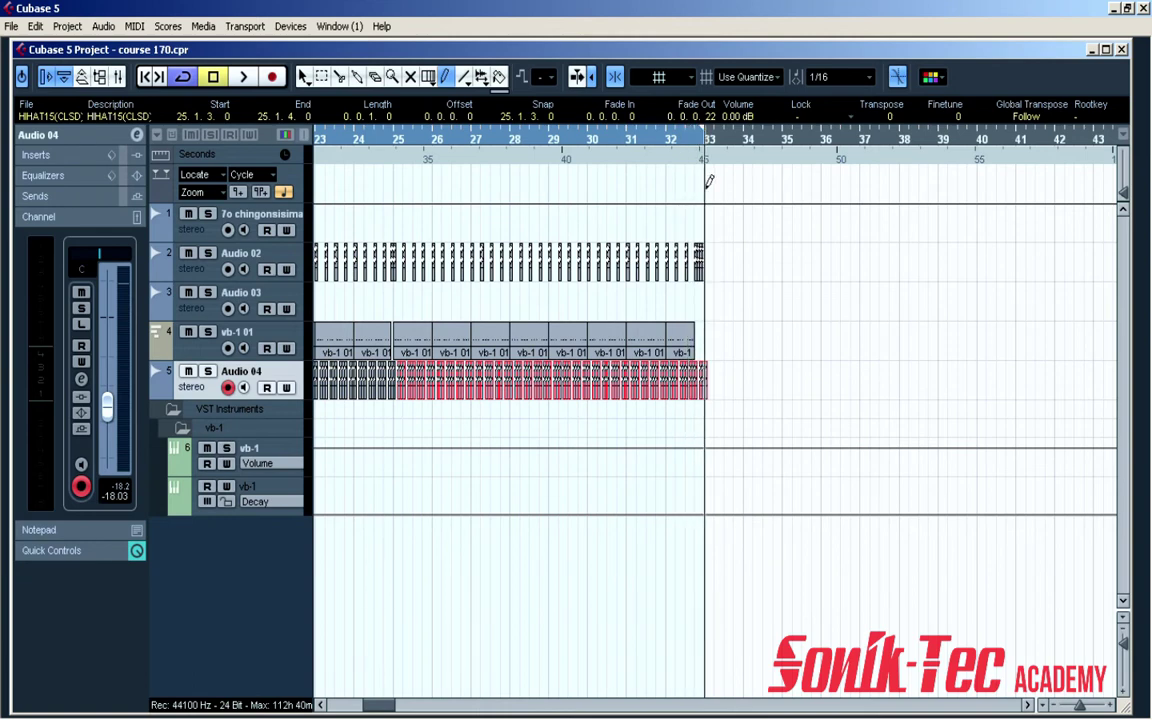
click(706, 181)
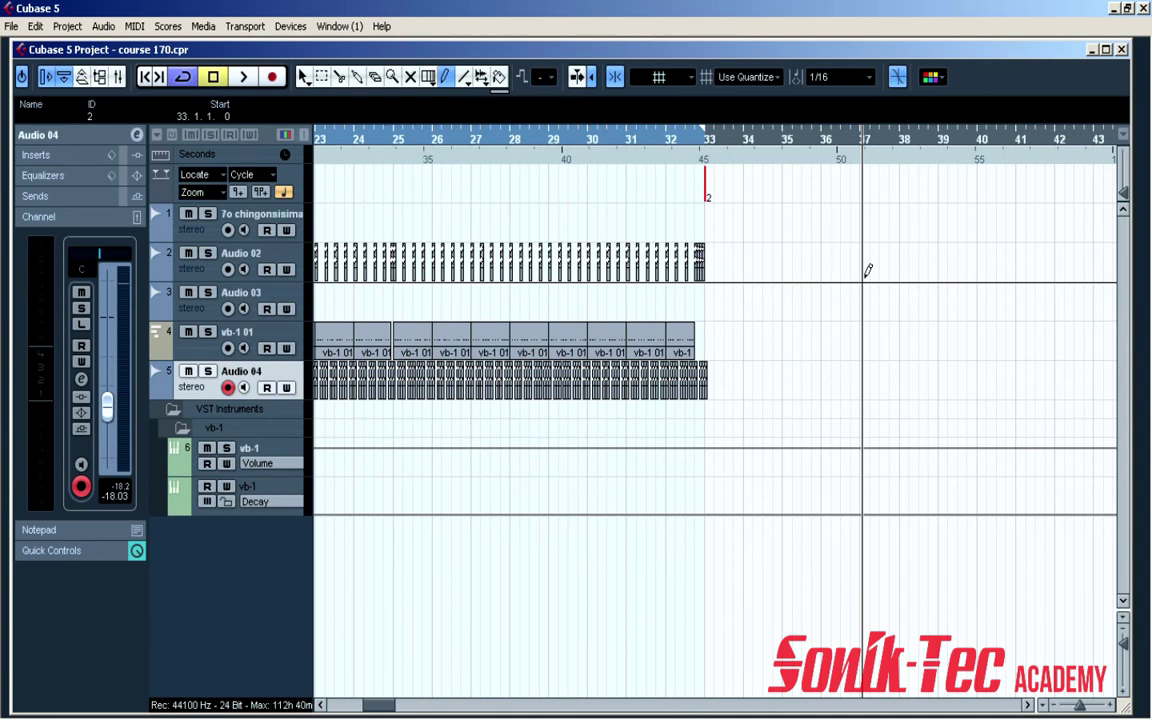
Step: Copy the 16 bars of Audio 02 clips and vb-1 parts and paste them at bar 33
click(304, 79)
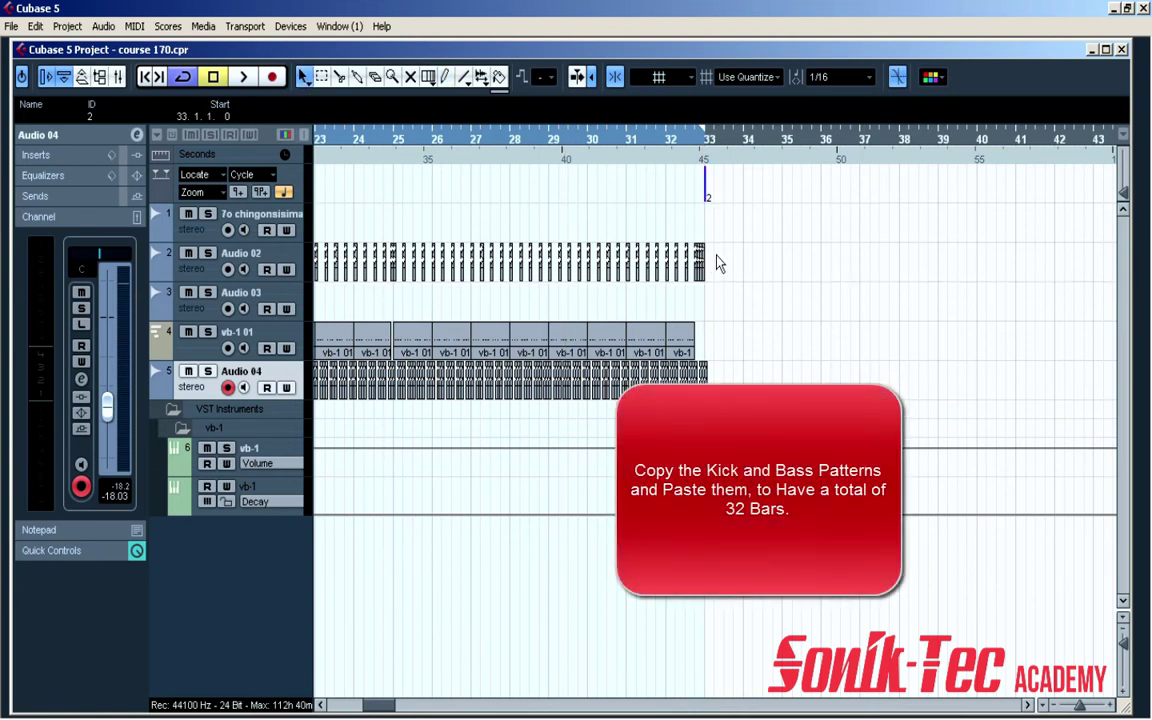
drag(716, 255, 525, 345)
key(ctrl+c)
key(ctrl+v)
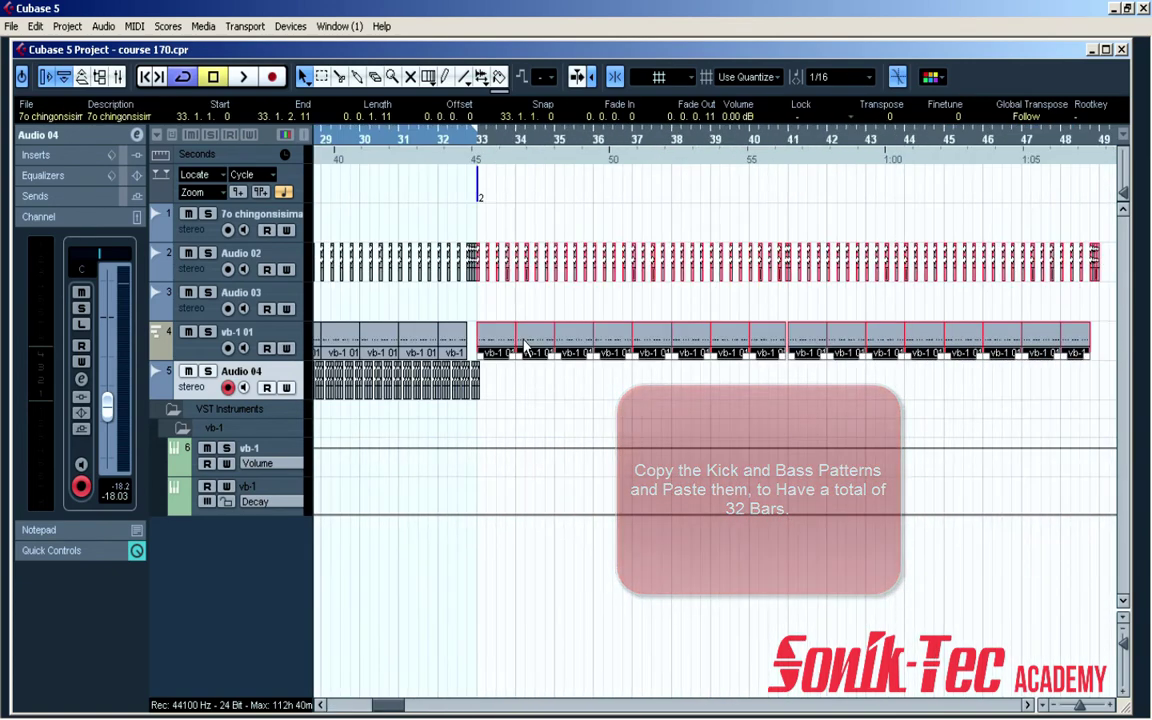
Step: Duplicate the last hi-hat clip on Audio 04, located at 33.1.1, and move the copy to 33.1.3
click(479, 387)
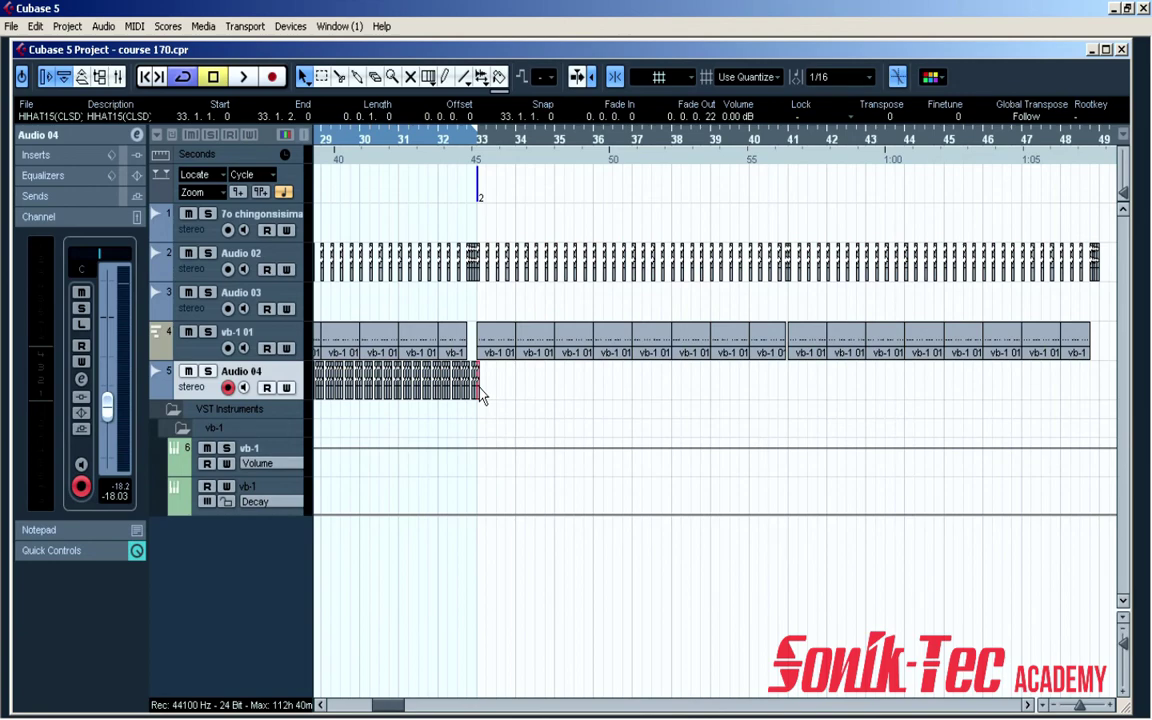
key(h)
key(h)
key(h)
key(ctrl+d)
scroll(479, 387, left, 1)
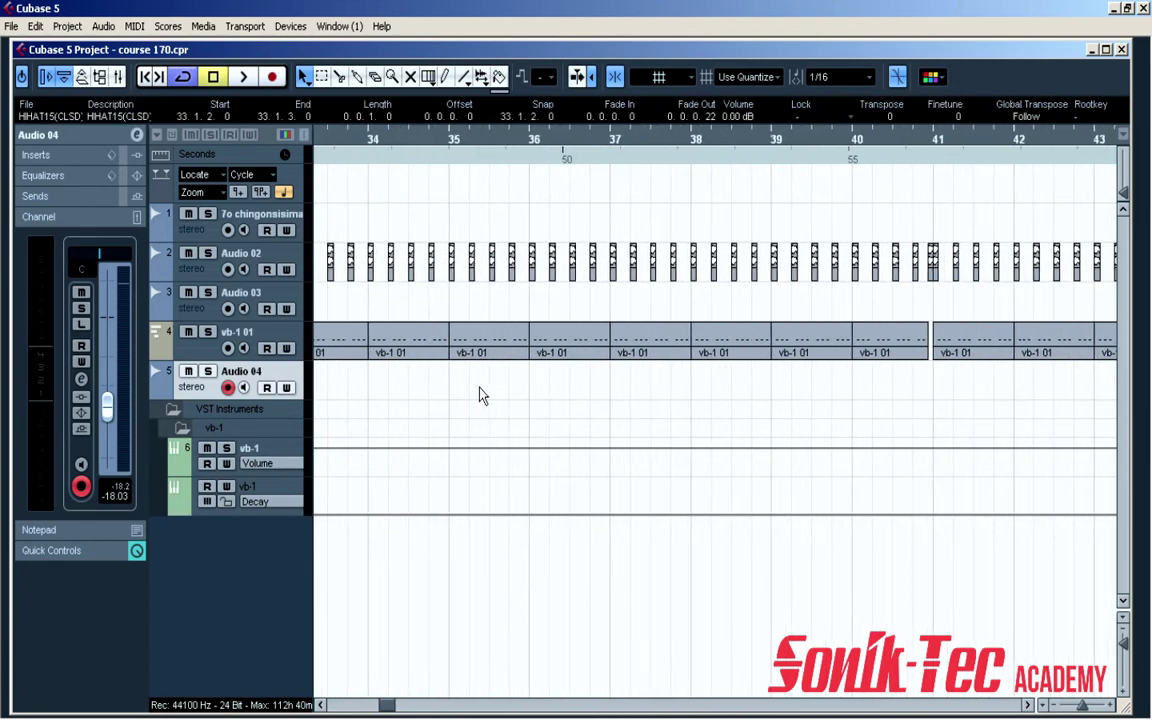
click(320, 705)
click(320, 705)
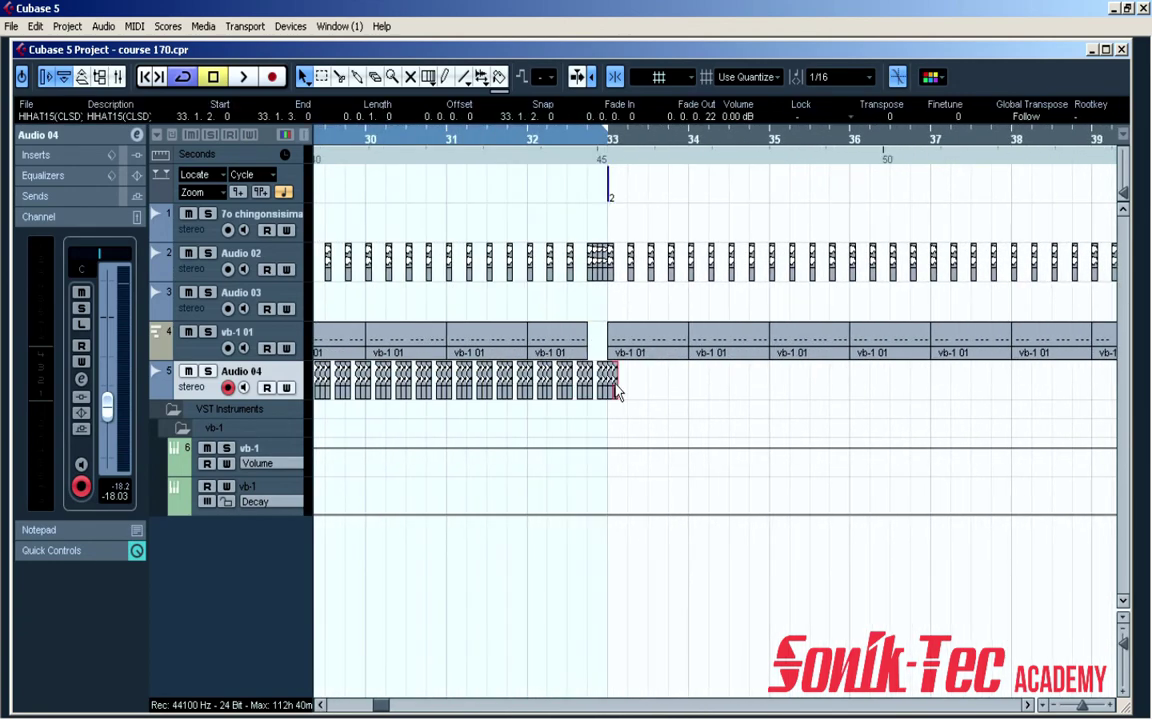
key(h)
key(h)
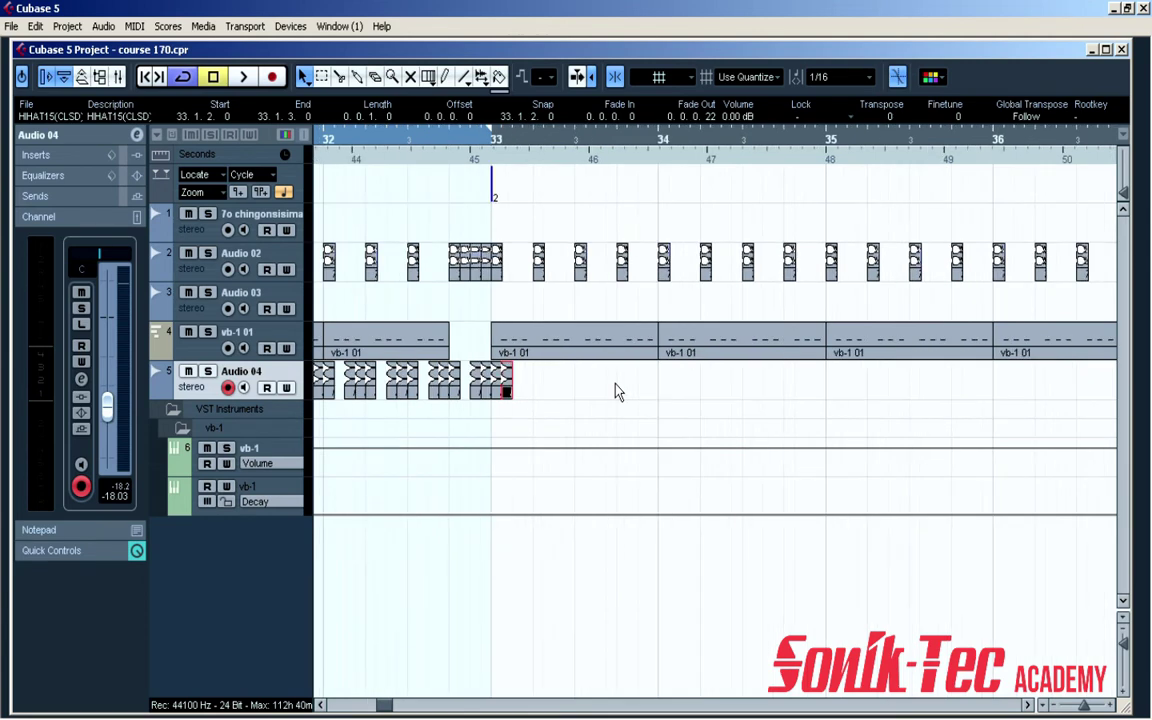
drag(508, 392, 520, 397)
Step: Duplicate the hi-hat clip at bar 33 on Audio 04 repeatedly to form continuous sixteenth hi-hats up to just past bar 49
key(ctrl+d)
key(ctrl+d)
key(ctrl+d)
key(ctrl+d)
key(ctrl+d)
key(ctrl+d)
key(ctrl+d)
key(ctrl+d)
key(ctrl+d)
key(ctrl+d)
key(ctrl+d)
key(ctrl+d)
key(ctrl+d)
key(ctrl+d)
key(ctrl+d)
key(ctrl+d)
key(ctrl+d)
key(ctrl+d)
key(ctrl+d)
key(ctrl+d)
key(ctrl+d)
key(ctrl+d)
key(ctrl+d)
key(ctrl+d)
key(ctrl+d)
key(ctrl+d)
key(ctrl+d)
key(ctrl+d)
key(ctrl+d)
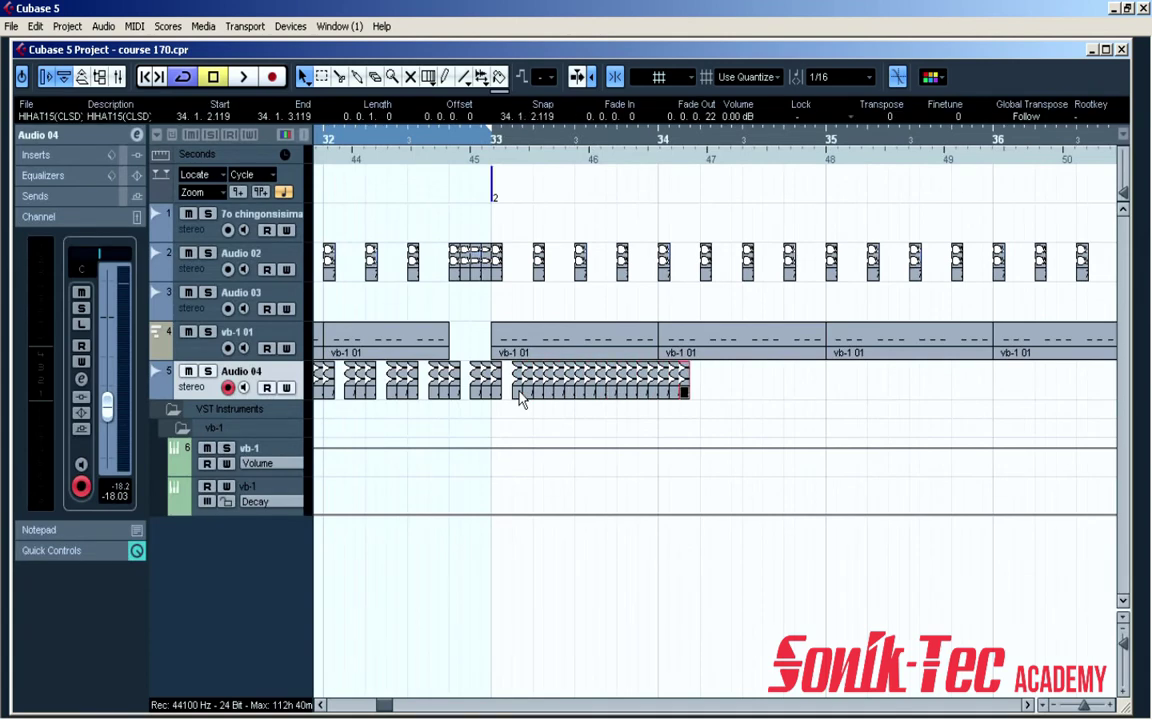
key(ctrl+d)
key(ctrl+d)
key(ctrl+d)
key(ctrl+d)
key(ctrl+d)
key(ctrl+d)
key(ctrl+d)
key(ctrl+d)
key(ctrl+d)
key(ctrl+d)
key(ctrl+d)
key(ctrl+d)
key(ctrl+d)
key(ctrl+d)
key(ctrl+d)
key(ctrl+d)
key(ctrl+d)
key(ctrl+d)
key(ctrl+d)
key(ctrl+d)
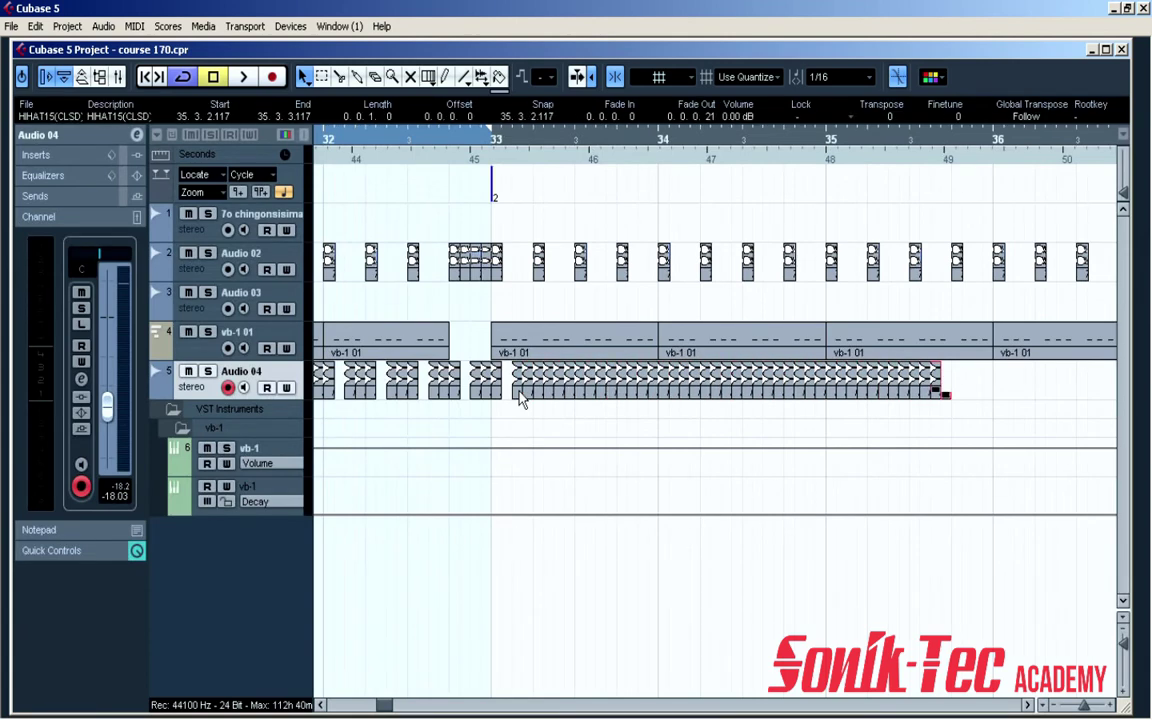
key(ctrl+d)
key(ctrl+d)
key(ctrl+d)
key(ctrl+d)
key(ctrl+d)
key(ctrl+d)
key(ctrl+d)
key(ctrl+d)
key(ctrl+d)
key(ctrl+d)
key(ctrl+d)
key(ctrl+d)
key(ctrl+d)
key(ctrl+d)
key(ctrl+d)
key(ctrl+d)
key(ctrl+d)
key(ctrl+d)
key(ctrl+d)
key(ctrl+d)
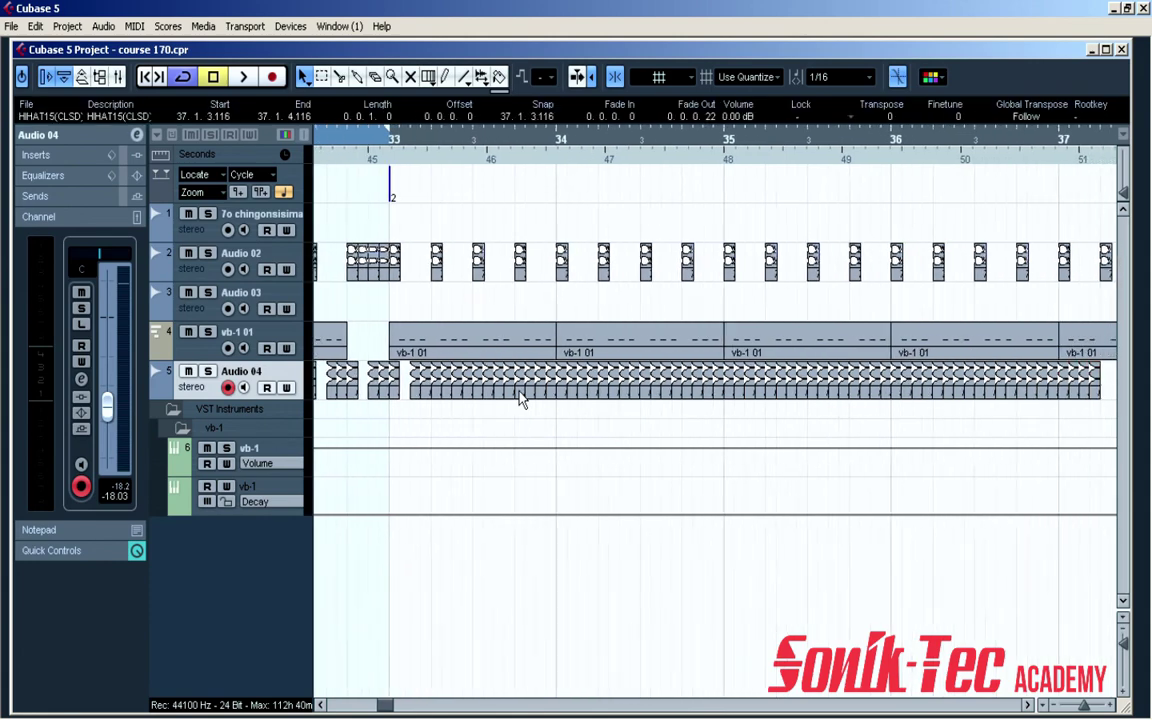
key(ctrl+d)
key(ctrl+d)
key(ctrl+d)
key(ctrl+d)
key(ctrl+d)
key(ctrl+d)
key(ctrl+d)
key(ctrl+d)
key(ctrl+d)
key(ctrl+d)
key(ctrl+d)
key(ctrl+d)
key(ctrl+d)
key(ctrl+d)
key(ctrl+d)
key(ctrl+d)
key(ctrl+d)
key(ctrl+d)
key(ctrl+d)
key(ctrl+d)
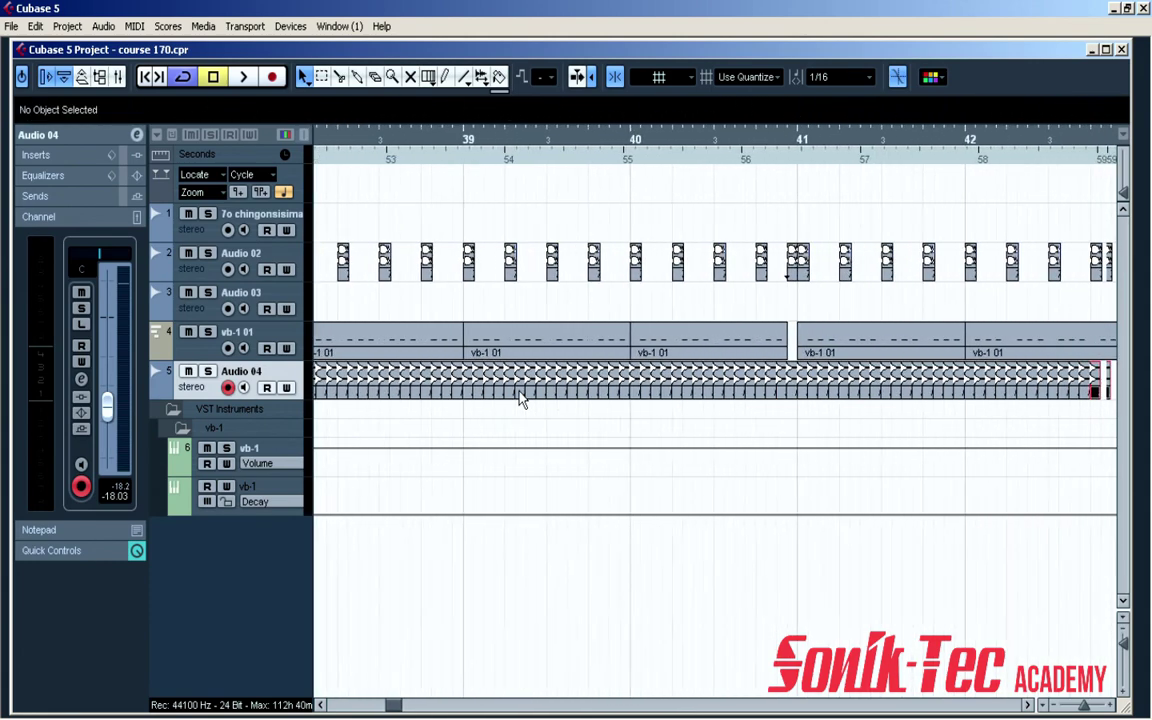
key(ctrl+d)
key(ctrl+d)
key(ctrl+d)
key(ctrl+d)
key(ctrl+d)
key(ctrl+d)
key(ctrl+d)
key(ctrl+d)
key(ctrl+d)
key(ctrl+d)
key(ctrl+d)
key(ctrl+d)
key(ctrl+d)
key(ctrl+d)
key(ctrl+d)
key(ctrl+d)
key(ctrl+d)
key(ctrl+d)
key(ctrl+d)
key(ctrl+d)
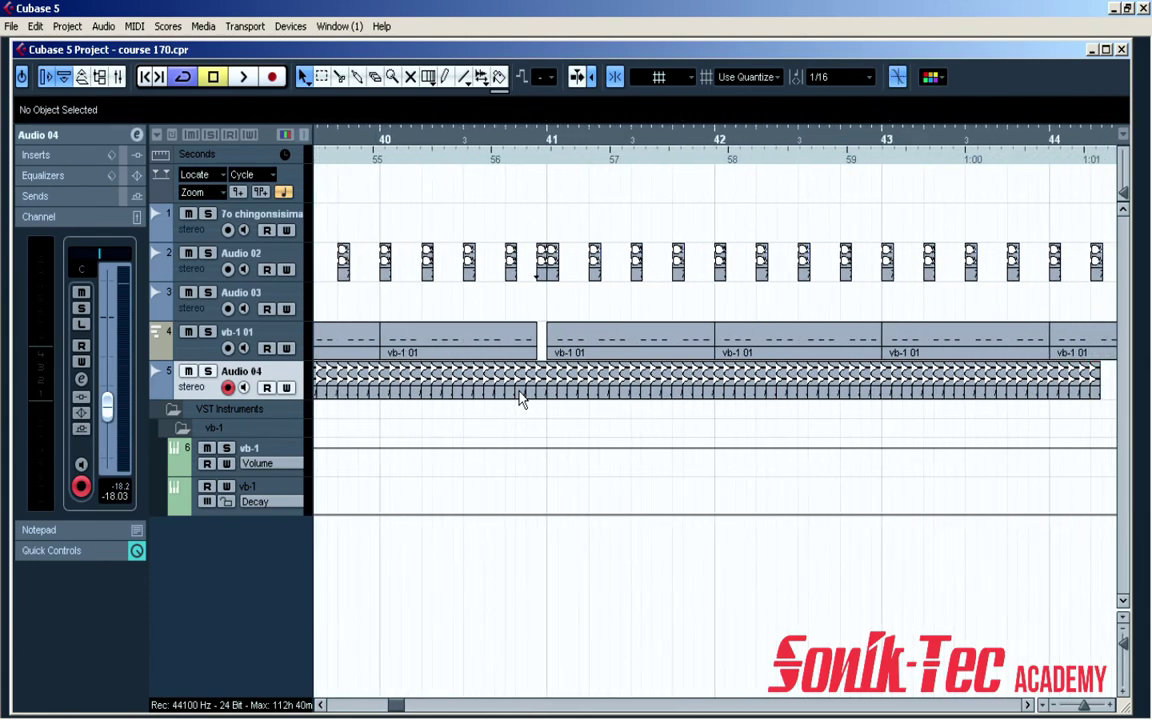
key(ctrl+d)
key(ctrl+d)
key(ctrl+d)
key(ctrl+d)
key(ctrl+d)
key(ctrl+d)
key(ctrl+d)
key(ctrl+d)
key(ctrl+d)
key(ctrl+d)
key(ctrl+d)
key(ctrl+d)
key(ctrl+d)
key(ctrl+d)
key(ctrl+d)
key(ctrl+d)
key(ctrl+d)
key(ctrl+d)
key(ctrl+d)
key(ctrl+d)
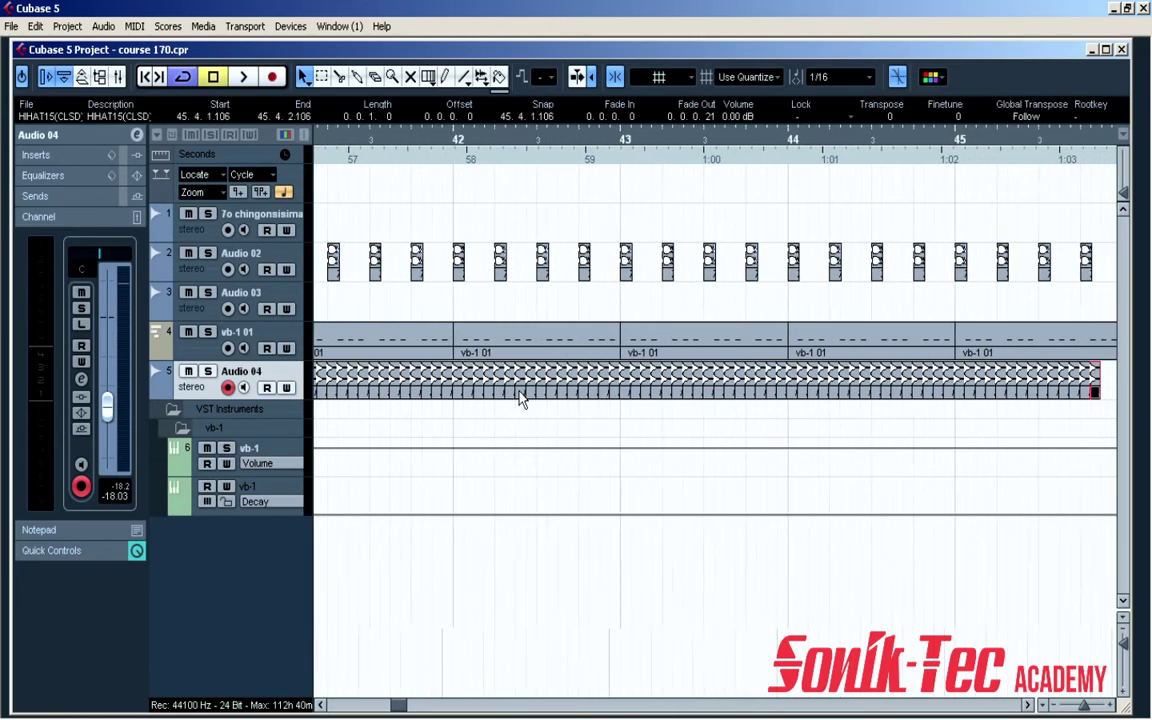
key(ctrl+d)
key(ctrl+d)
key(ctrl+d)
key(ctrl+d)
key(ctrl+d)
key(ctrl+d)
key(ctrl+d)
key(ctrl+d)
key(ctrl+d)
key(ctrl+d)
key(ctrl+d)
key(ctrl+d)
key(ctrl+d)
key(ctrl+d)
key(ctrl+d)
key(ctrl+d)
key(ctrl+d)
key(ctrl+d)
key(ctrl+d)
key(ctrl+d)
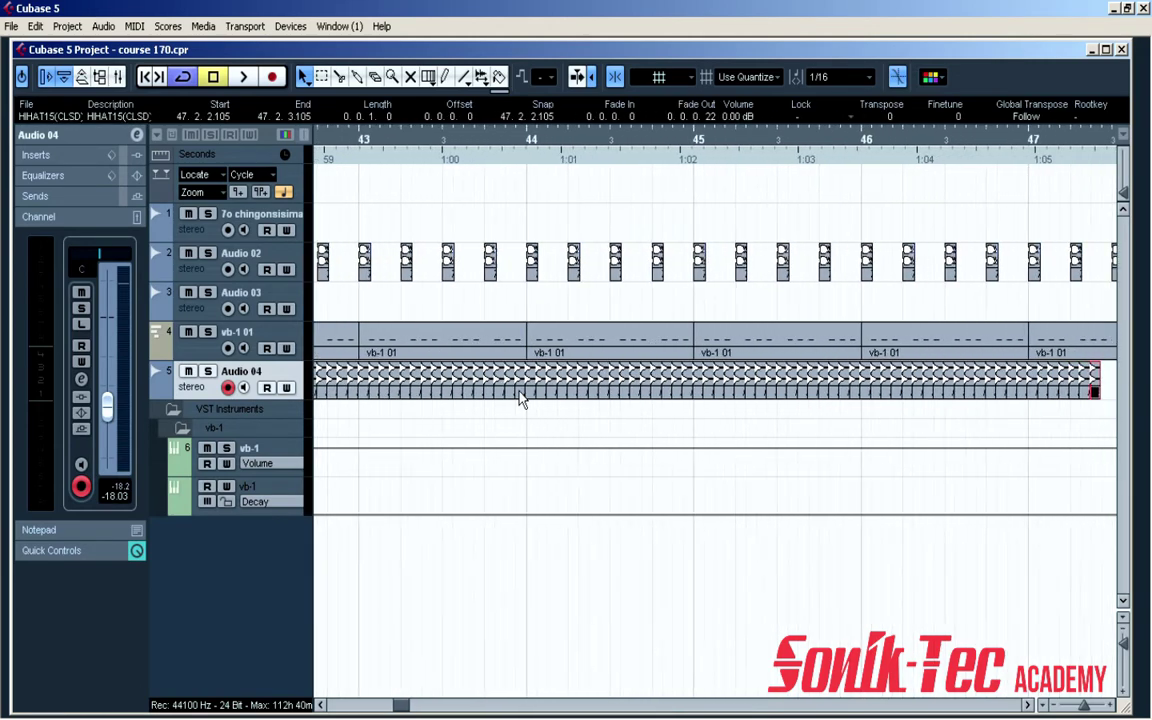
key(ctrl+d)
key(ctrl+d)
key(ctrl+d)
key(ctrl+d)
key(ctrl+d)
key(ctrl+d)
key(ctrl+d)
key(ctrl+d)
key(ctrl+d)
key(ctrl+d)
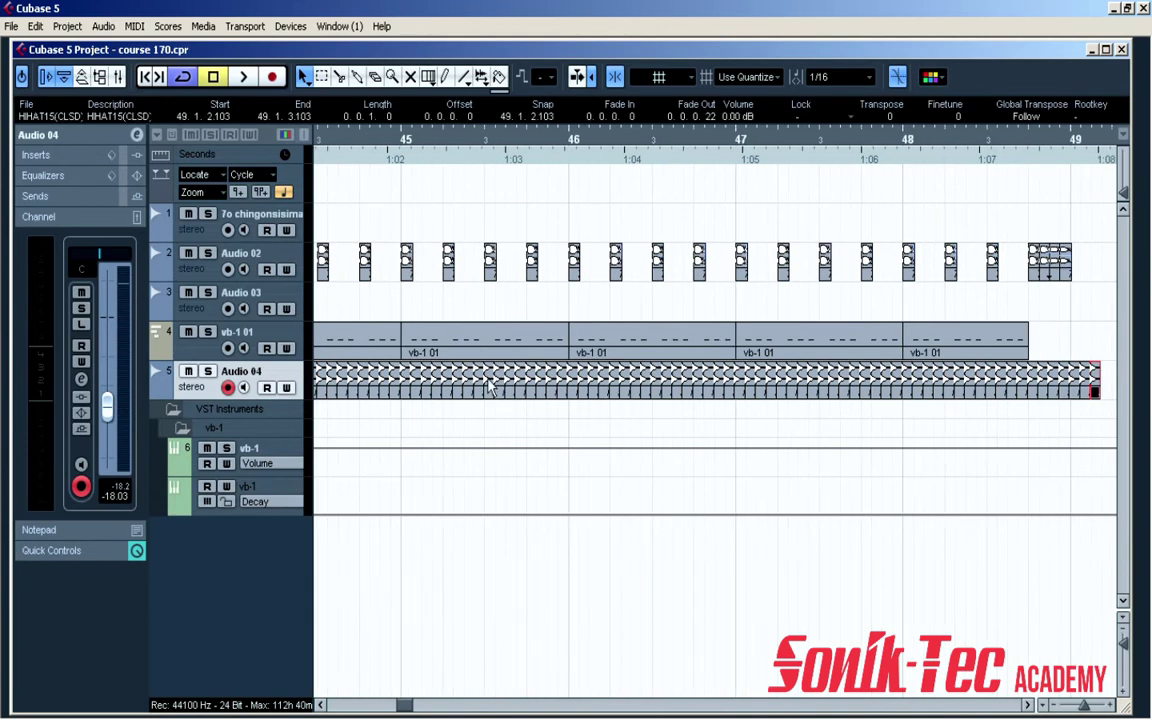
Step: Delete the surplus hi-hat clips on Audio 04 that extend past the end of the last vb-1 part
drag(1103, 381, 1035, 397)
key(Delete)
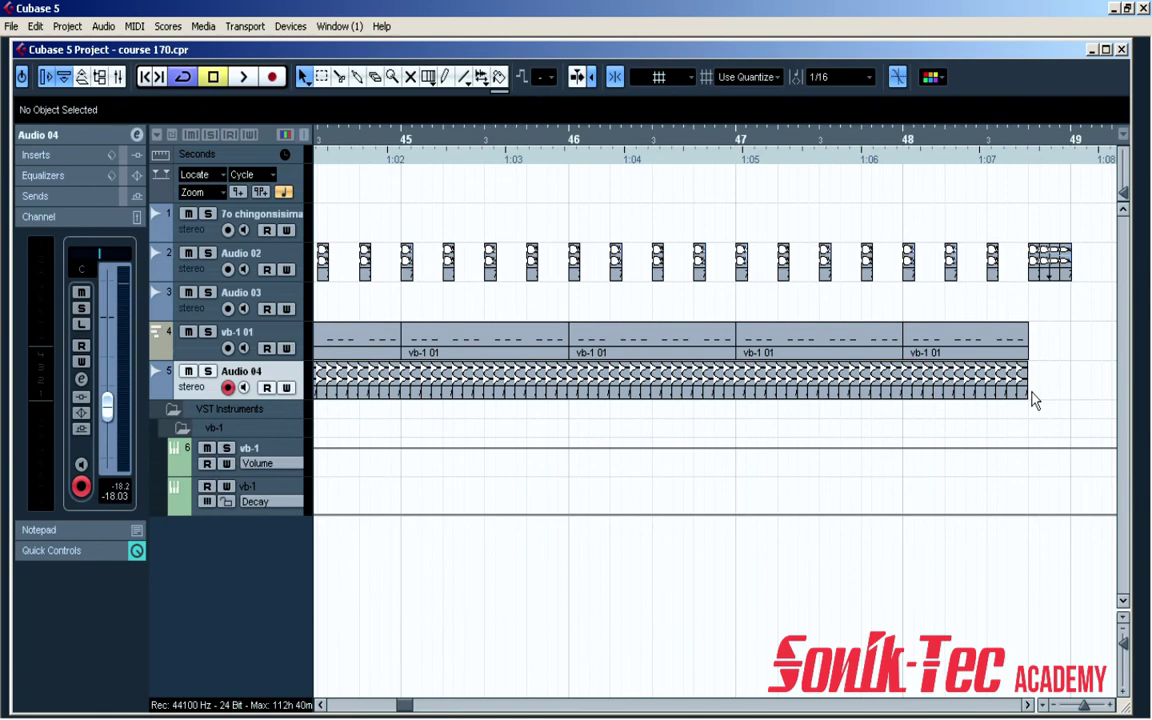
Step: Play the arrangement from just before bar 17 and lower the Audio 04 channel volume to about -20.81 dB
key(g)
key(g)
key(g)
key(g)
key(g)
key(g)
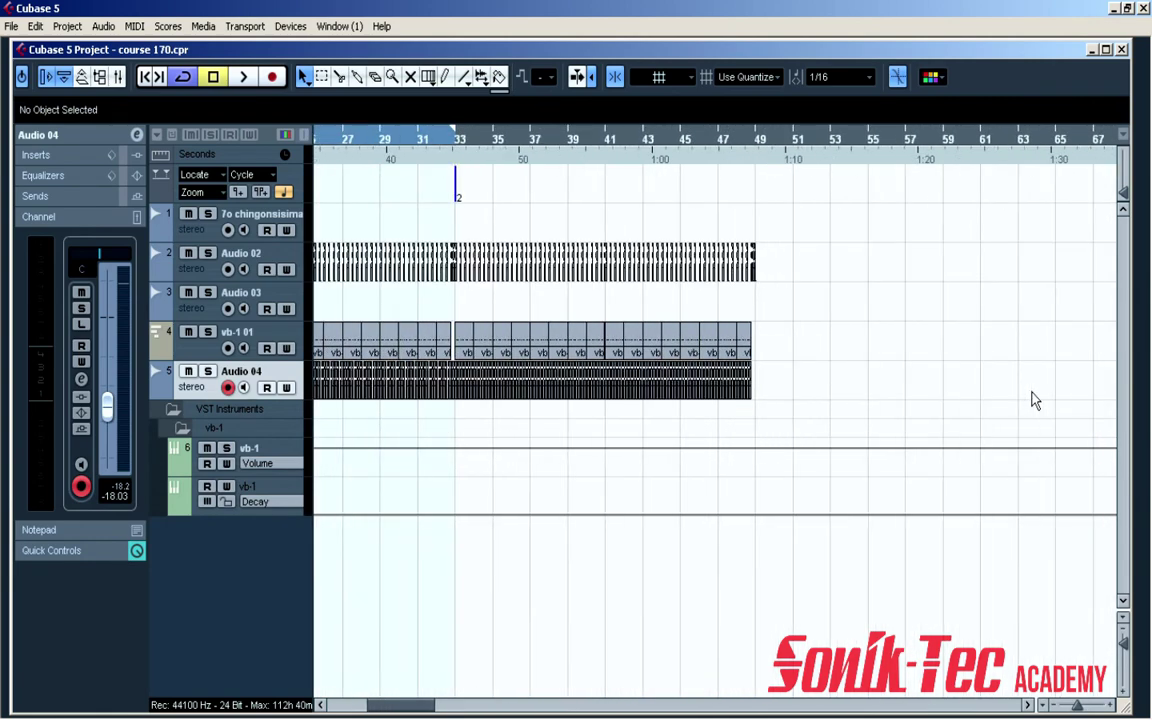
key(h)
key(h)
key(h)
key(h)
click(322, 705)
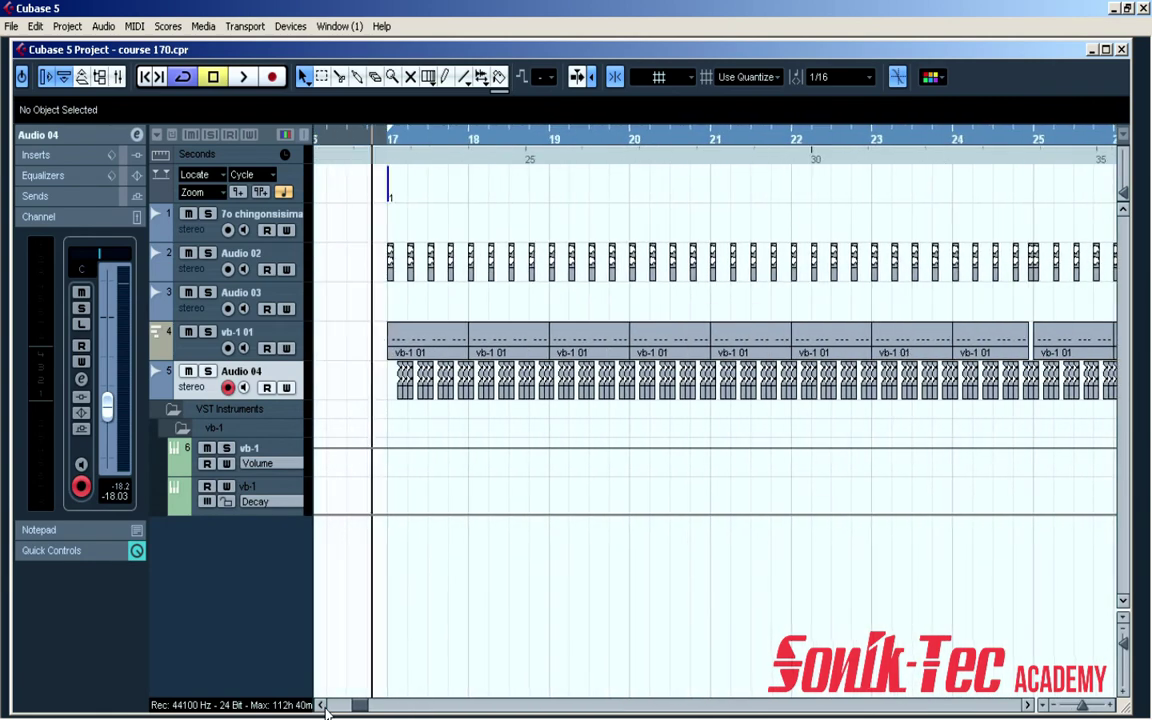
key(space)
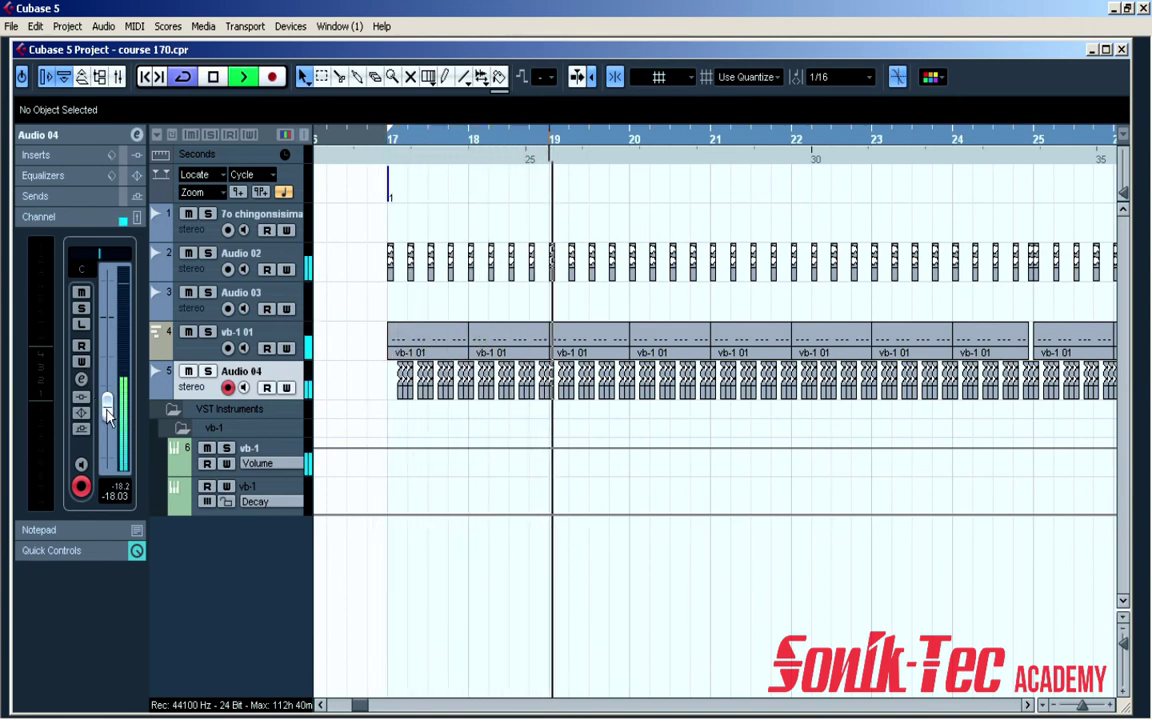
drag(107, 418, 109, 424)
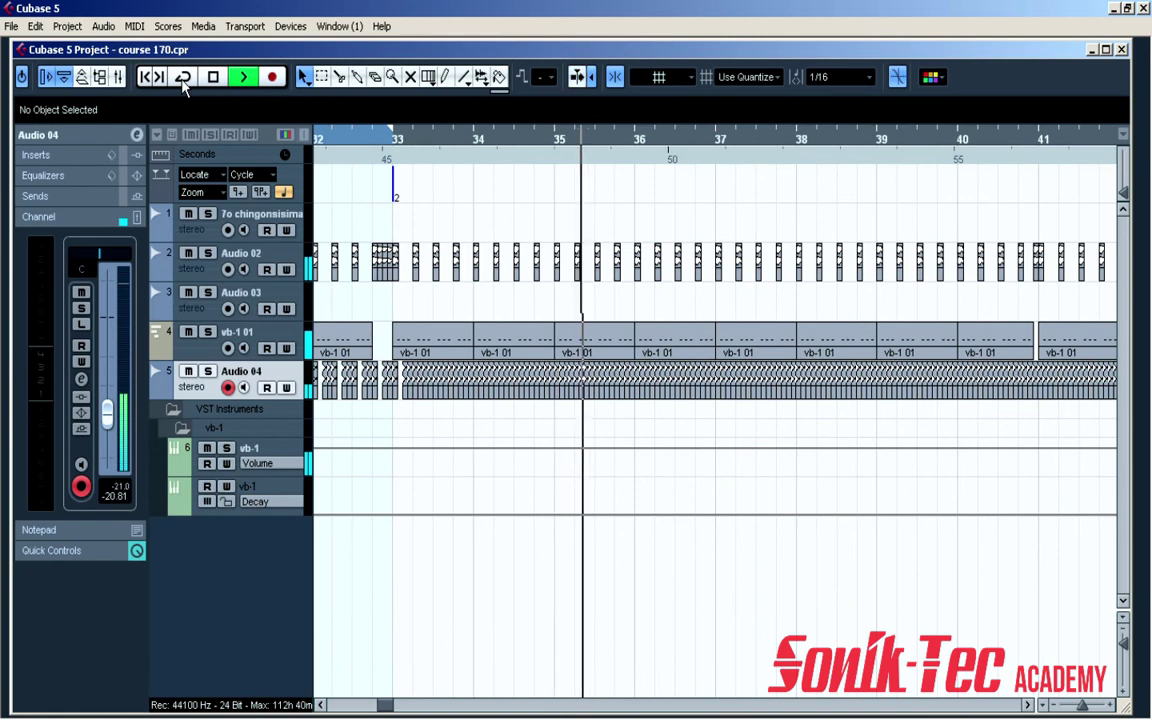
Step: Delete the hi-hat clips on Audio 04 around the bar 33 transition, leaving a gap up to 33.1.3
click(388, 385)
key(Delete)
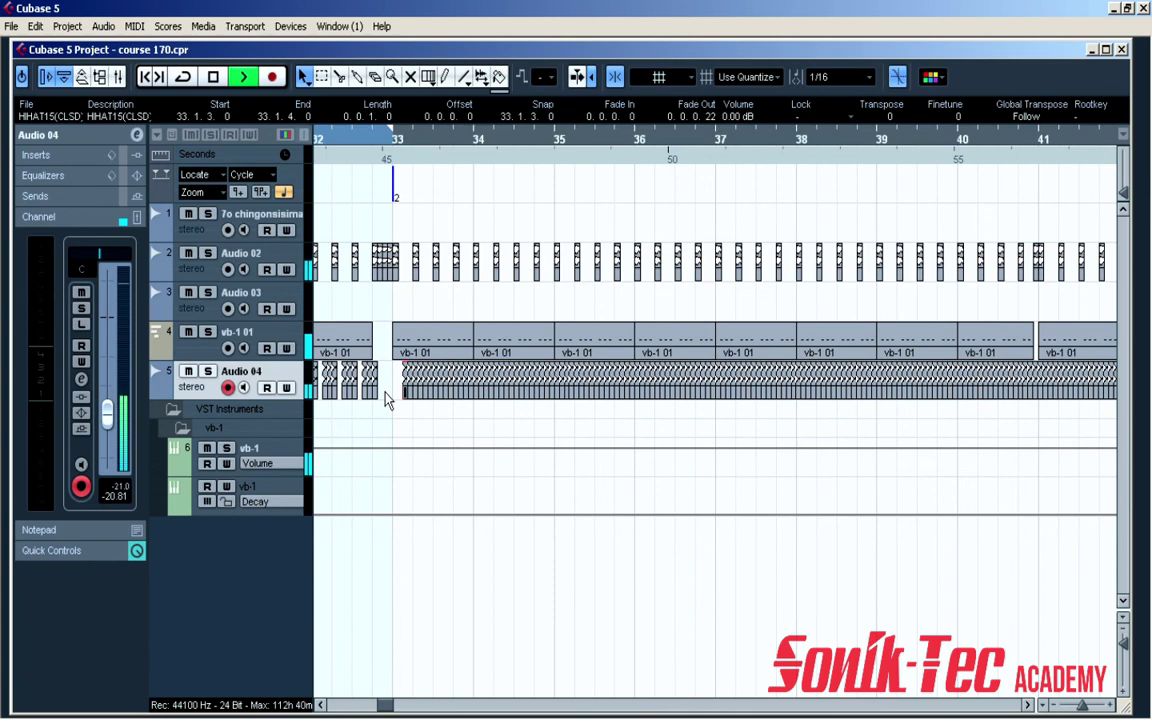
key(g)
key(g)
key(g)
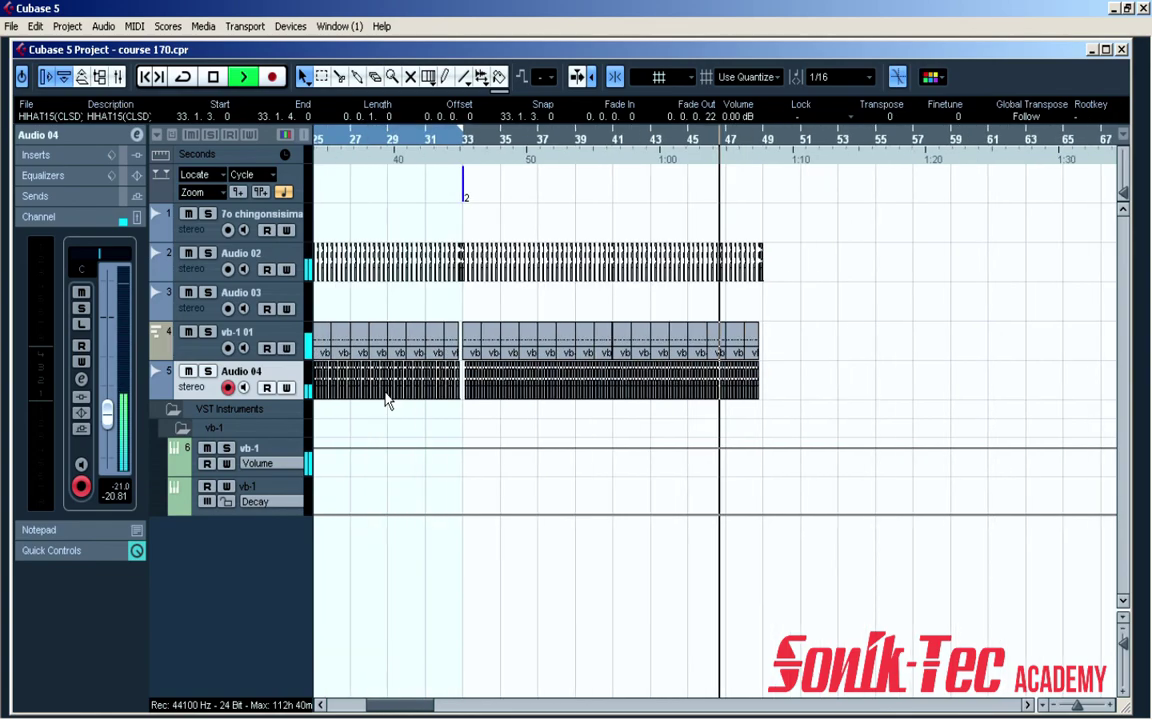